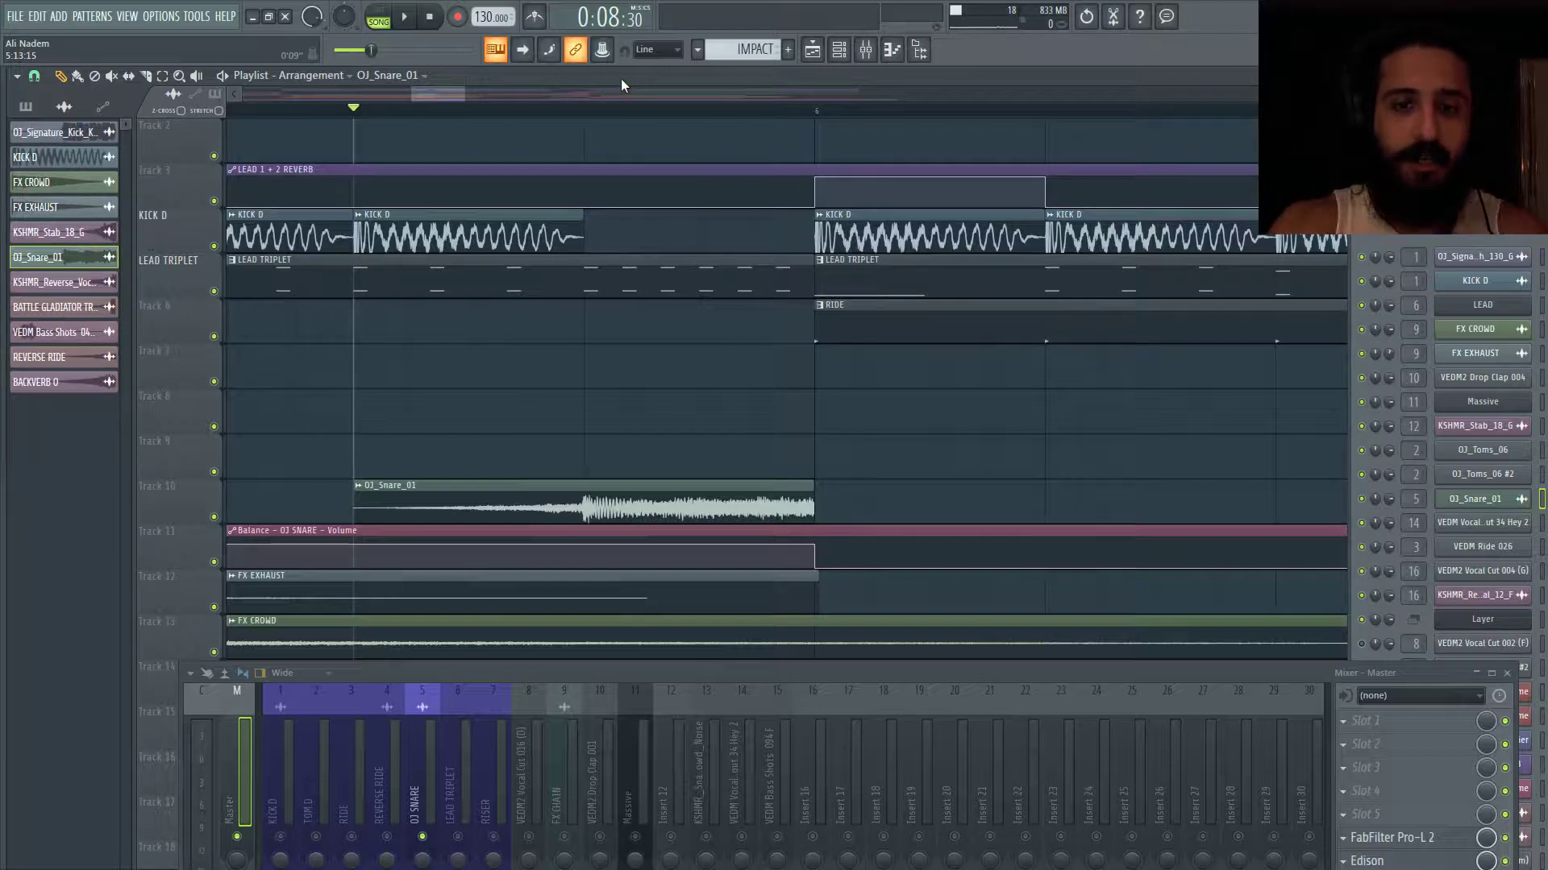
# Place the playhead at bar 6 and at bar 5 step 13 to mark the loud section of the OJ_Snare_01 clip.
pyautogui.moveTo(586, 112); pyautogui.dragTo(1044, 120)
pyautogui.keyDown('ctrl'); pyautogui.click(815, 112); pyautogui.keyUp('ctrl')
pyautogui.click(817, 114)
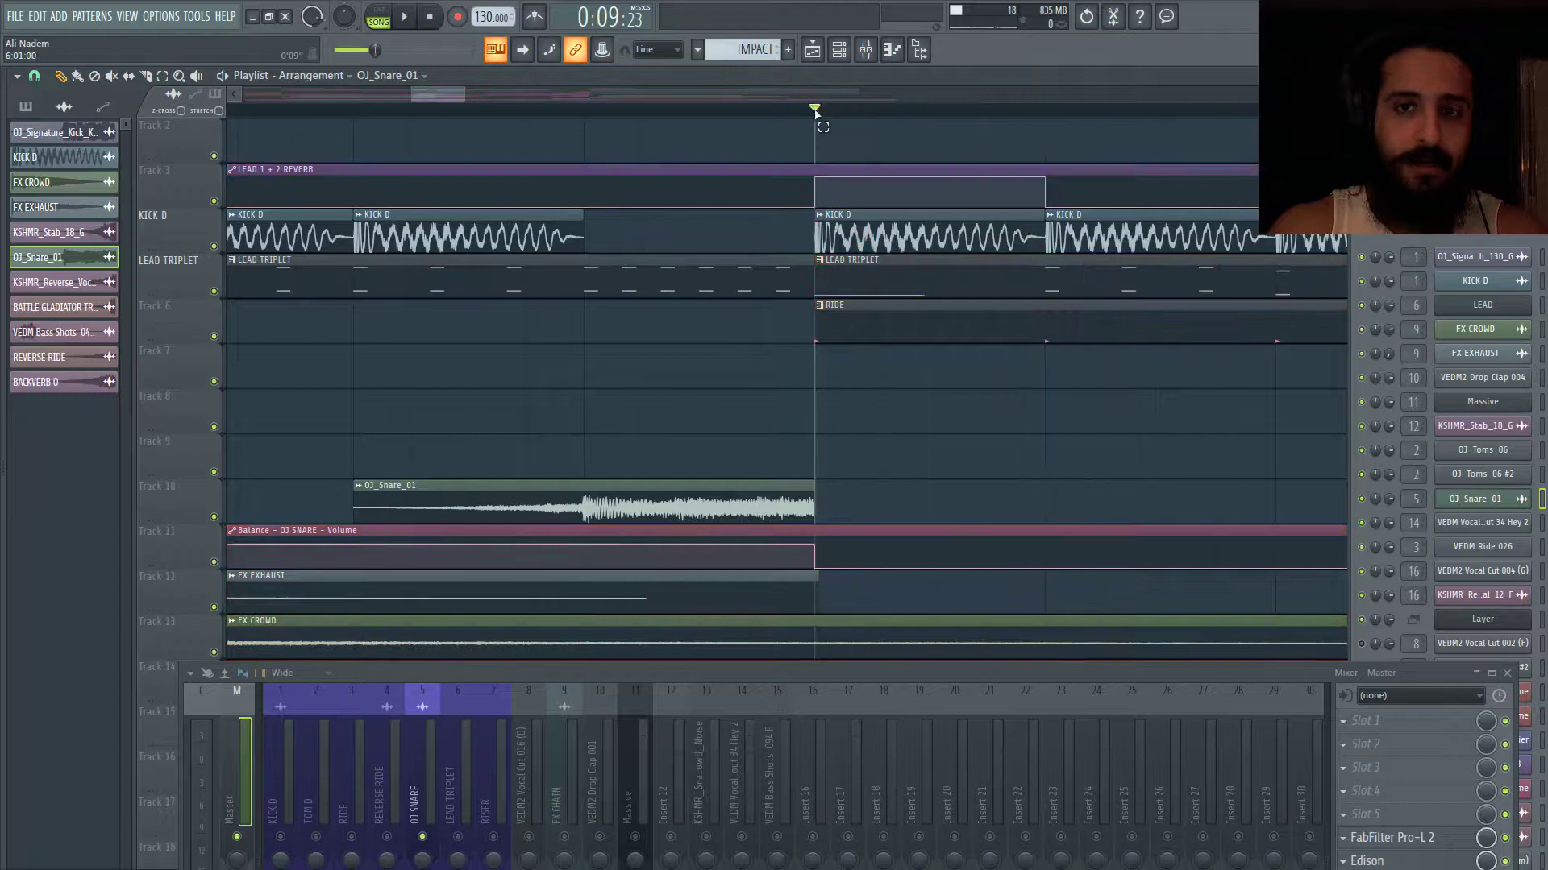
pyautogui.click(587, 112)
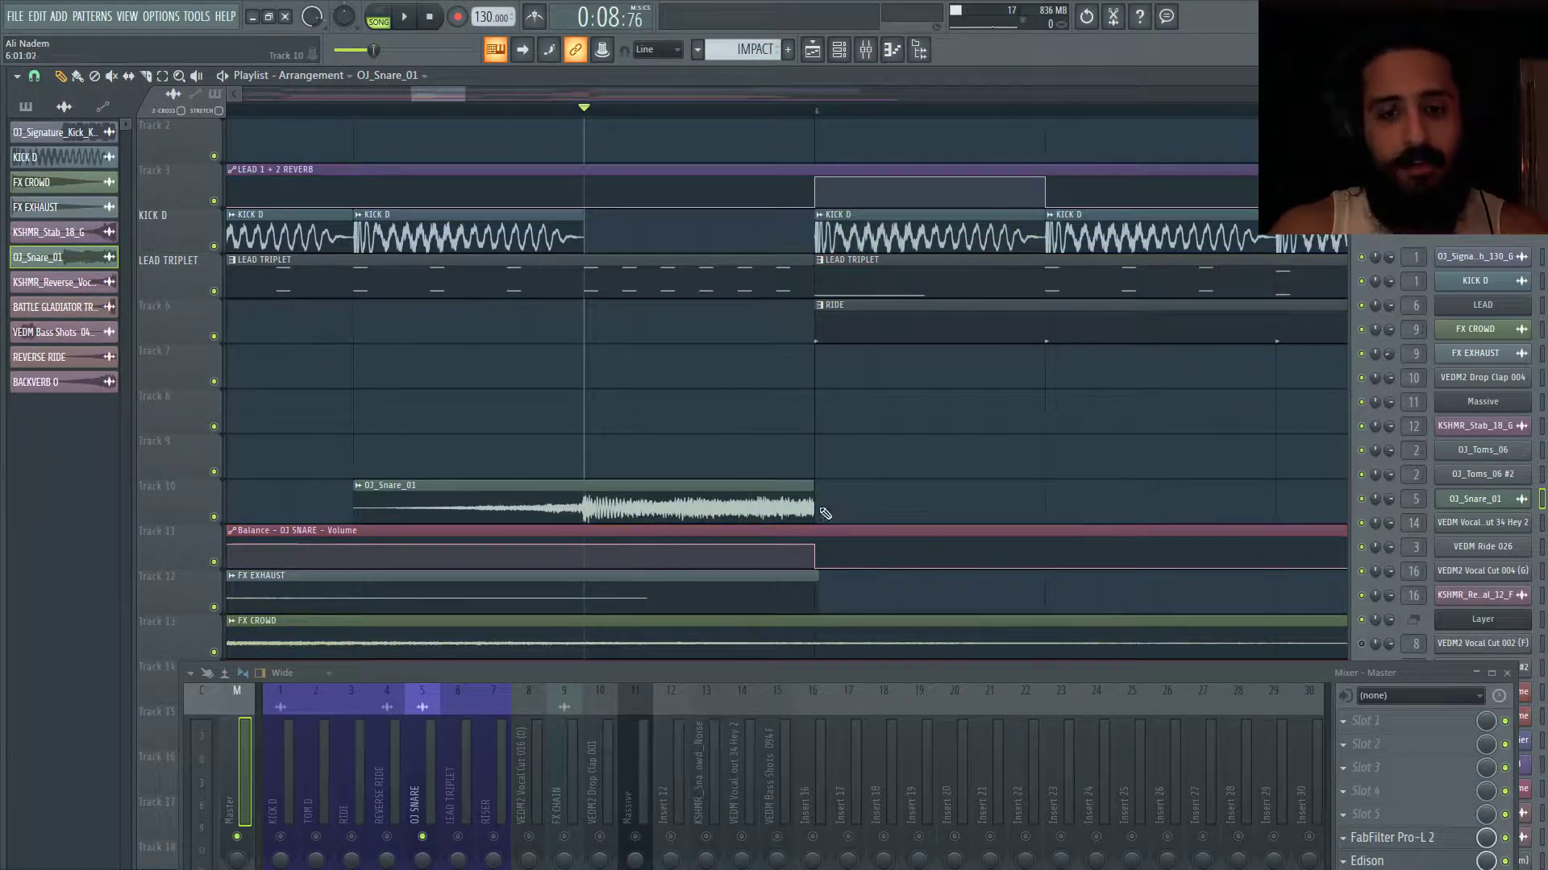
# Inspect the OJ_Snare_01 clip's sample settings and play the arrangement from the clip's start.
pyautogui.moveTo(815, 502)
pyautogui.mouseDown()
pyautogui.moveTo(657, 506)
pyautogui.moveTo(814, 508)
pyautogui.mouseUp()
pyautogui.doubleClick(794, 504)
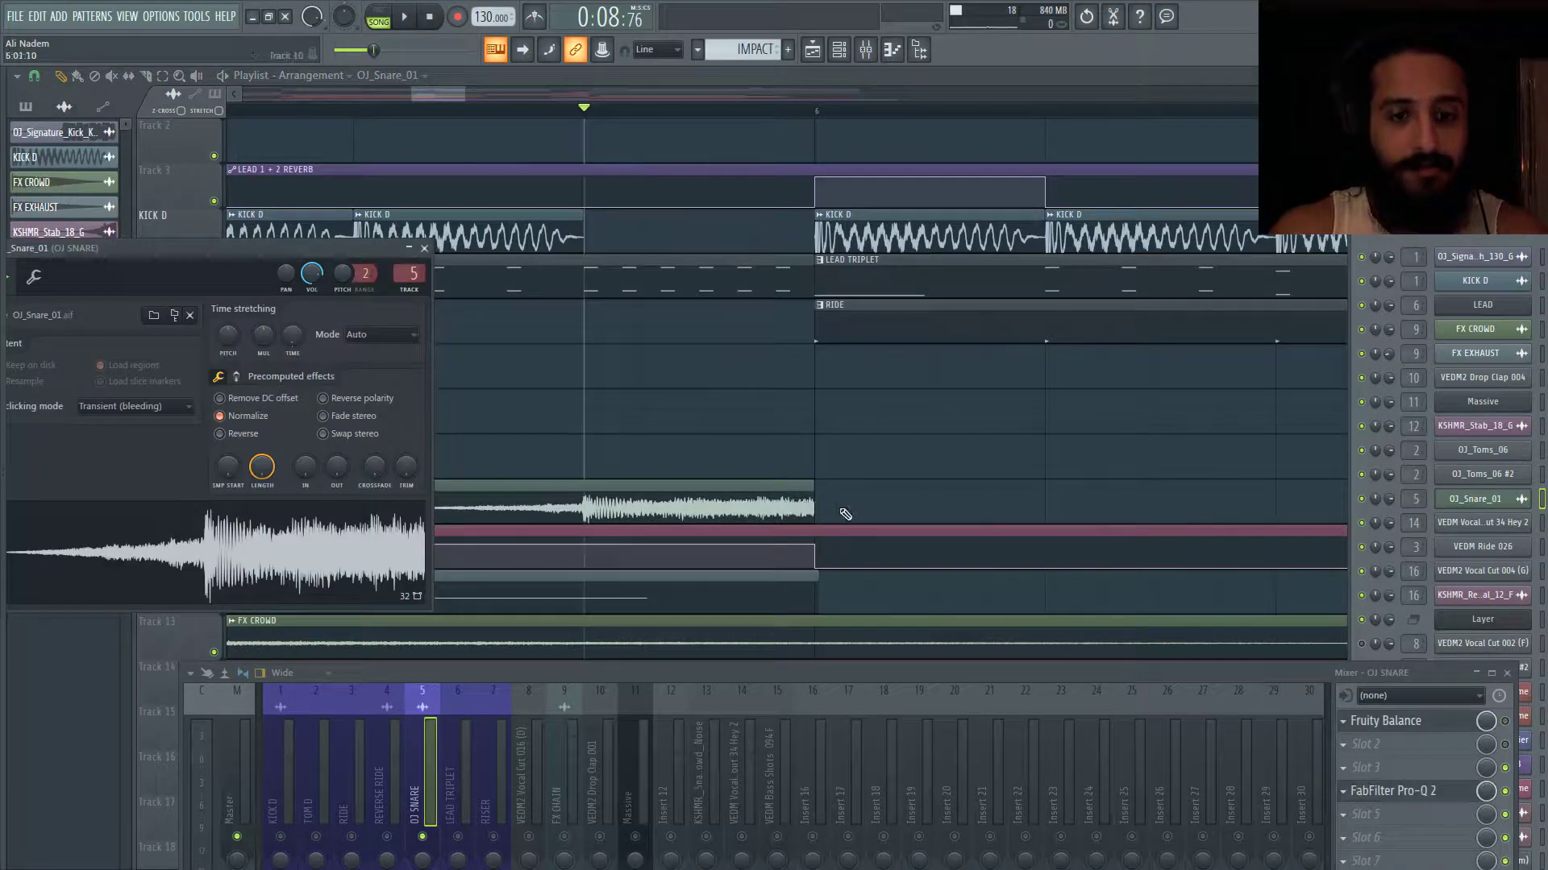
pyautogui.click(356, 109)
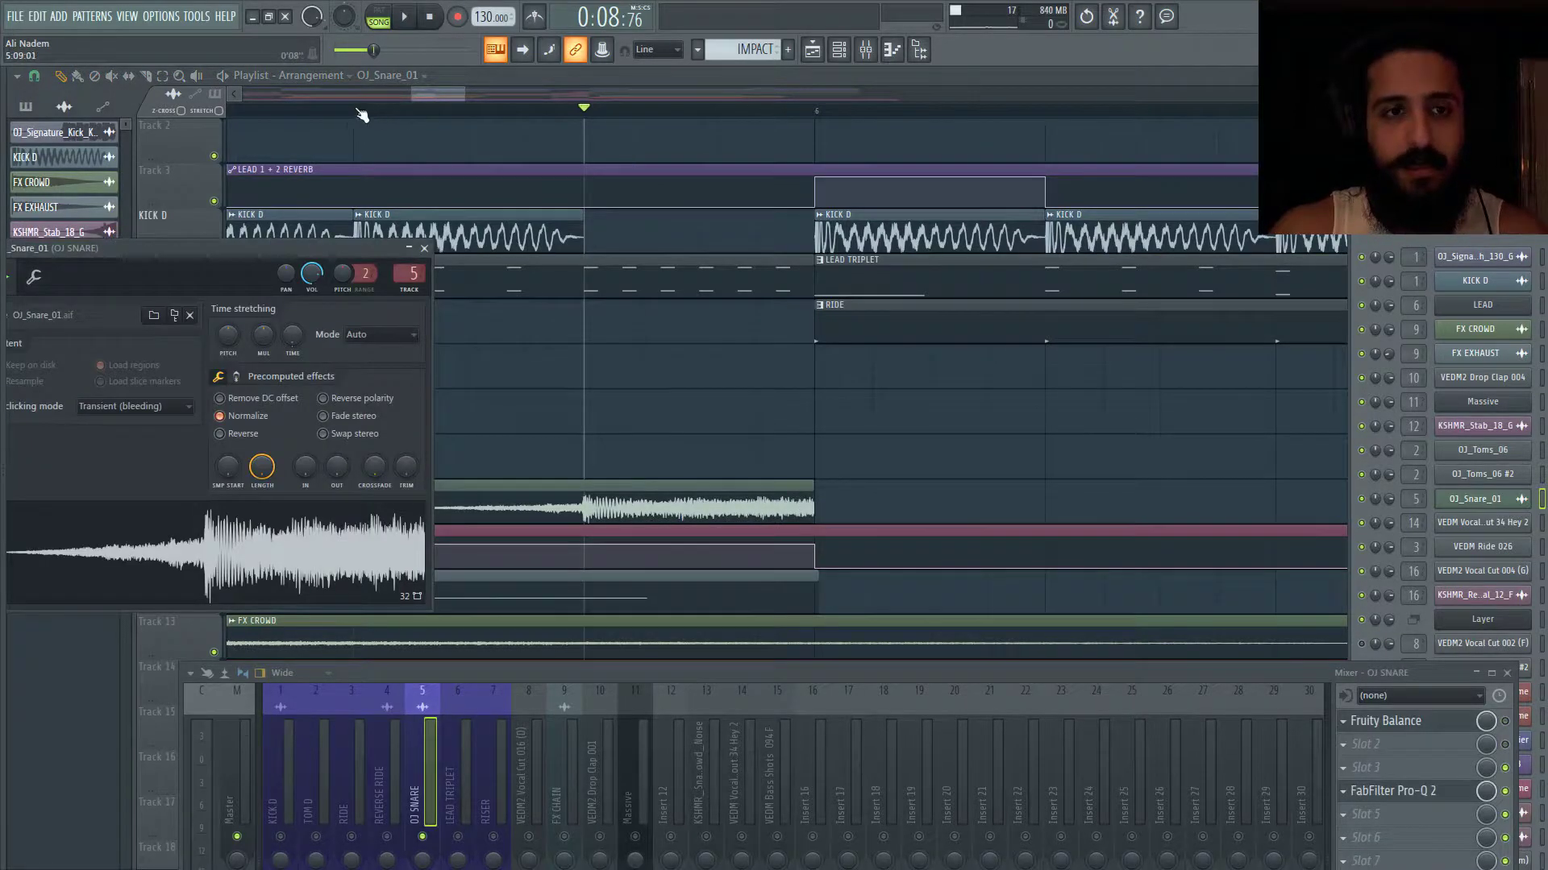
pyautogui.press('Escape')
pyautogui.press('space')
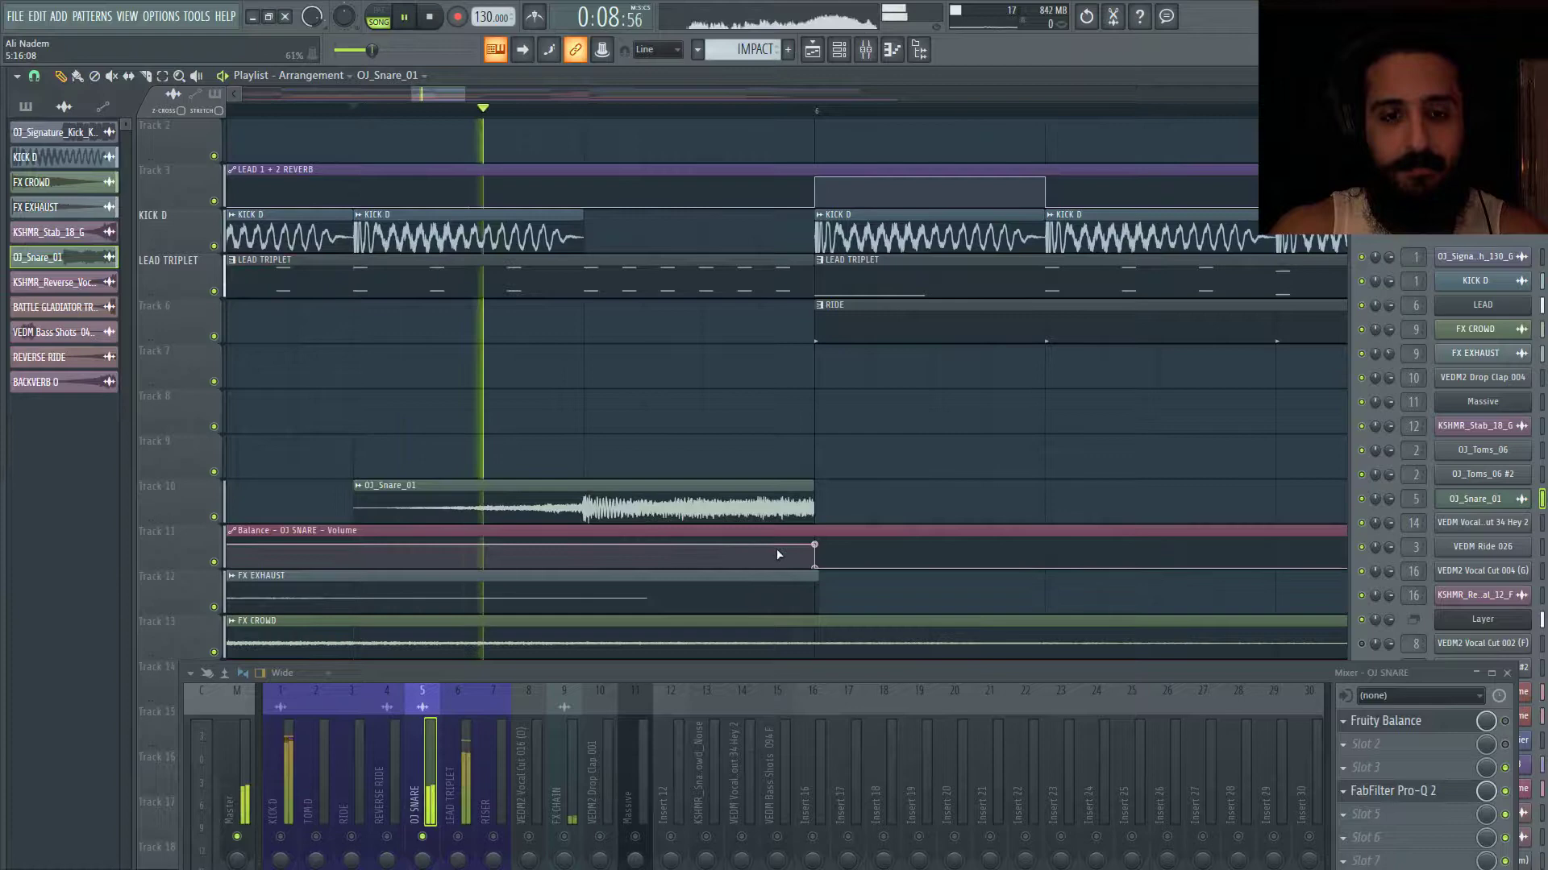
pyautogui.doubleClick(757, 499)
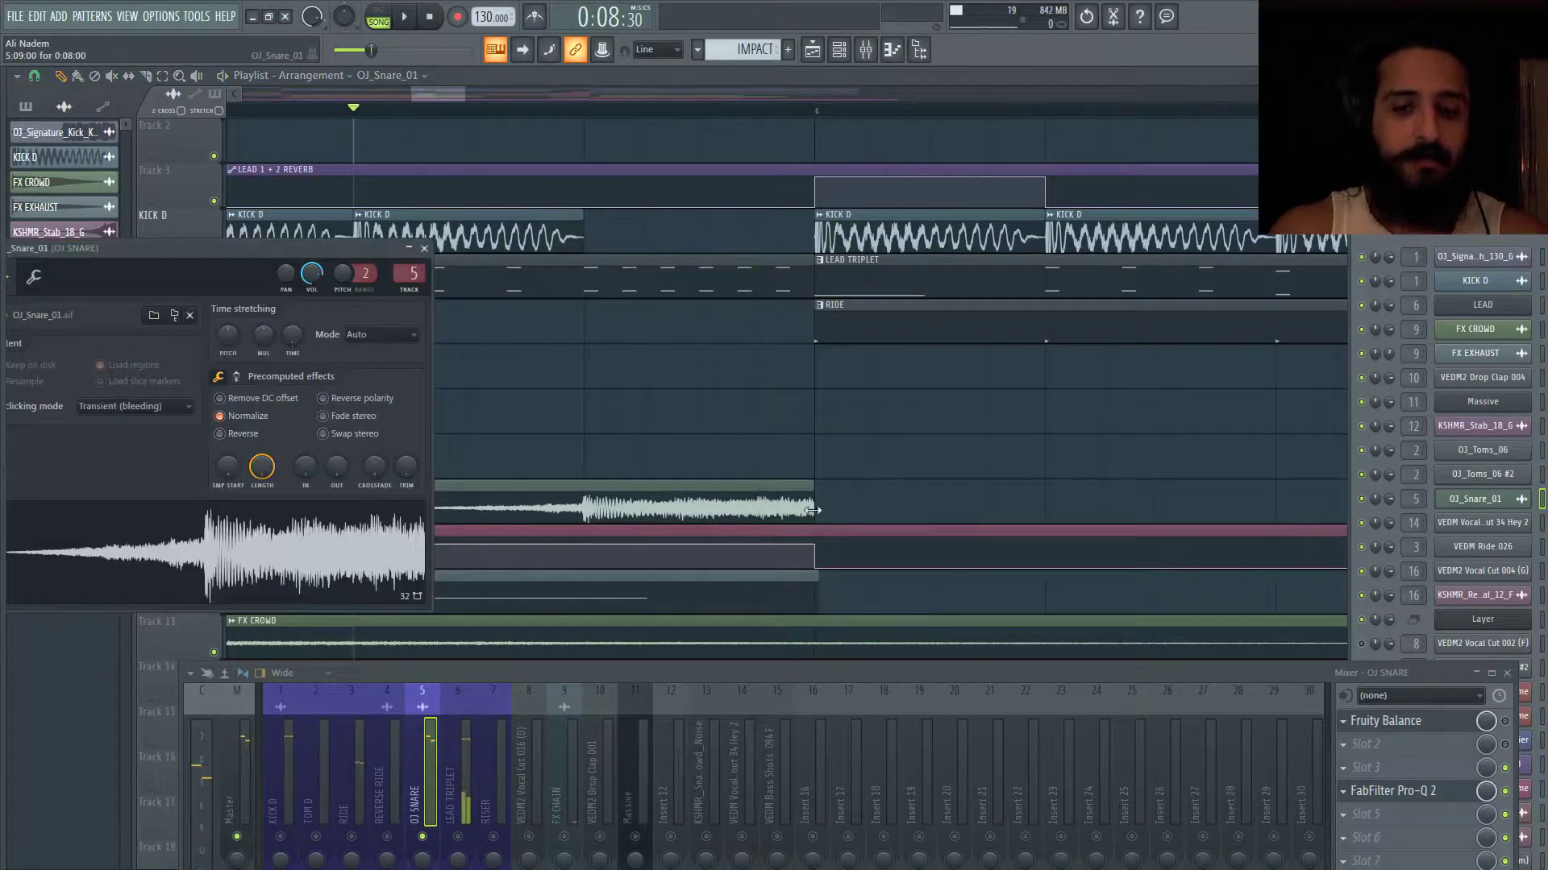
pyautogui.moveTo(811, 510)
pyautogui.mouseDown()
pyautogui.moveTo(697, 517)
pyautogui.moveTo(812, 512)
pyautogui.mouseUp()
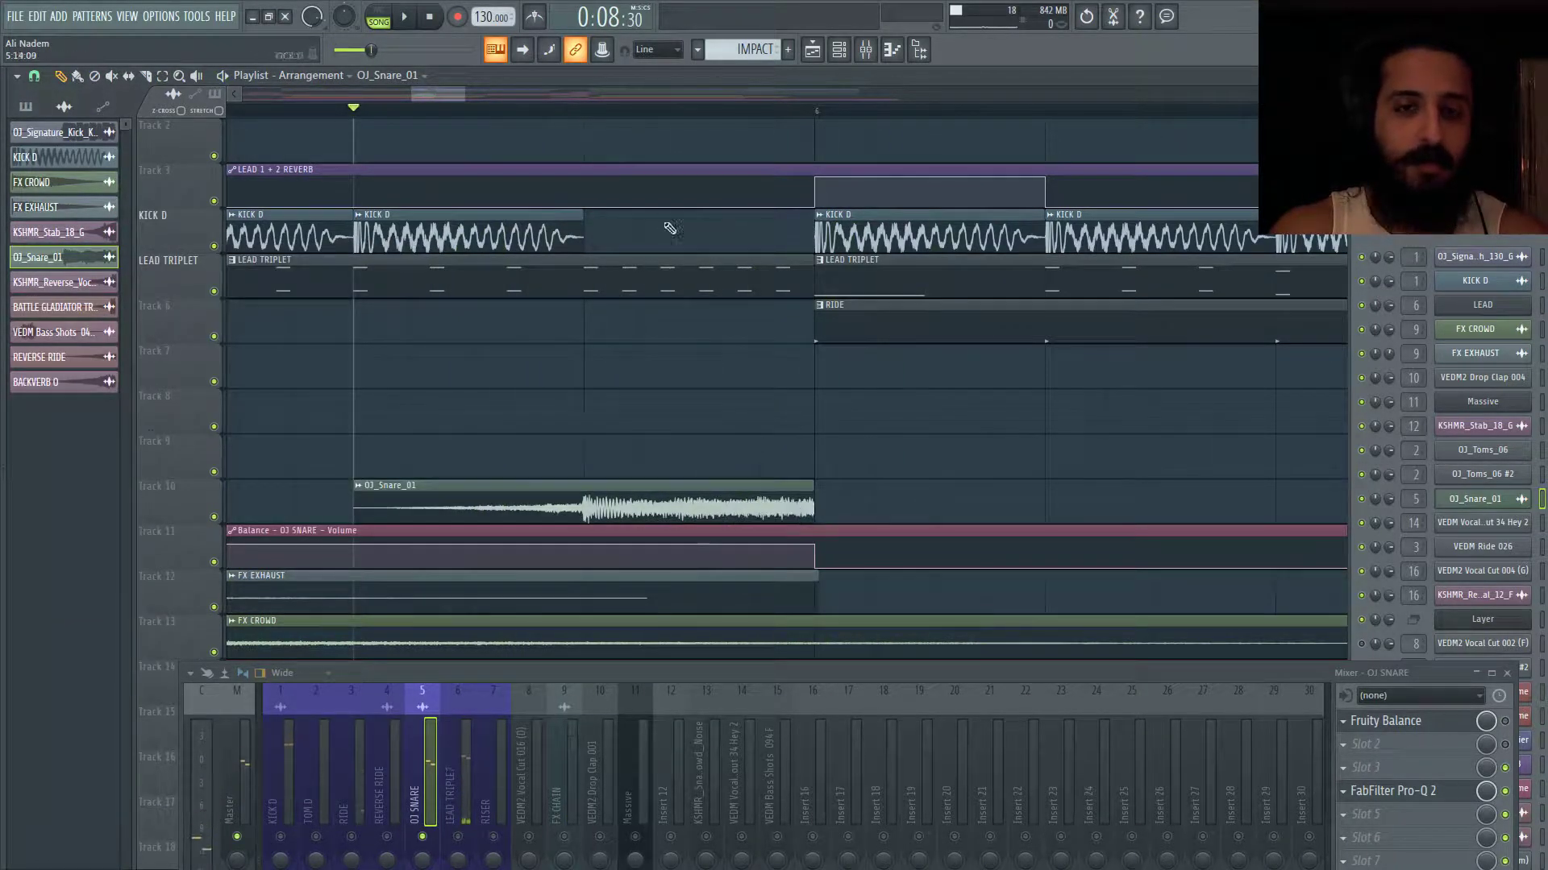
# Place the playhead just before the snare clip's end and open FabFilter Pro-Q 2 from the OJ SNARE insert over the playlist.
pyautogui.moveTo(589, 113)
pyautogui.mouseDown()
pyautogui.moveTo(800, 113)
pyautogui.moveTo(588, 113)
pyautogui.mouseUp()
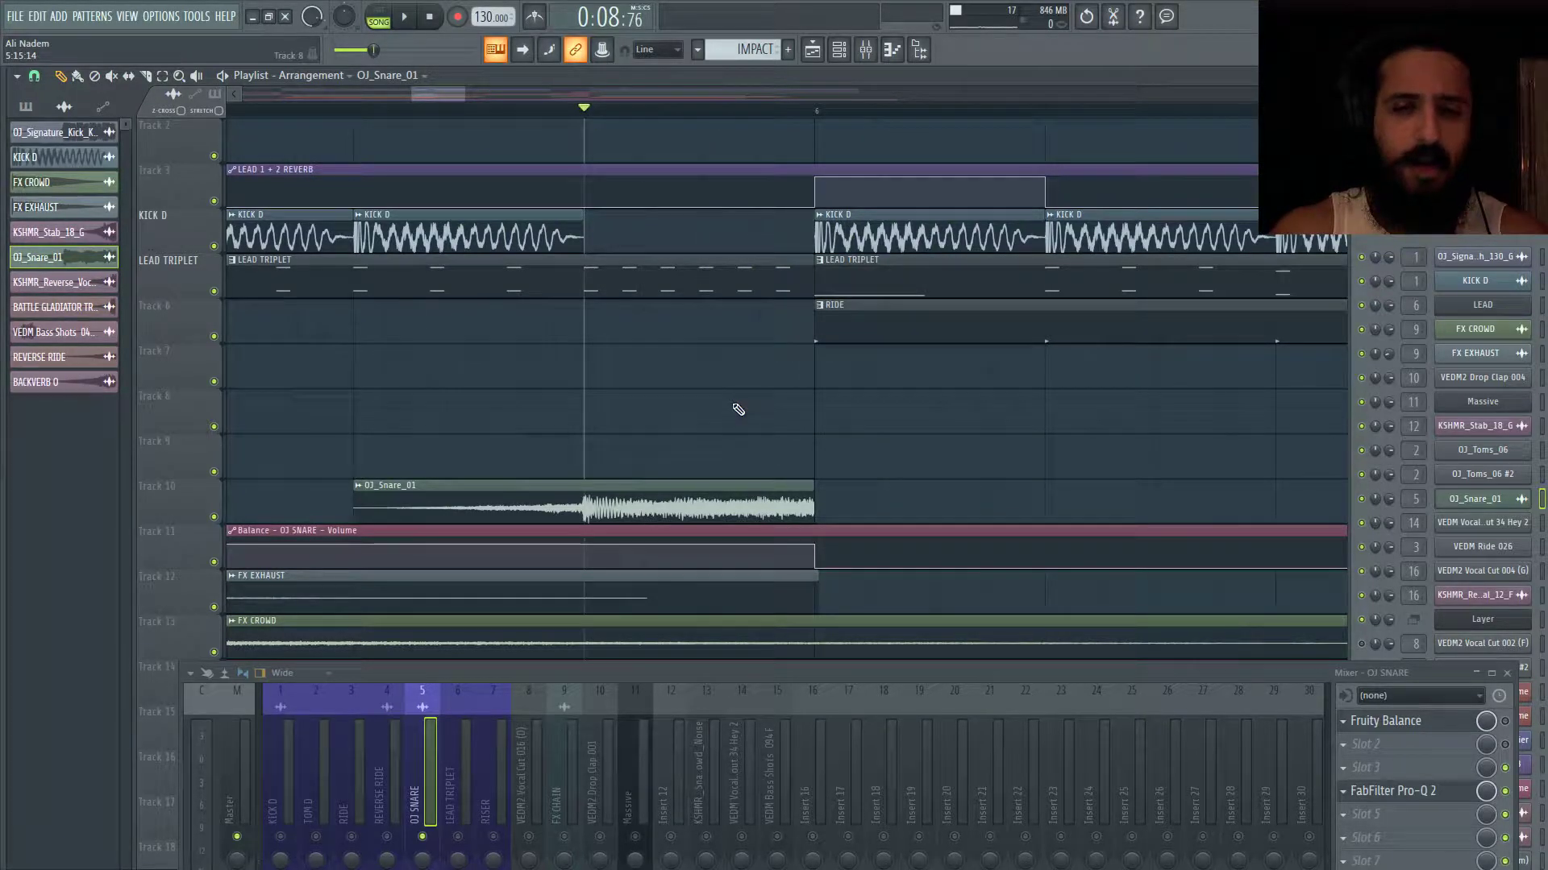
pyautogui.moveTo(765, 114)
pyautogui.mouseDown()
pyautogui.moveTo(816, 121)
pyautogui.moveTo(786, 121)
pyautogui.mouseUp()
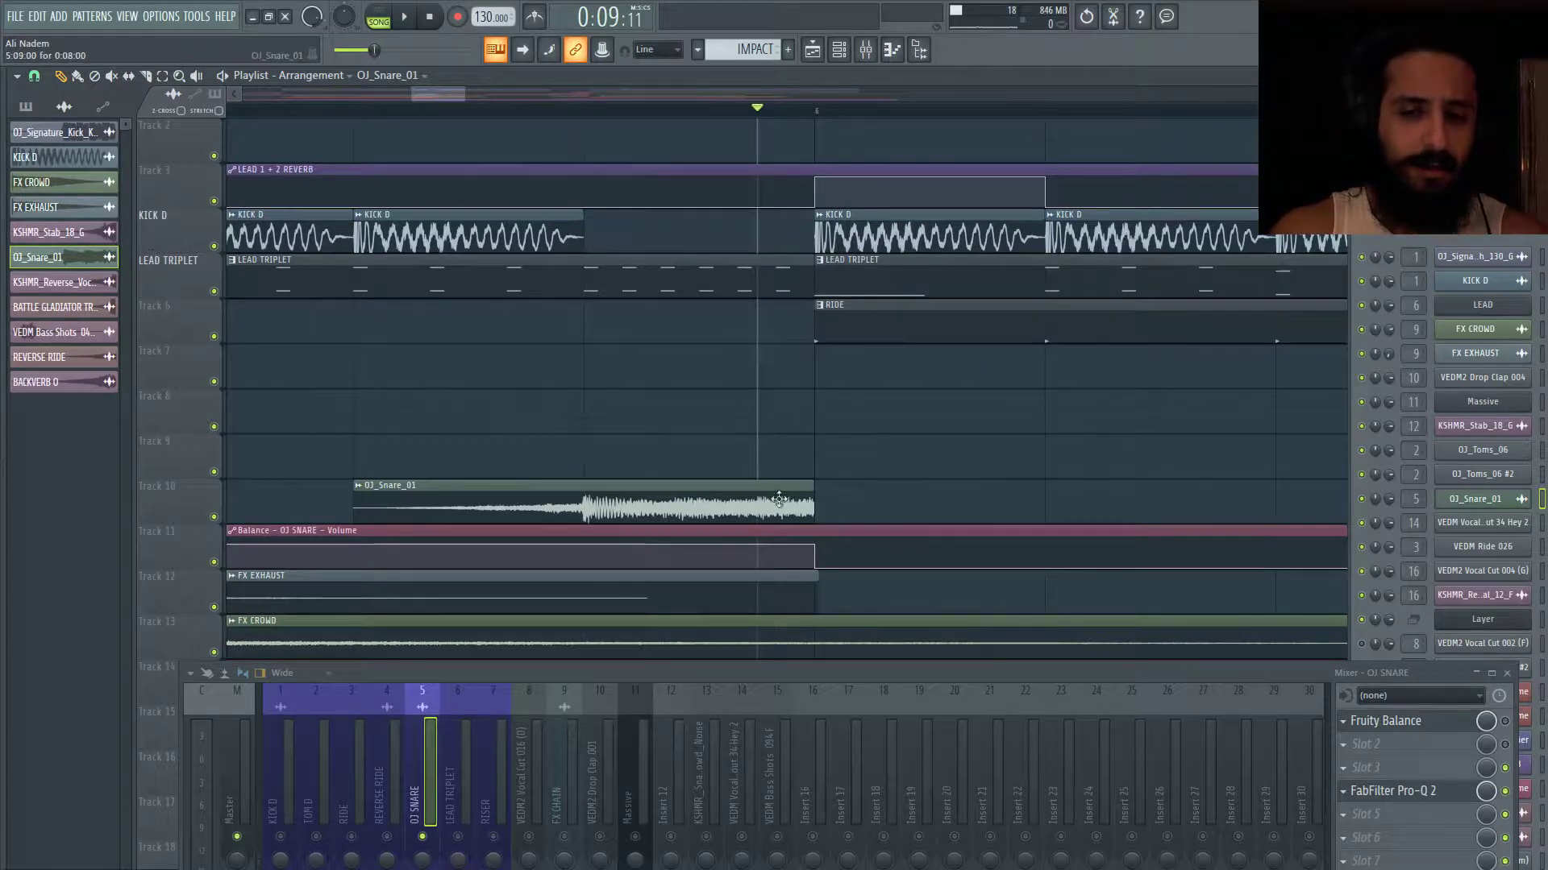
pyautogui.moveTo(815, 494)
pyautogui.mouseDown()
pyautogui.moveTo(774, 500)
pyautogui.moveTo(825, 500)
pyautogui.mouseUp()
pyautogui.click(1402, 791)
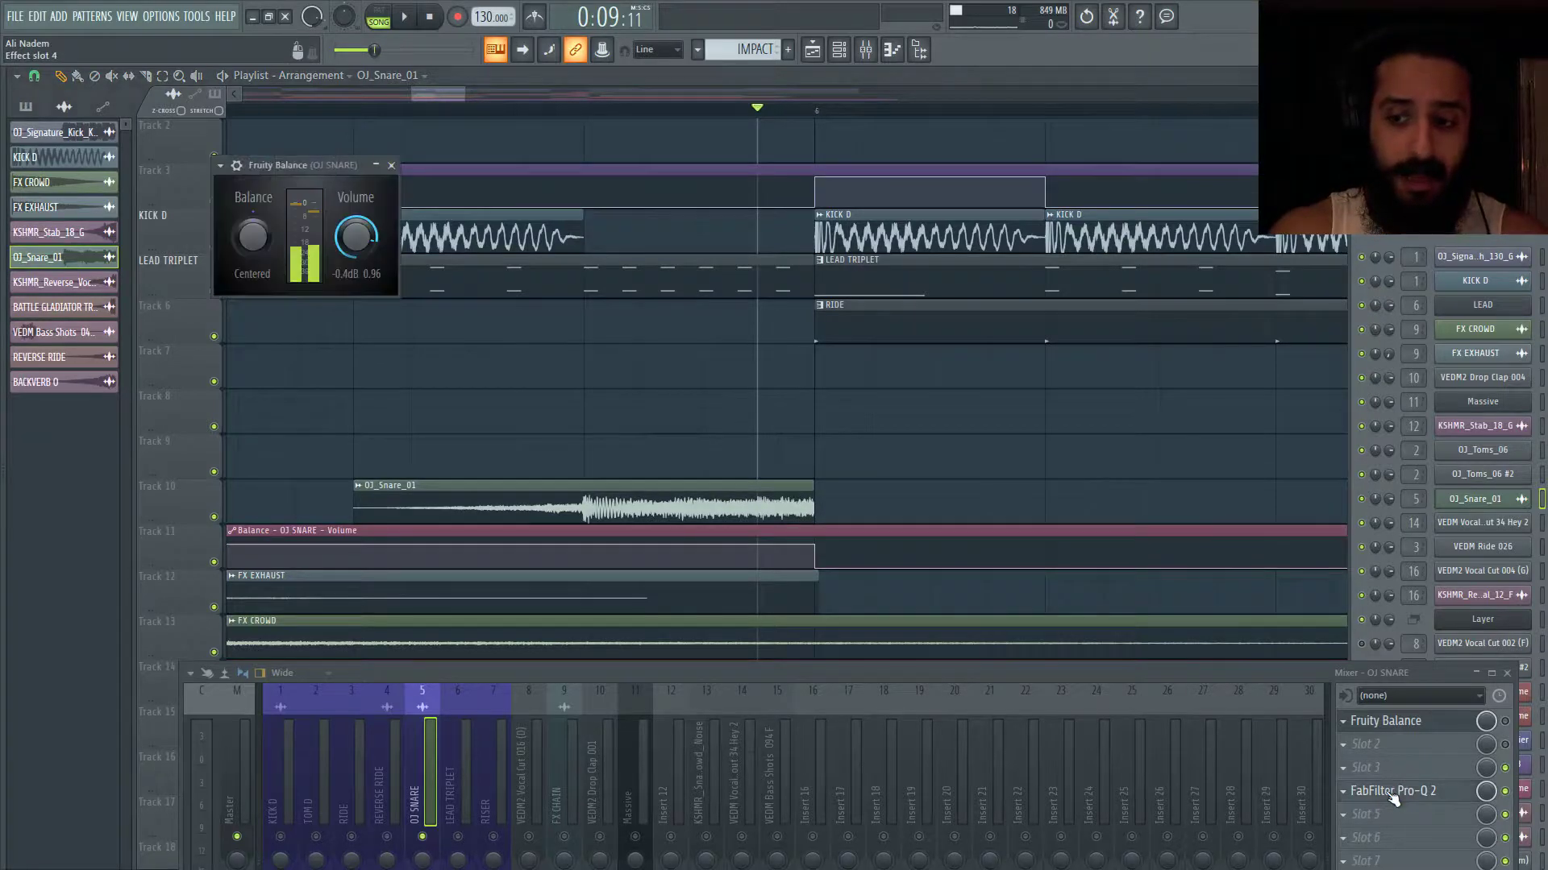
pyautogui.moveTo(896, 133); pyautogui.dragTo(413, 168)
pyautogui.click(307, 129)
pyautogui.click(331, 467)
# Play the transition into bar 6 from several start points and watch the snare's spectrum in Pro-Q 2.
pyautogui.press('space')
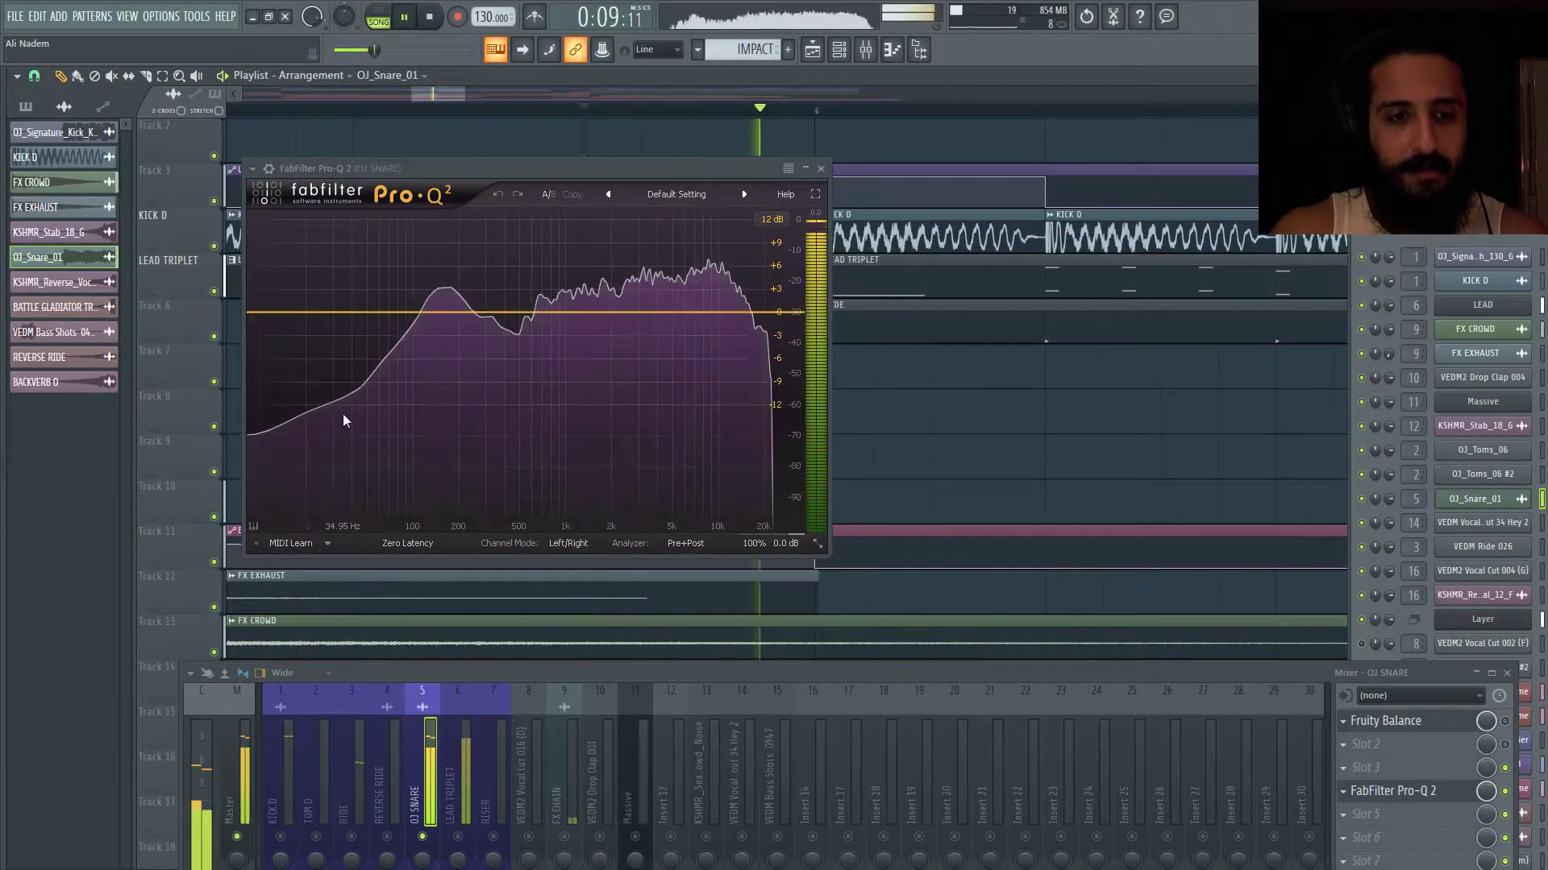
pyautogui.press('space')
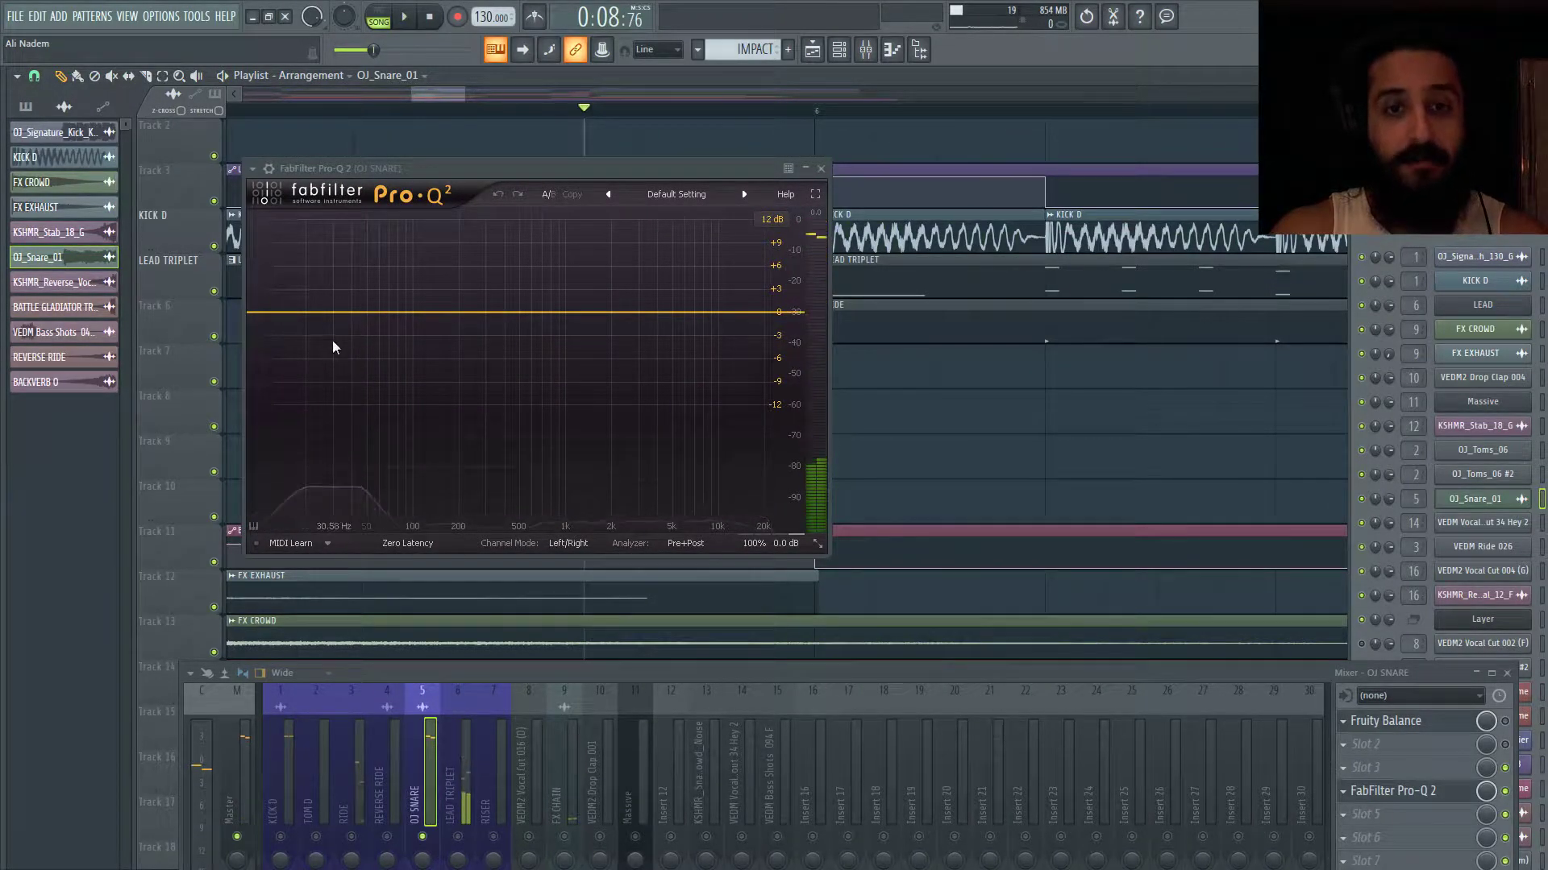
pyautogui.press('space')
pyautogui.press('space')
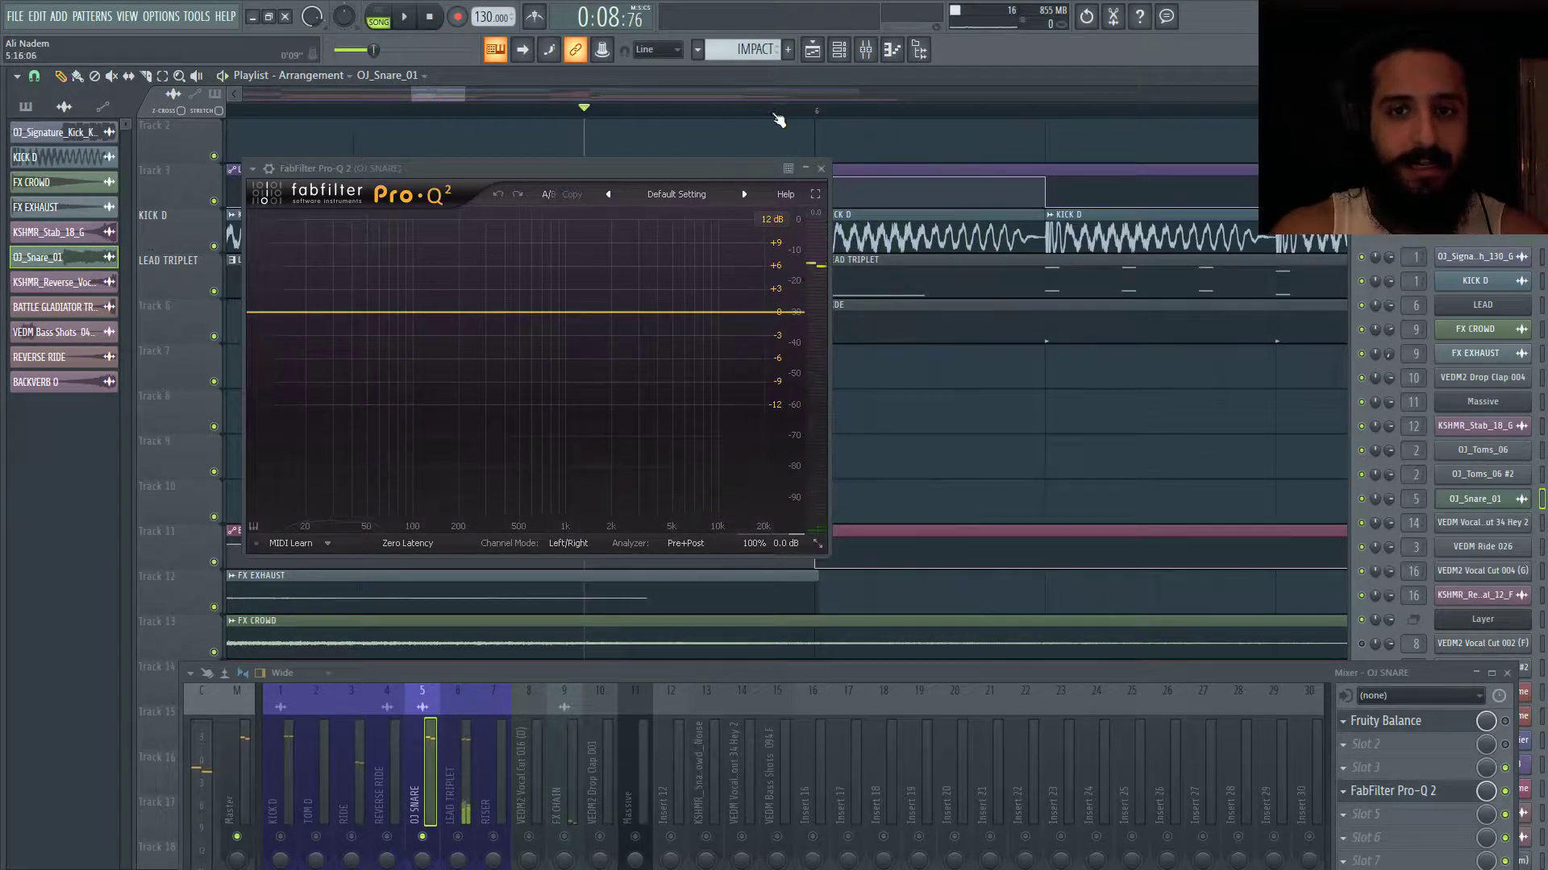
pyautogui.press('space')
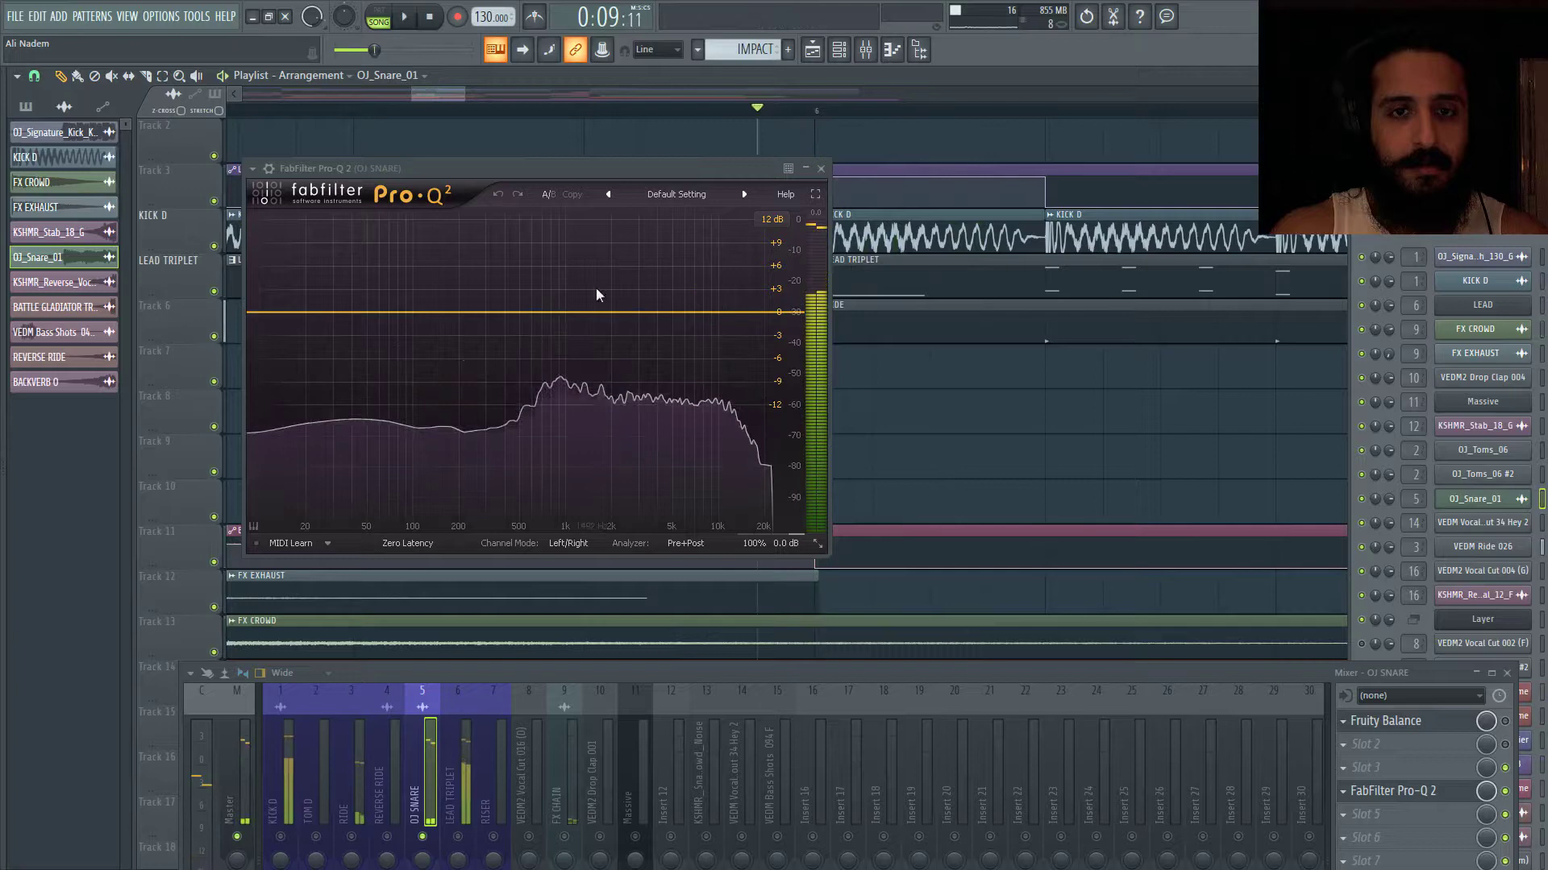
pyautogui.press('space')
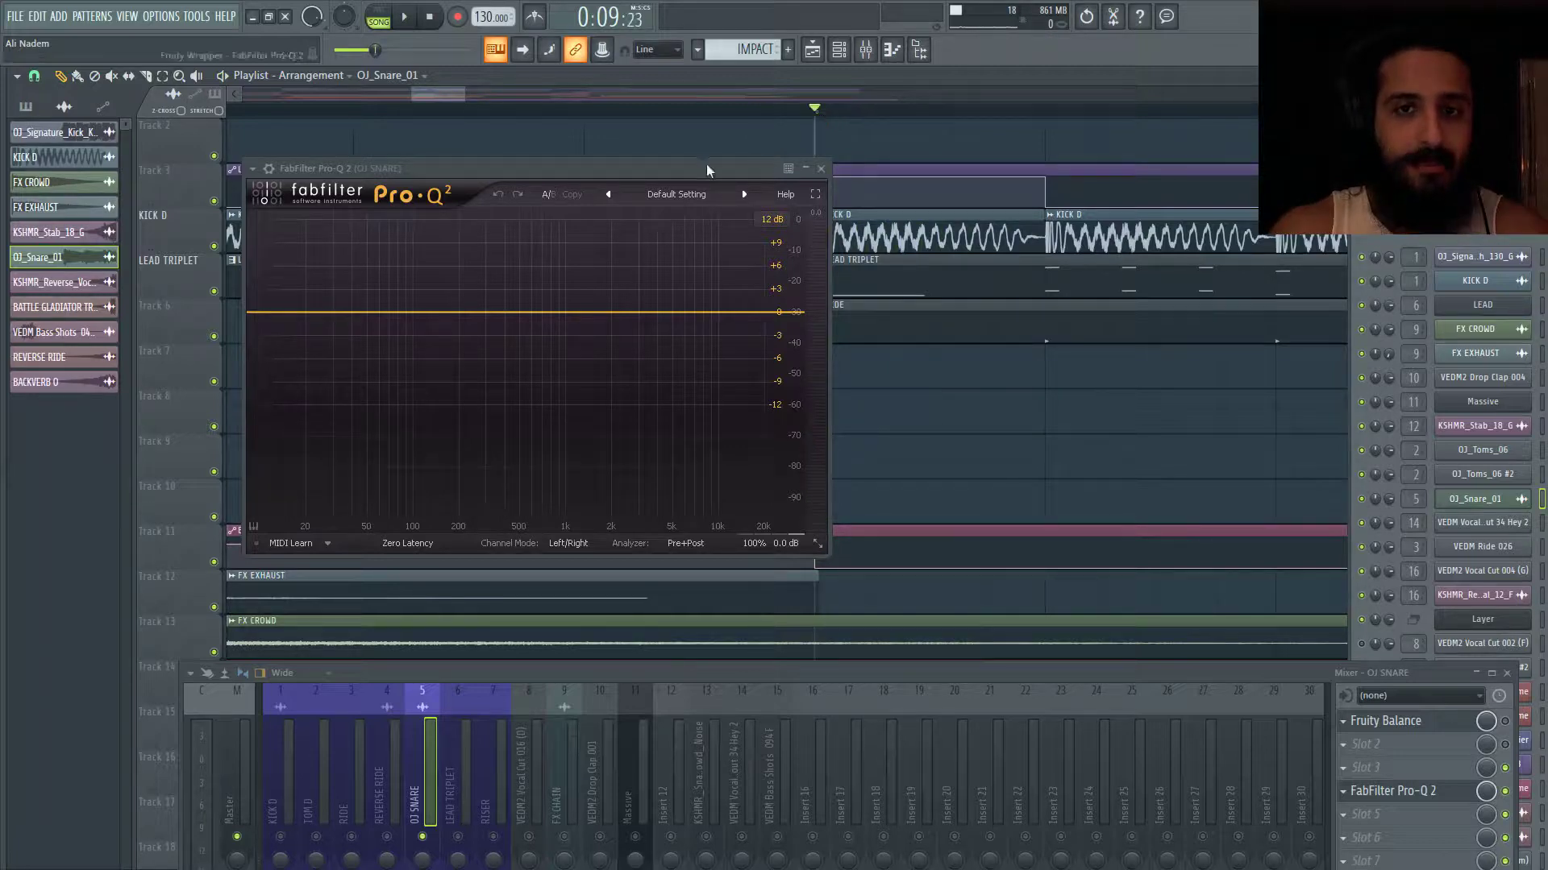
# Move the Pro-Q 2 window clear of the snare clip and set OJ_Snare_01's declicking mode to Out only (no bleeding).
pyautogui.moveTo(706, 165); pyautogui.dragTo(851, 611)
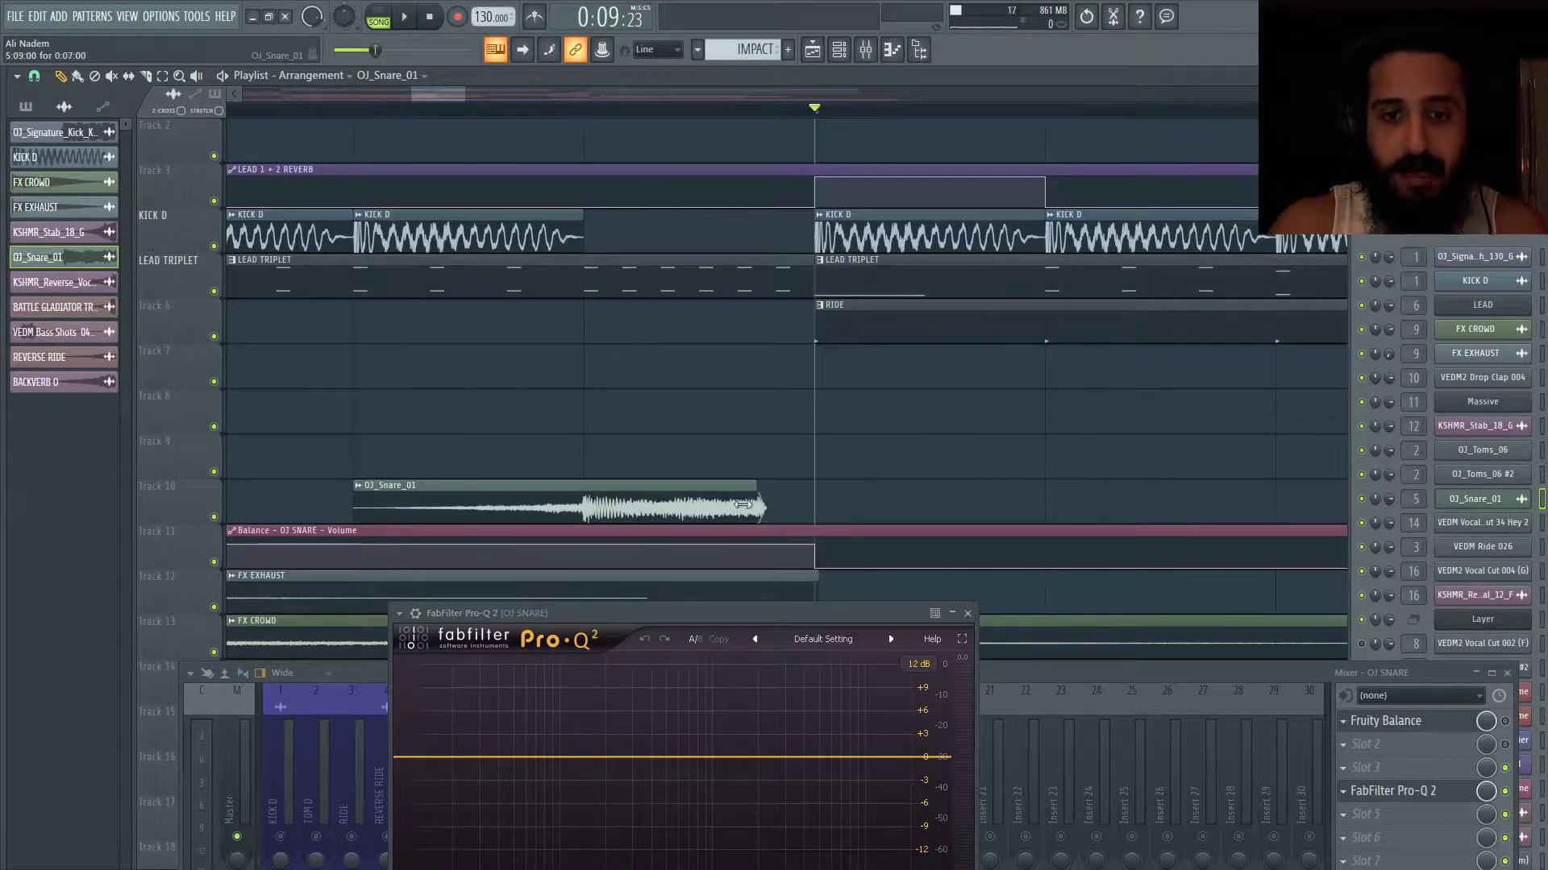
pyautogui.doubleClick(788, 505)
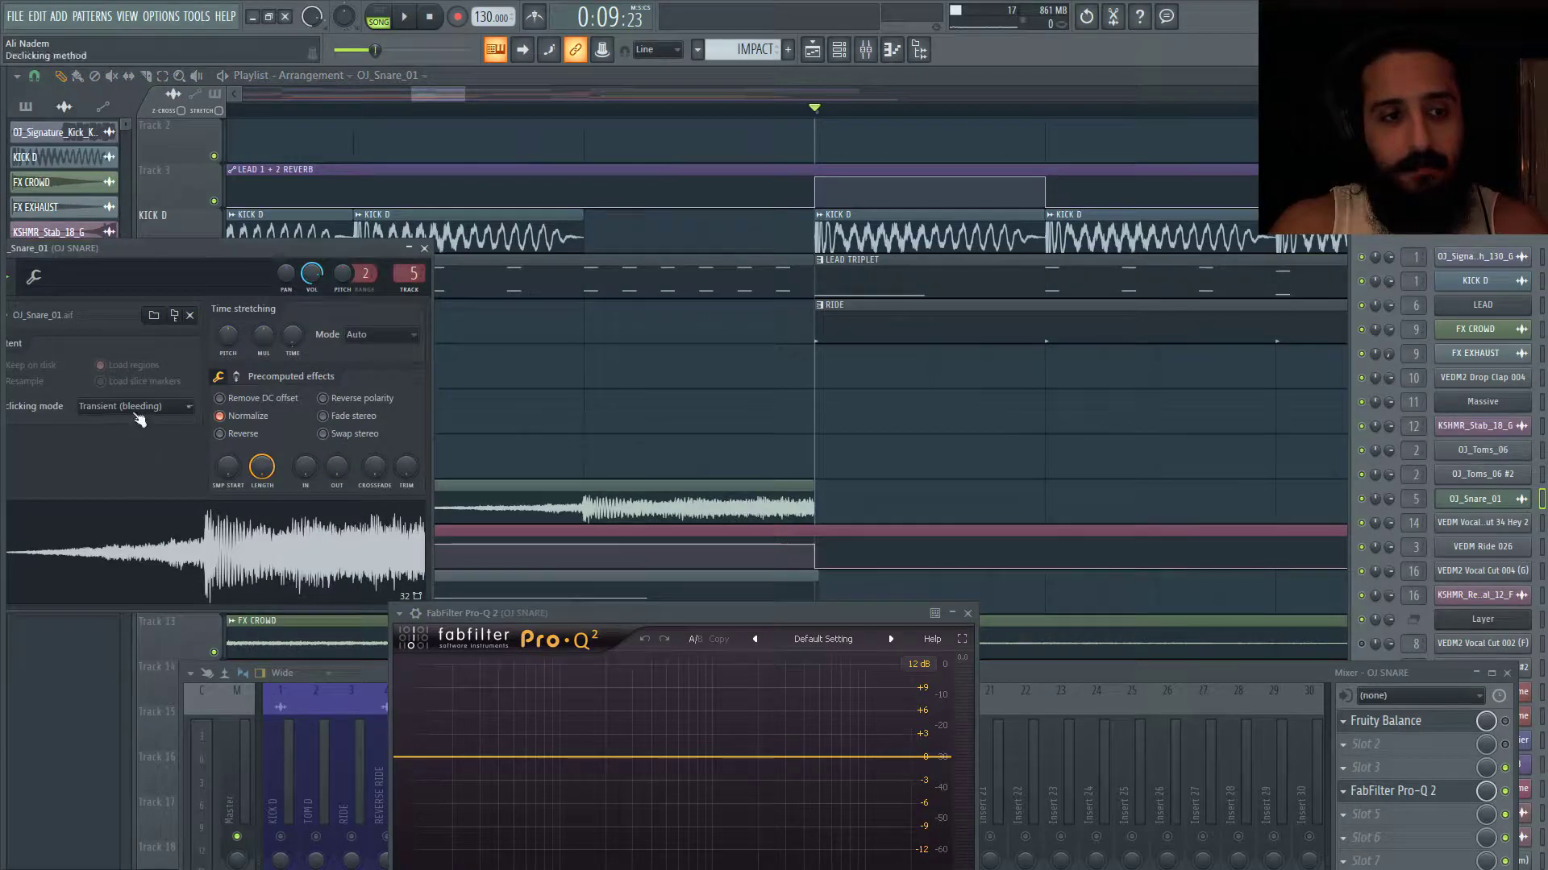
pyautogui.click(143, 408)
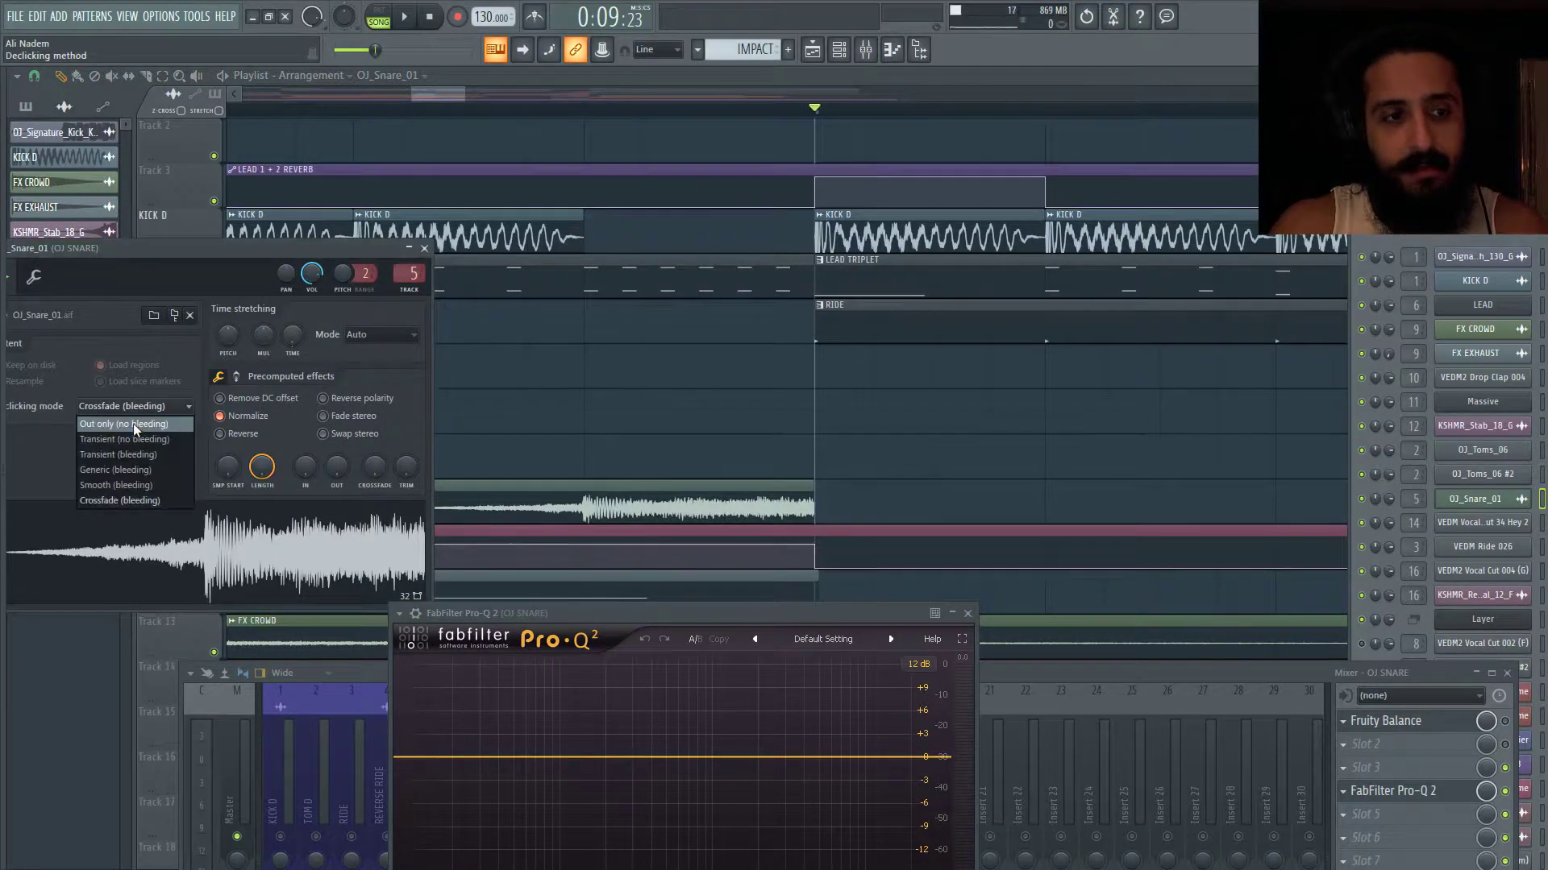
pyautogui.click(133, 424)
# Shorten the OJ_Snare_01 clip to 6 steps and play from bar 5 step 13 to hear its cut-off.
pyautogui.moveTo(809, 505); pyautogui.dragTo(698, 505)
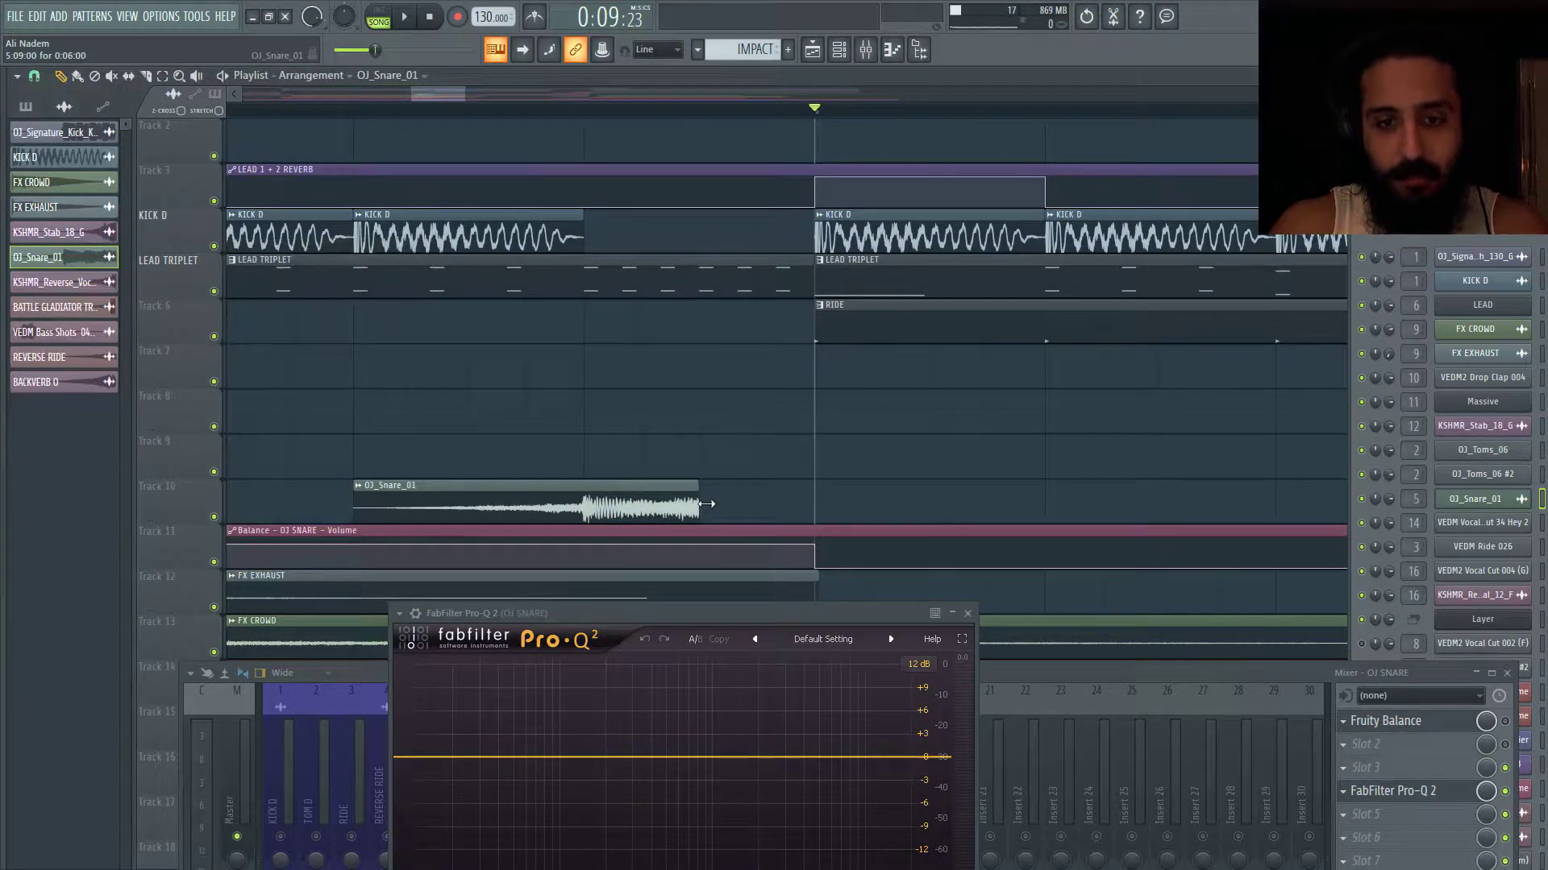
pyautogui.click(657, 112)
pyautogui.click(700, 113)
pyautogui.click(647, 115)
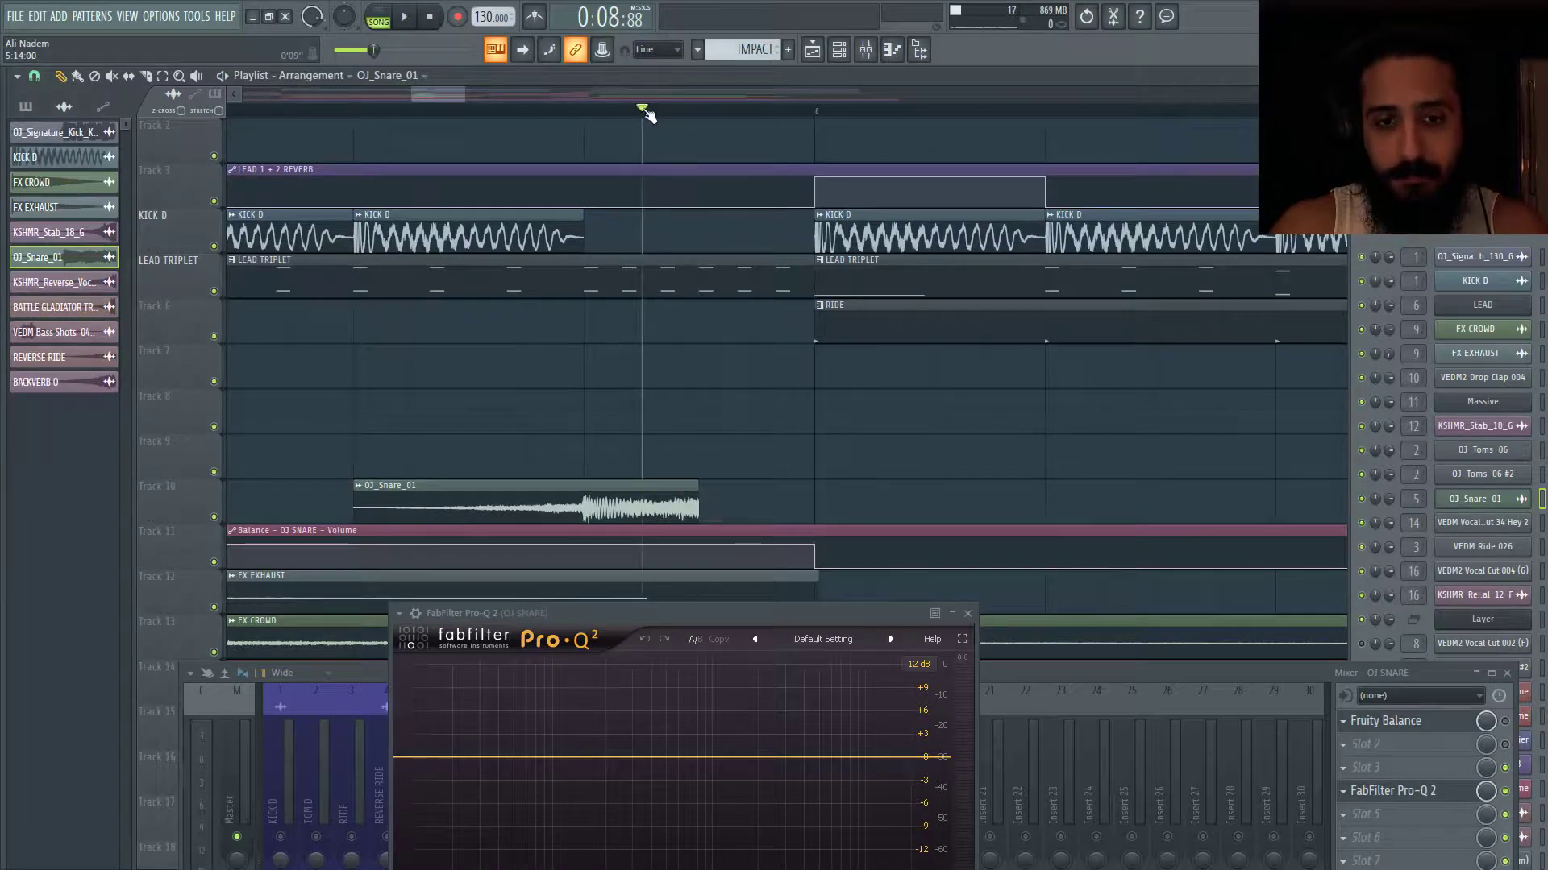
pyautogui.click(585, 108)
pyautogui.press('space')
pyautogui.press('space')
pyautogui.press('space')
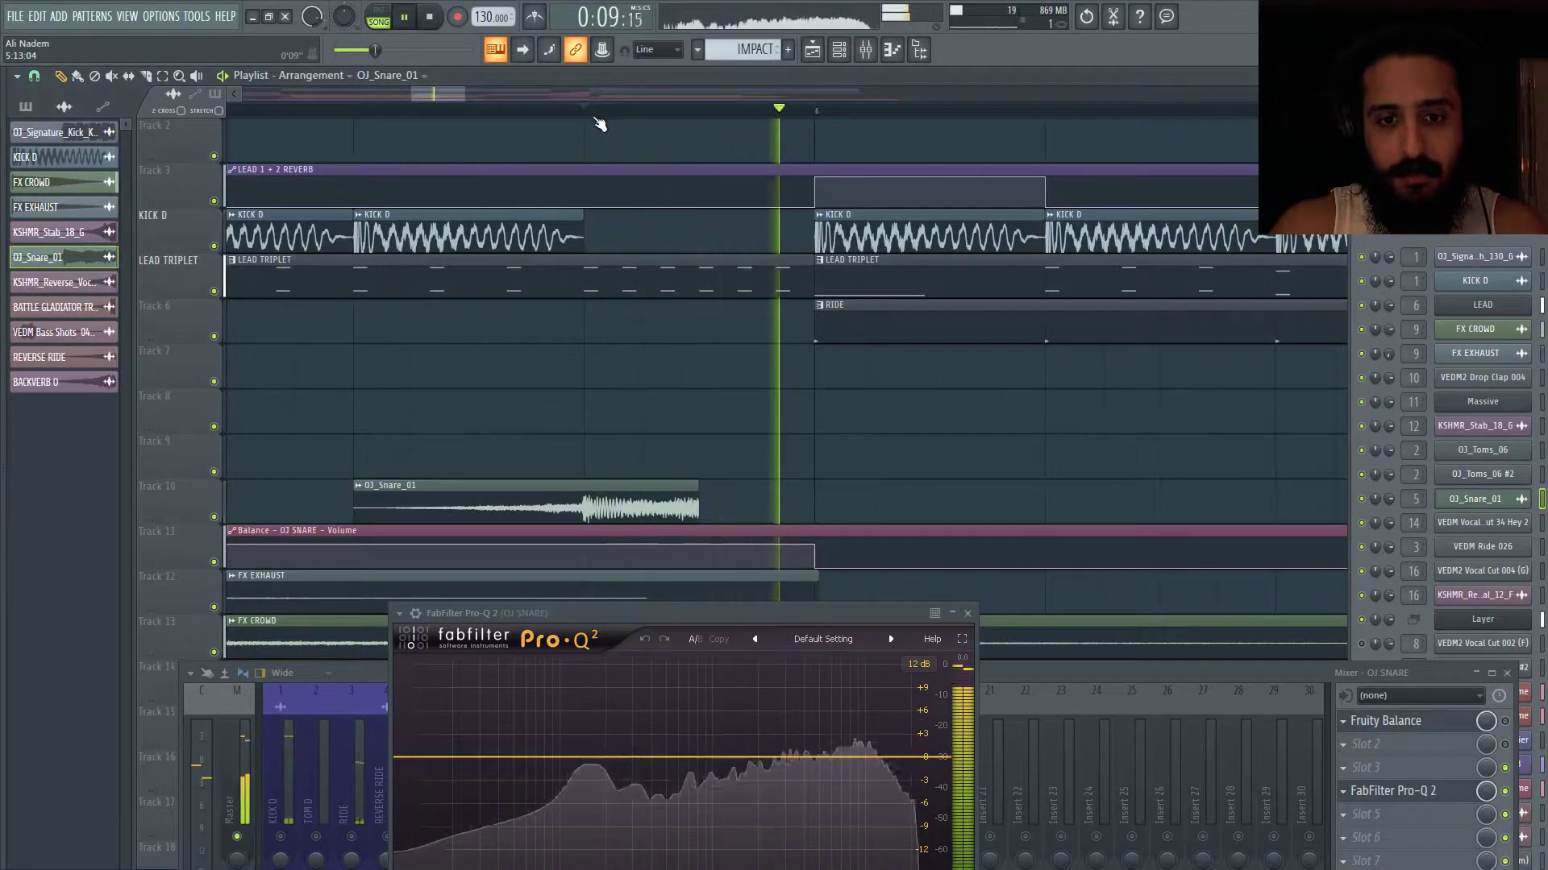
pyautogui.press('space')
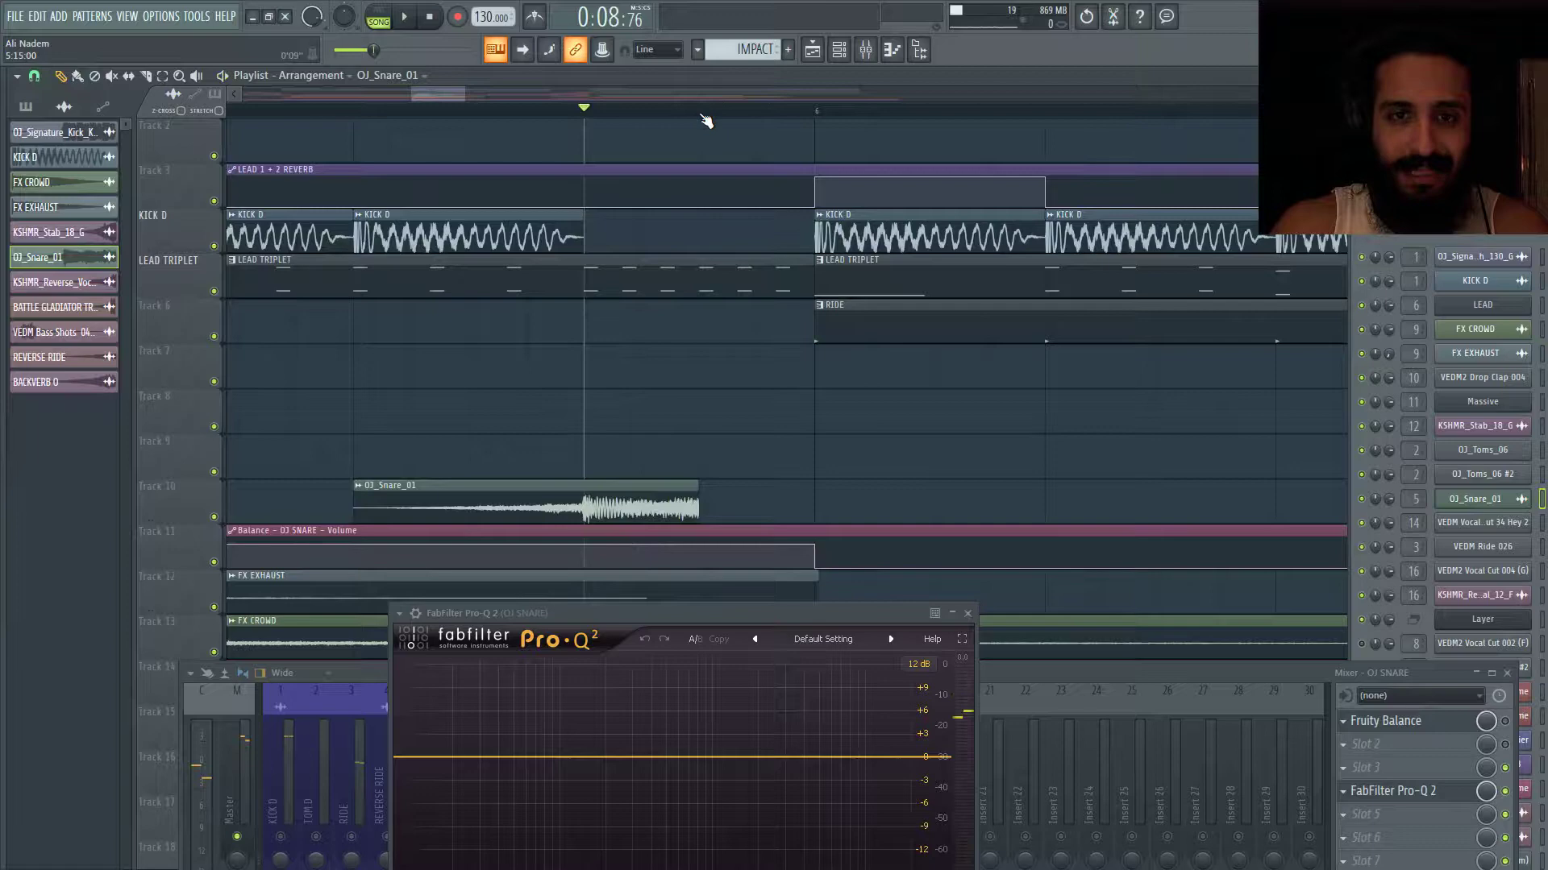
pyautogui.click(701, 113)
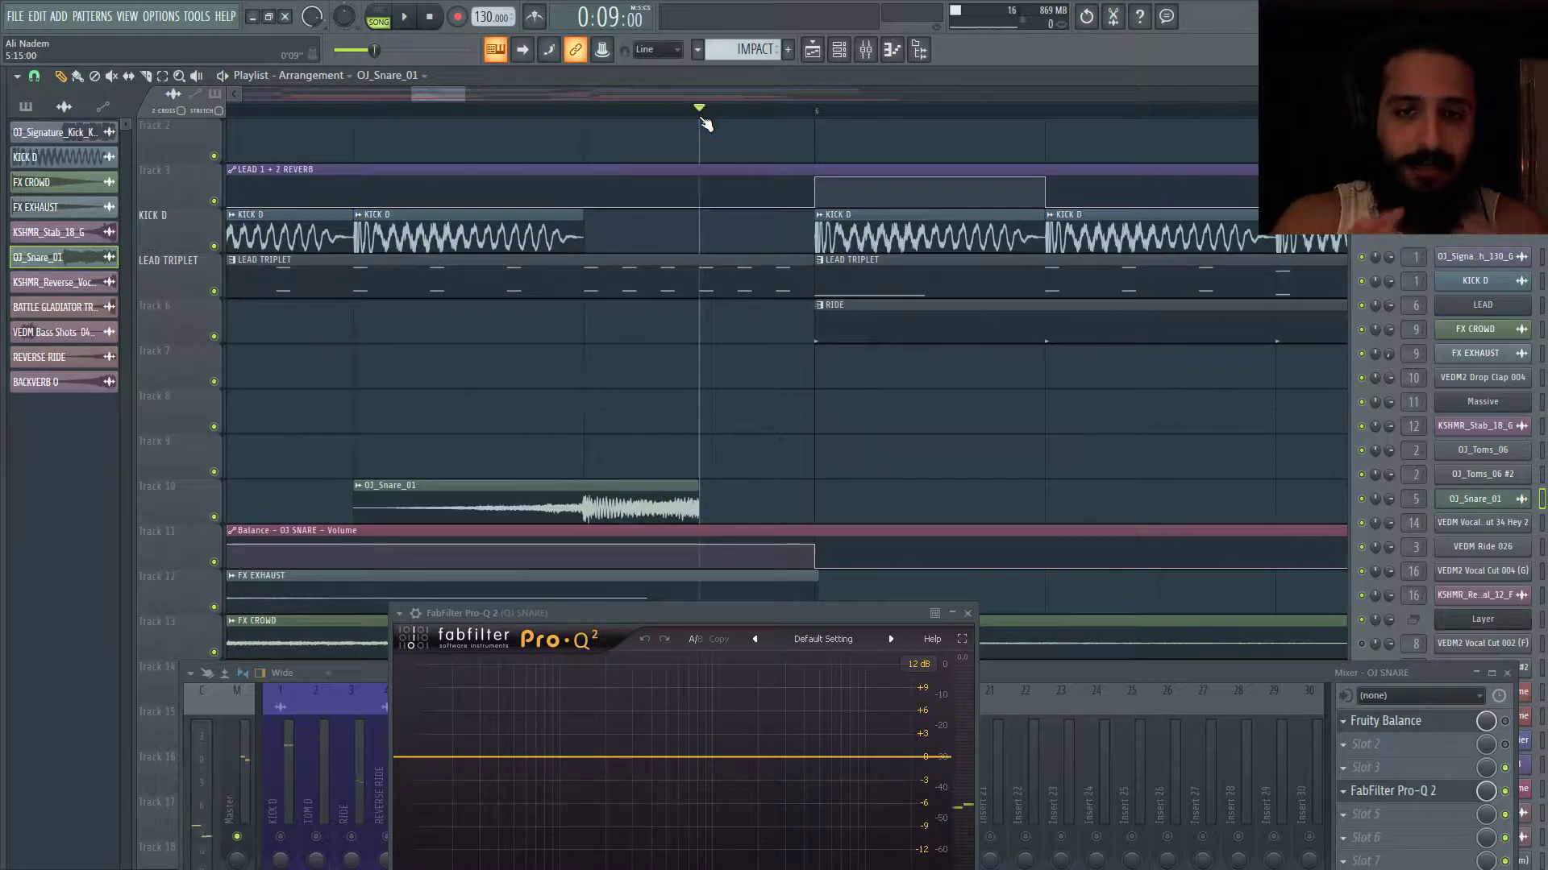
# Extend the OJ_Snare_01 clip to 10 steps, past bar 6, and examine where its waveform ends.
pyautogui.moveTo(698, 502); pyautogui.dragTo(927, 495)
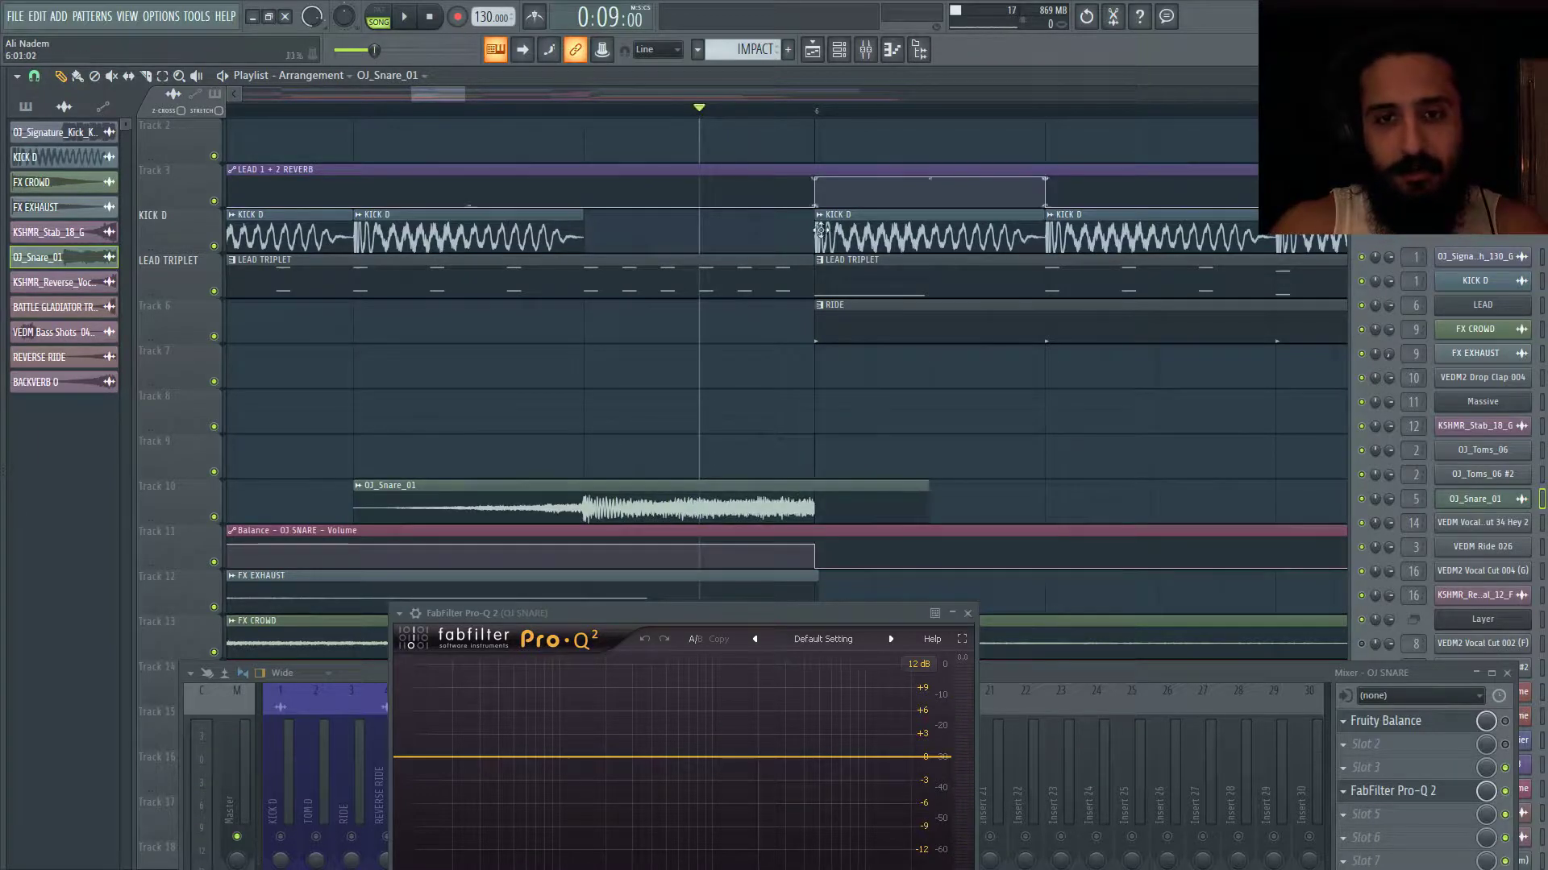
pyautogui.scroll(3, 838, 505)
pyautogui.scroll(1, 838, 505)
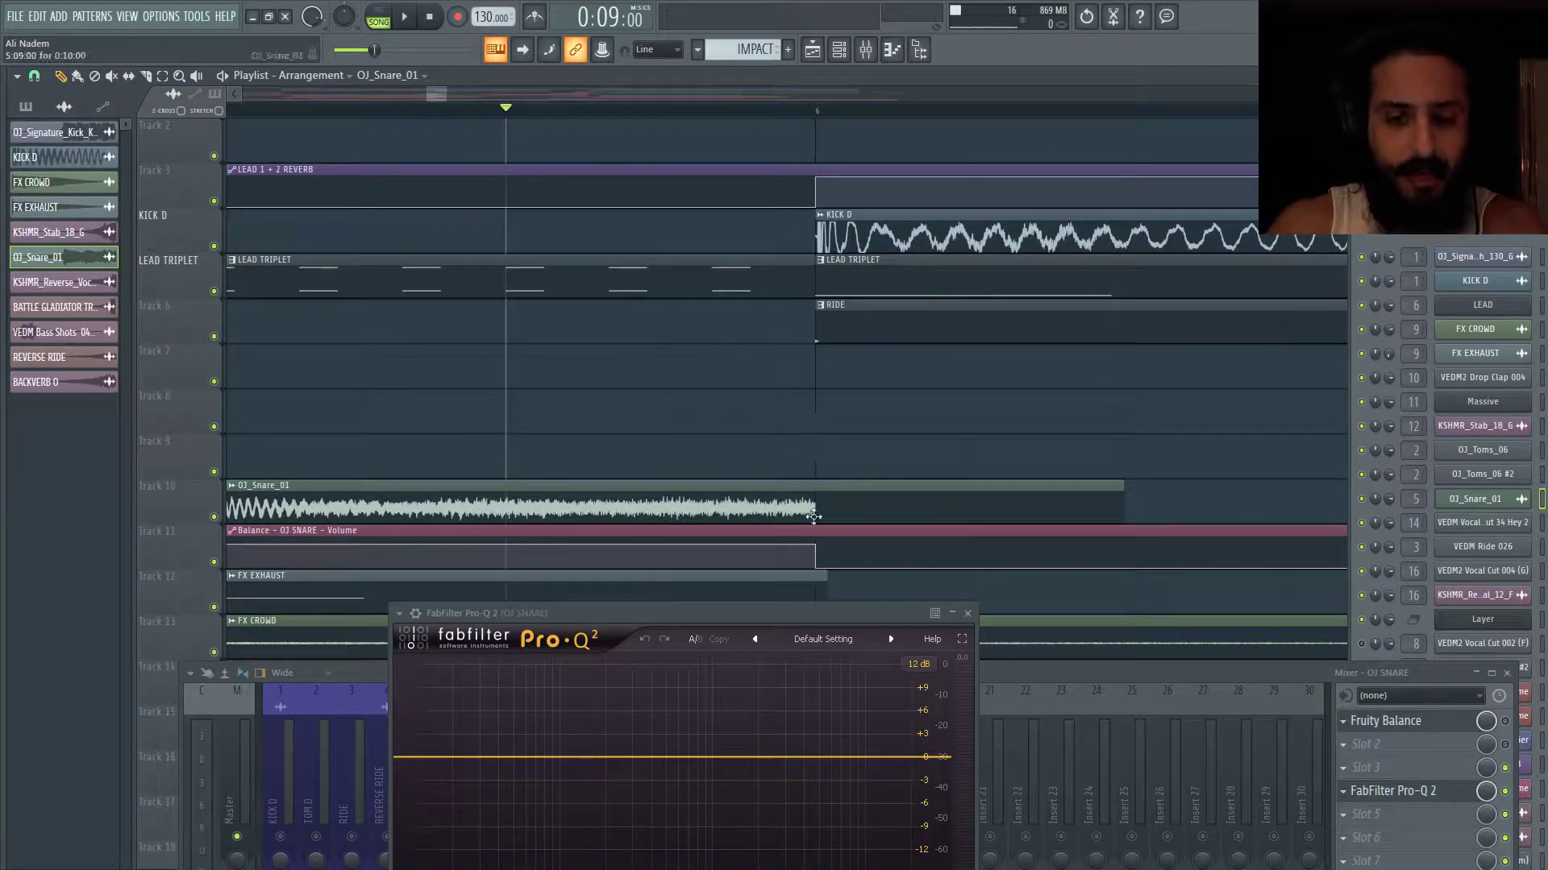
pyautogui.scroll(-4, 786, 453)
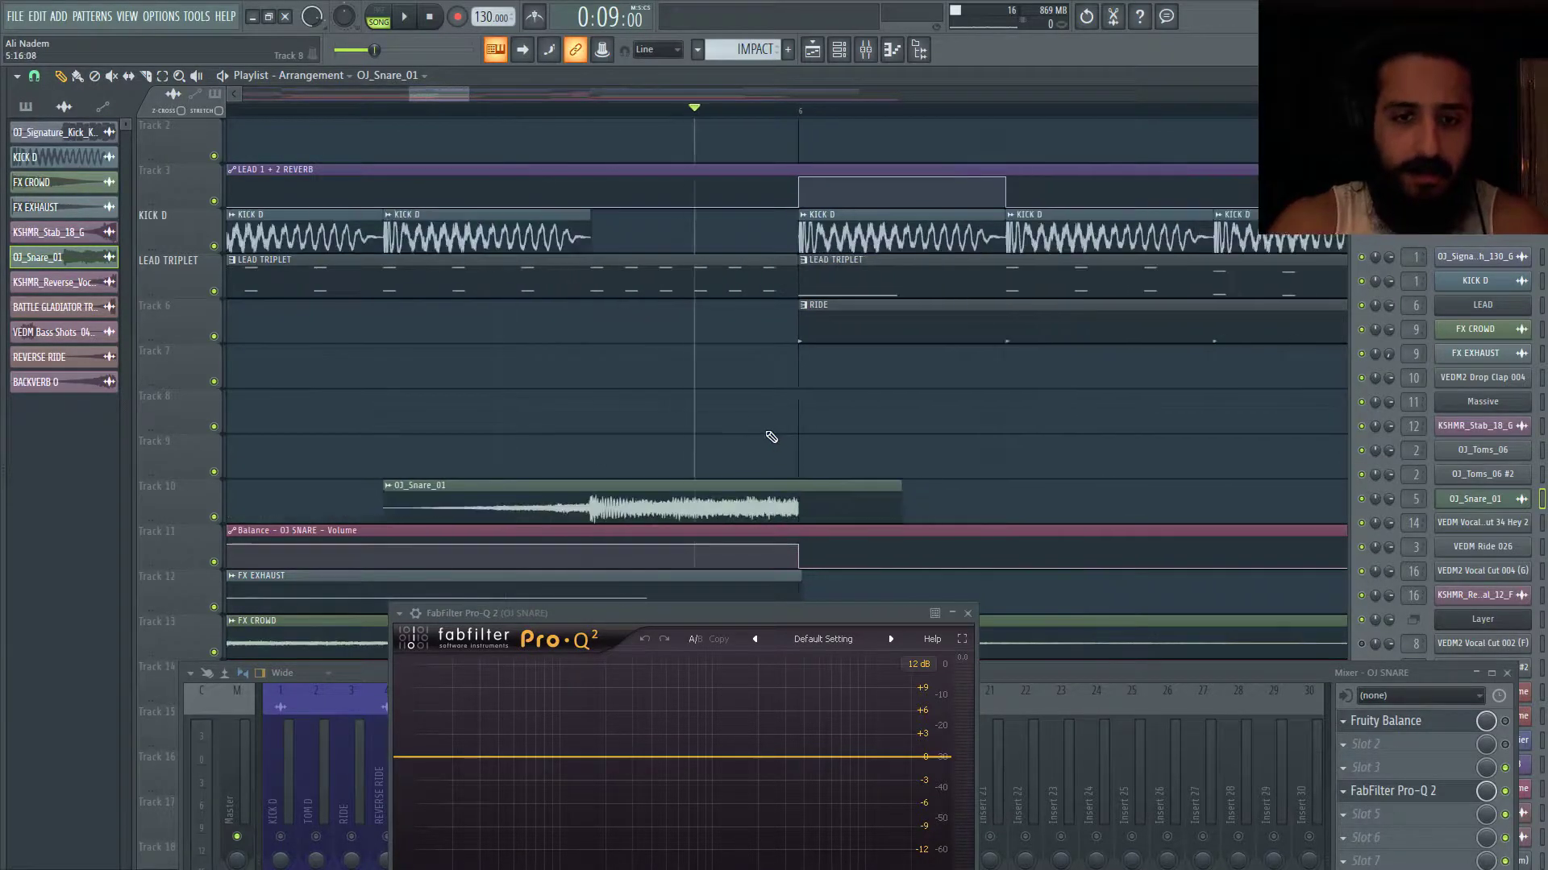
# Play the arrangement from bar 5 step 5 through the snare, and place the playhead at bar 6.
pyautogui.click(335, 111)
pyautogui.press('space')
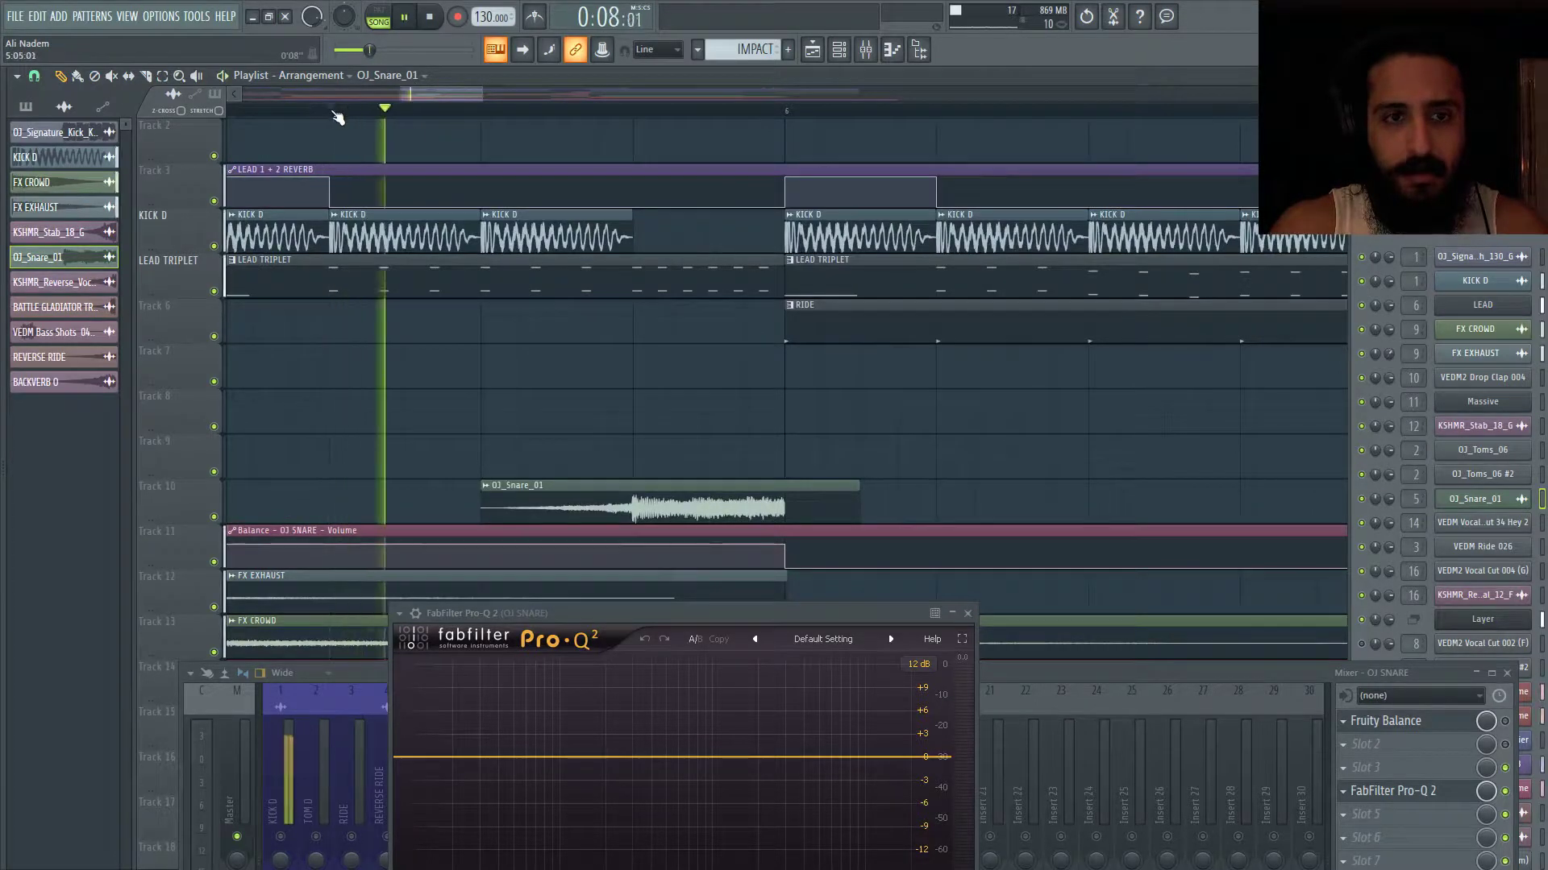
pyautogui.press('space')
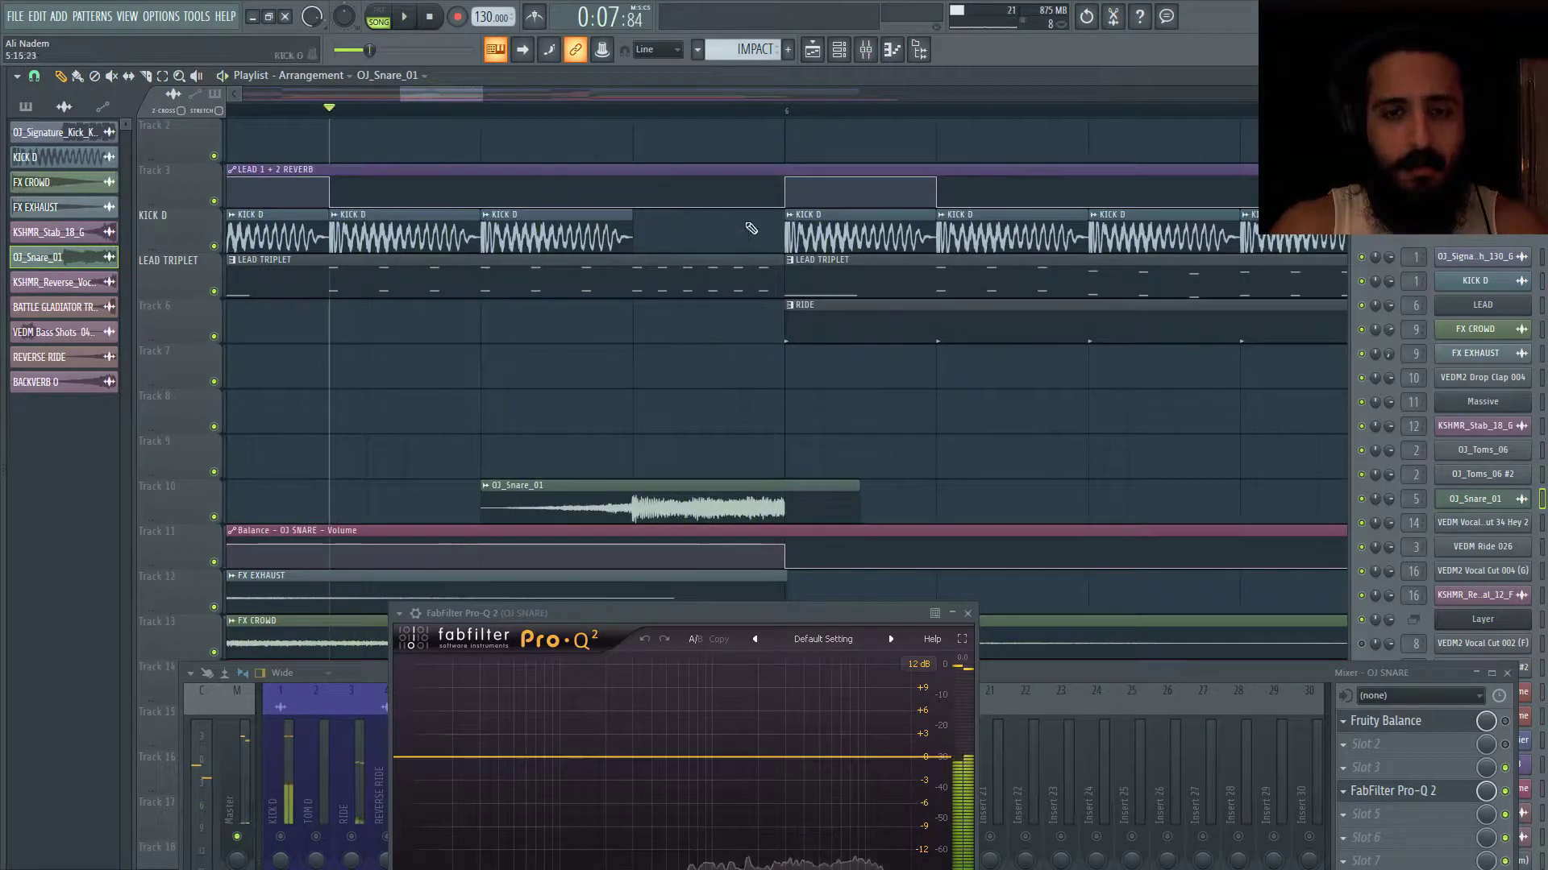
pyautogui.click(786, 110)
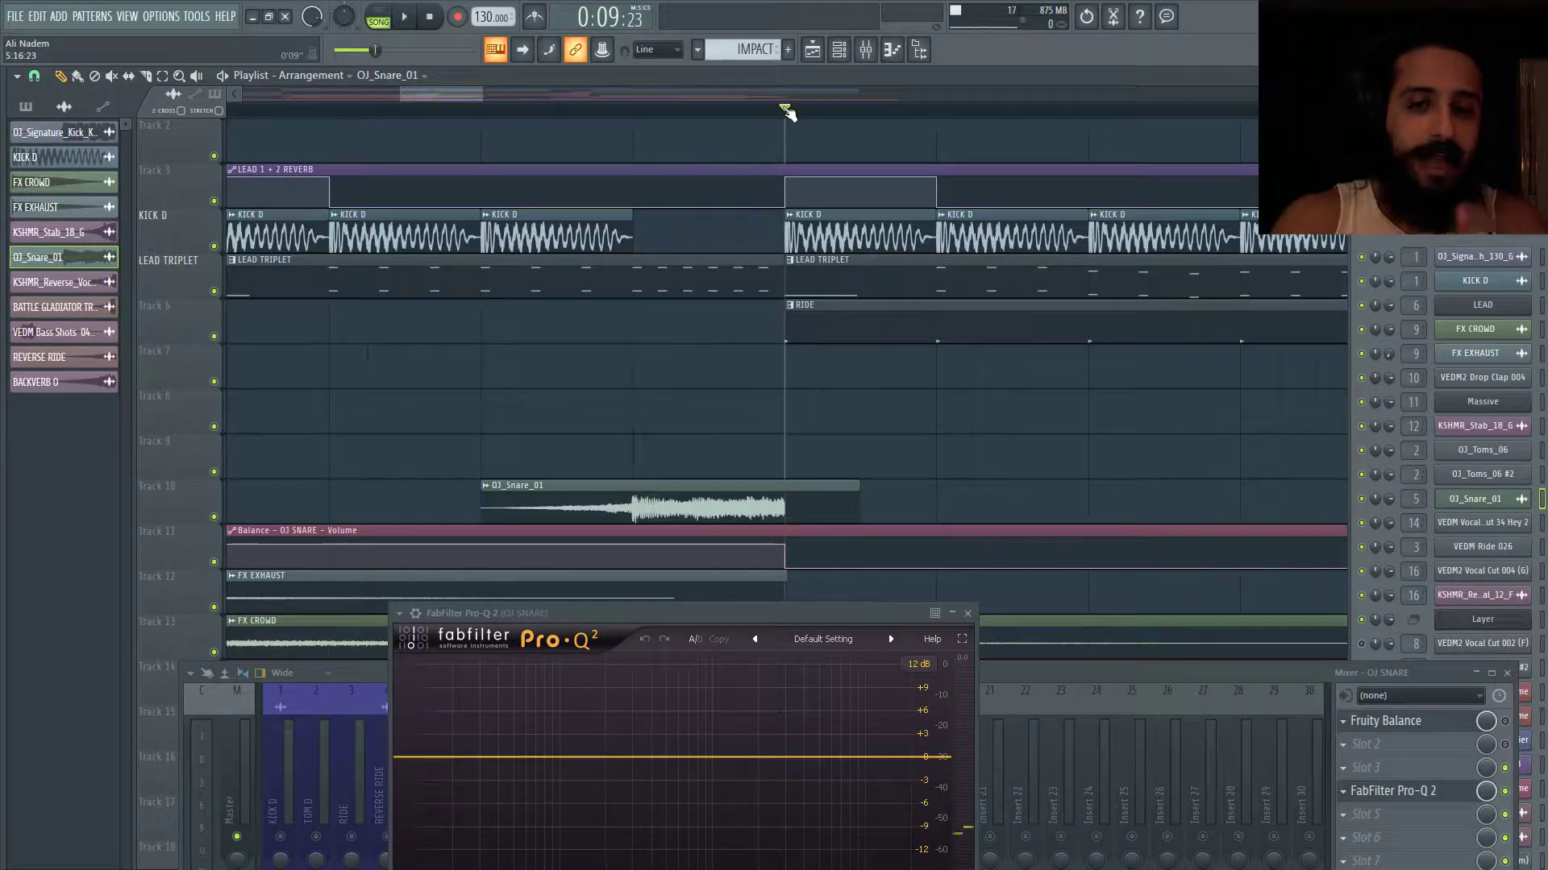
# Set the declicking mode of the OJ_Snare_01 sample to Transient (bleeding).
pyautogui.doubleClick(742, 509)
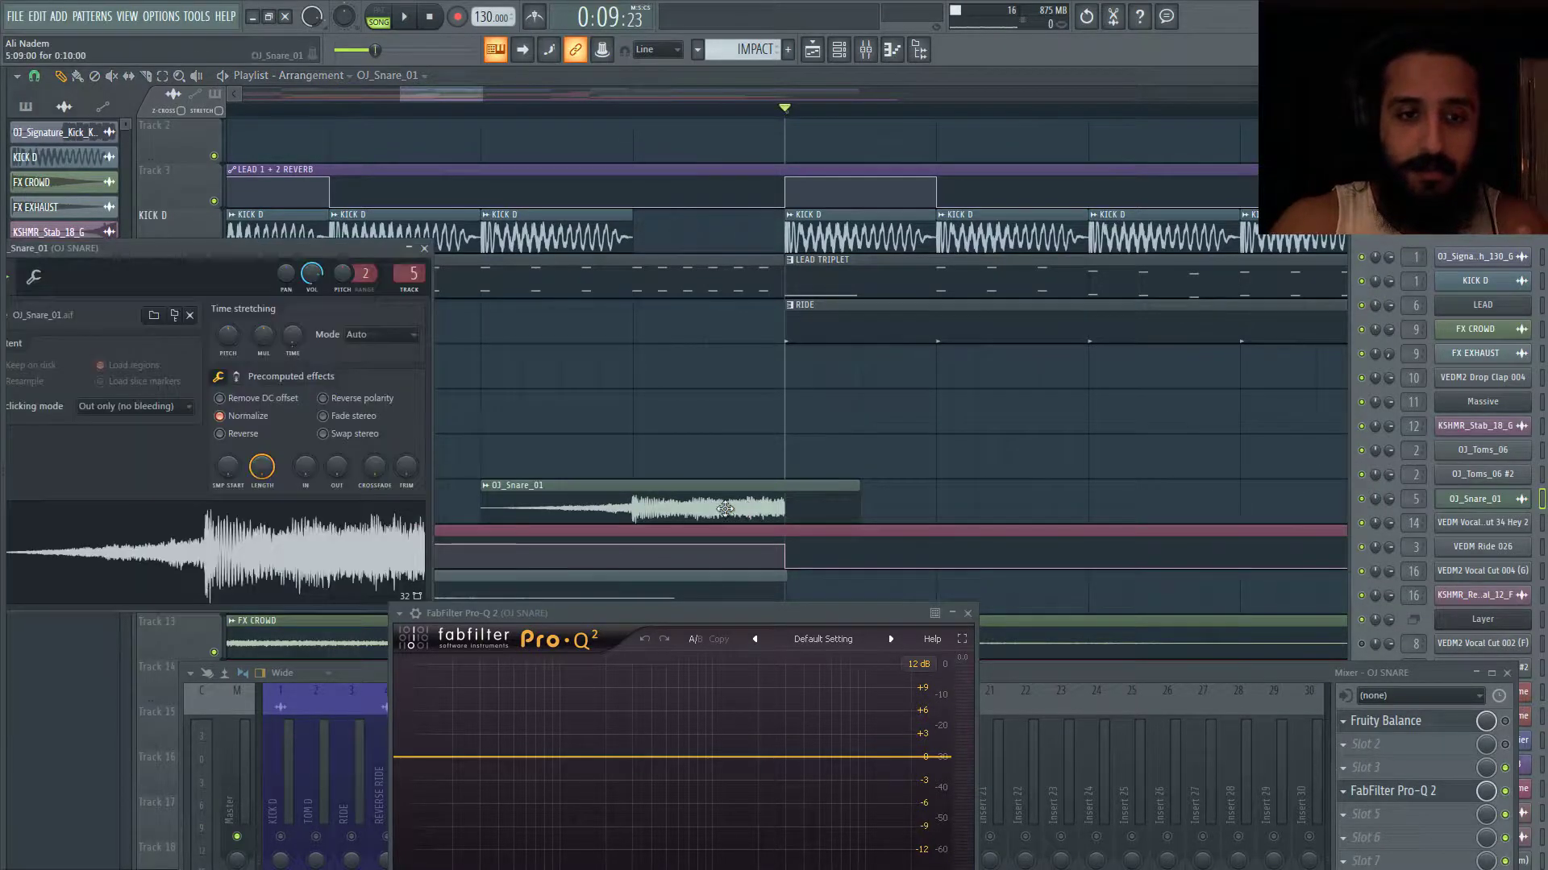
pyautogui.moveTo(228, 262); pyautogui.dragTo(470, 210)
pyautogui.scroll(2, 411, 365)
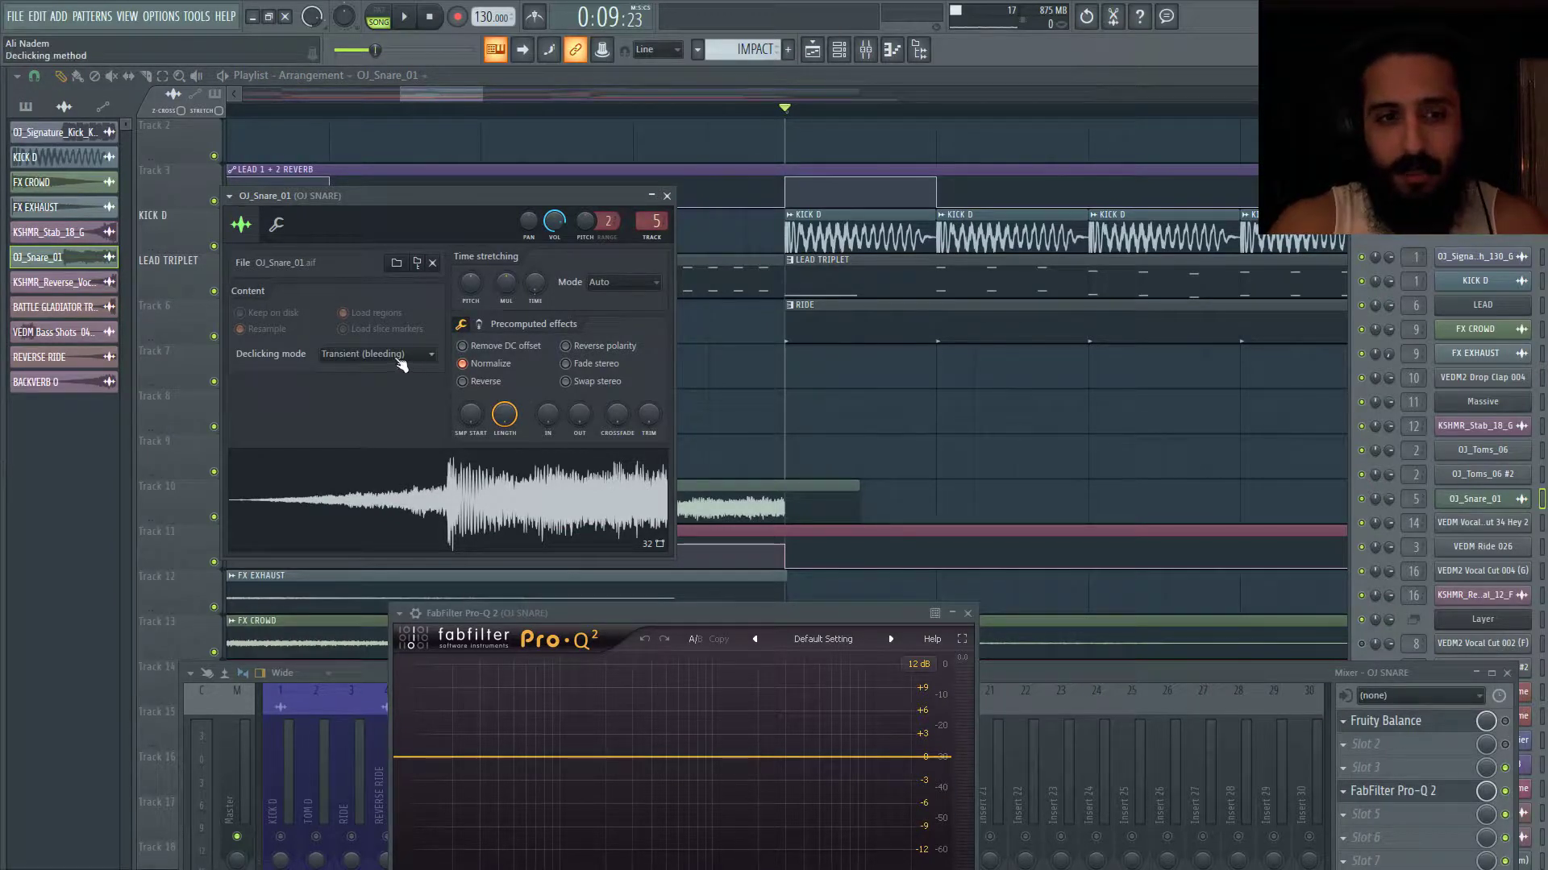
pyautogui.scroll(1, 399, 363)
# Trim the OJ_Snare_01 clip to bar 6, and with playlist snap set to none shorten it to 0:07:20.
pyautogui.moveTo(858, 500); pyautogui.dragTo(793, 499)
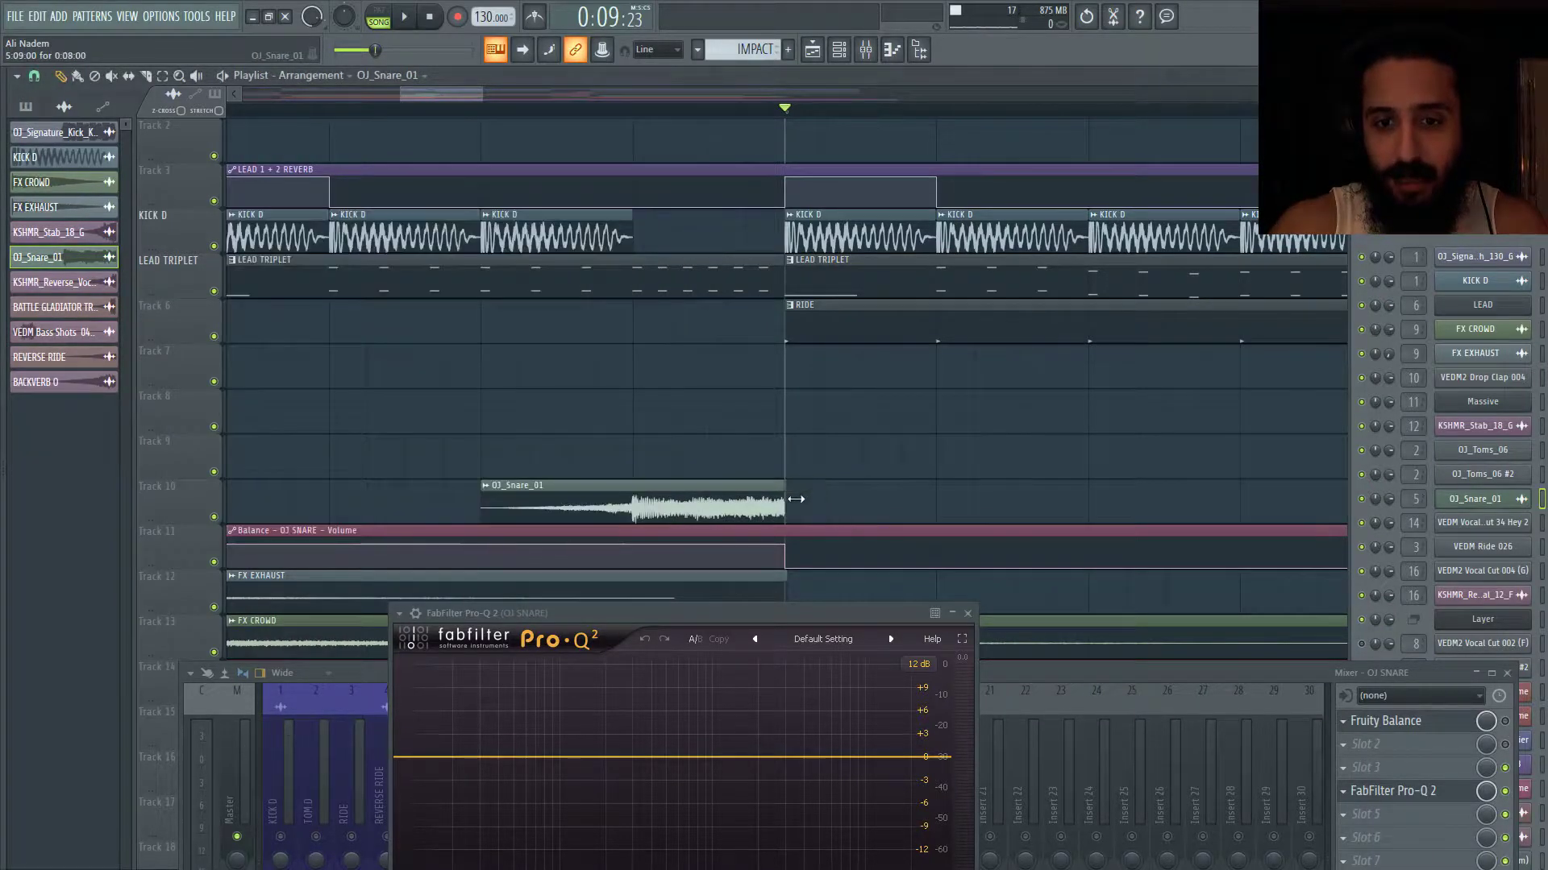
pyautogui.scroll(1, 778, 494)
pyautogui.scroll(2, 776, 493)
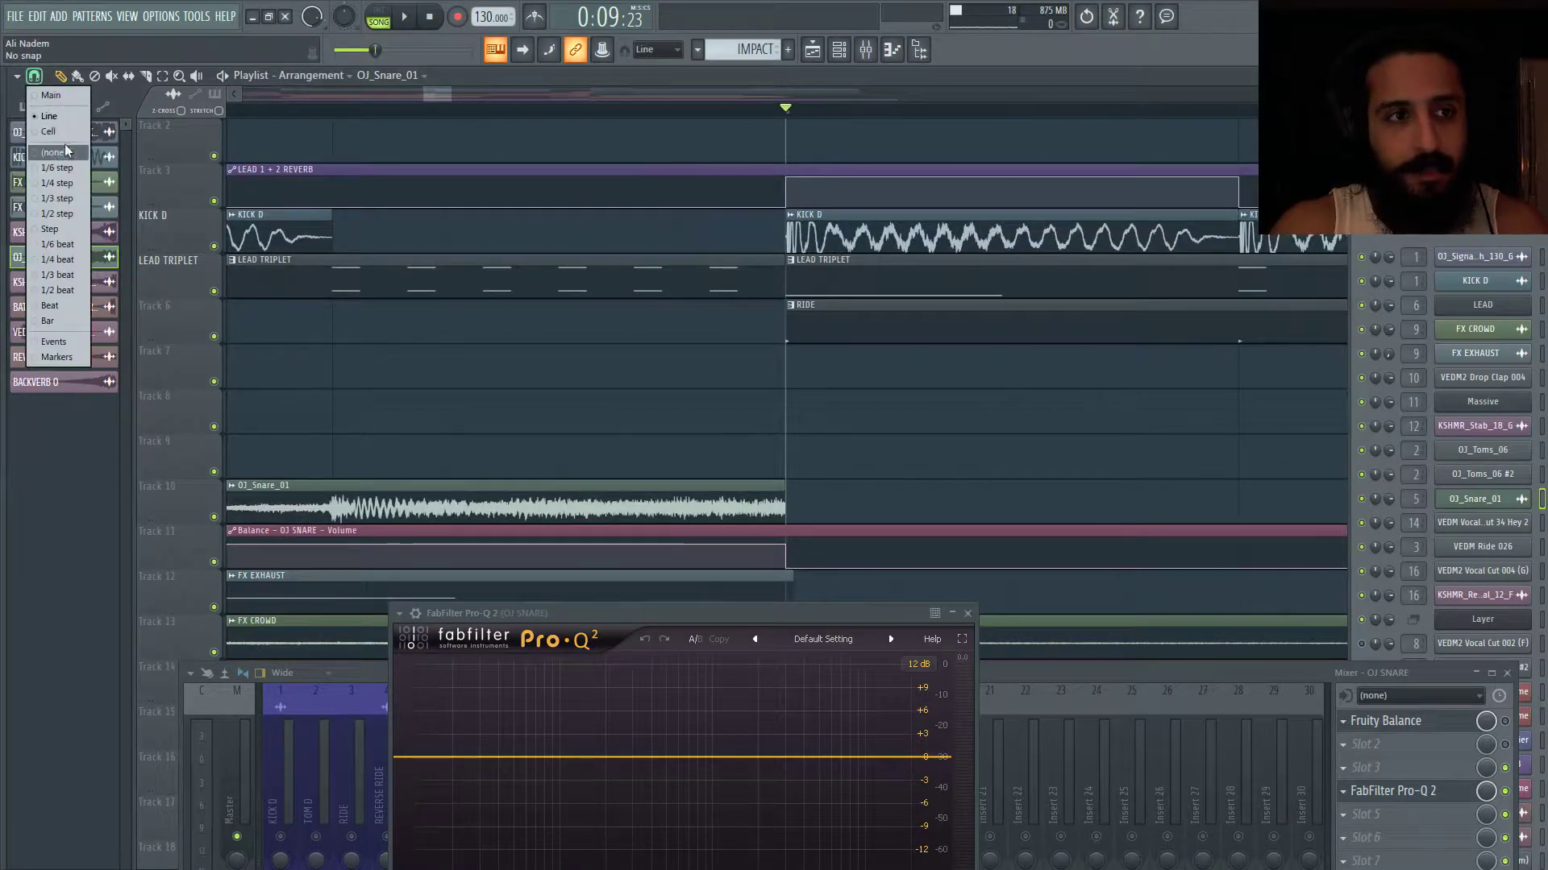
pyautogui.scroll(1, 759, 507)
pyautogui.moveTo(794, 511); pyautogui.dragTo(769, 512)
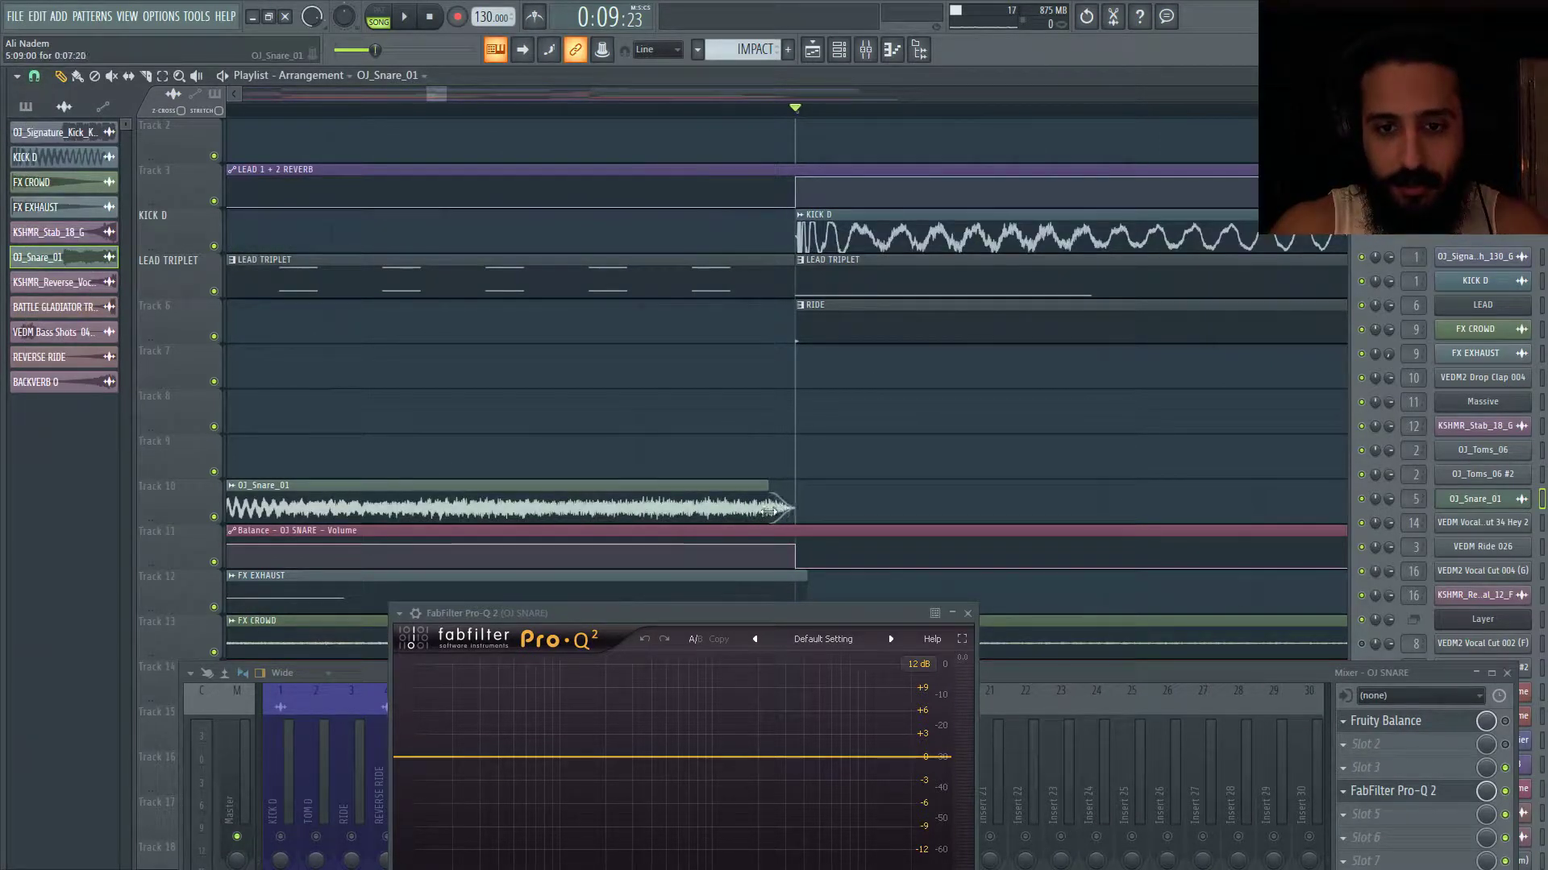
pyautogui.scroll(-2, 764, 511)
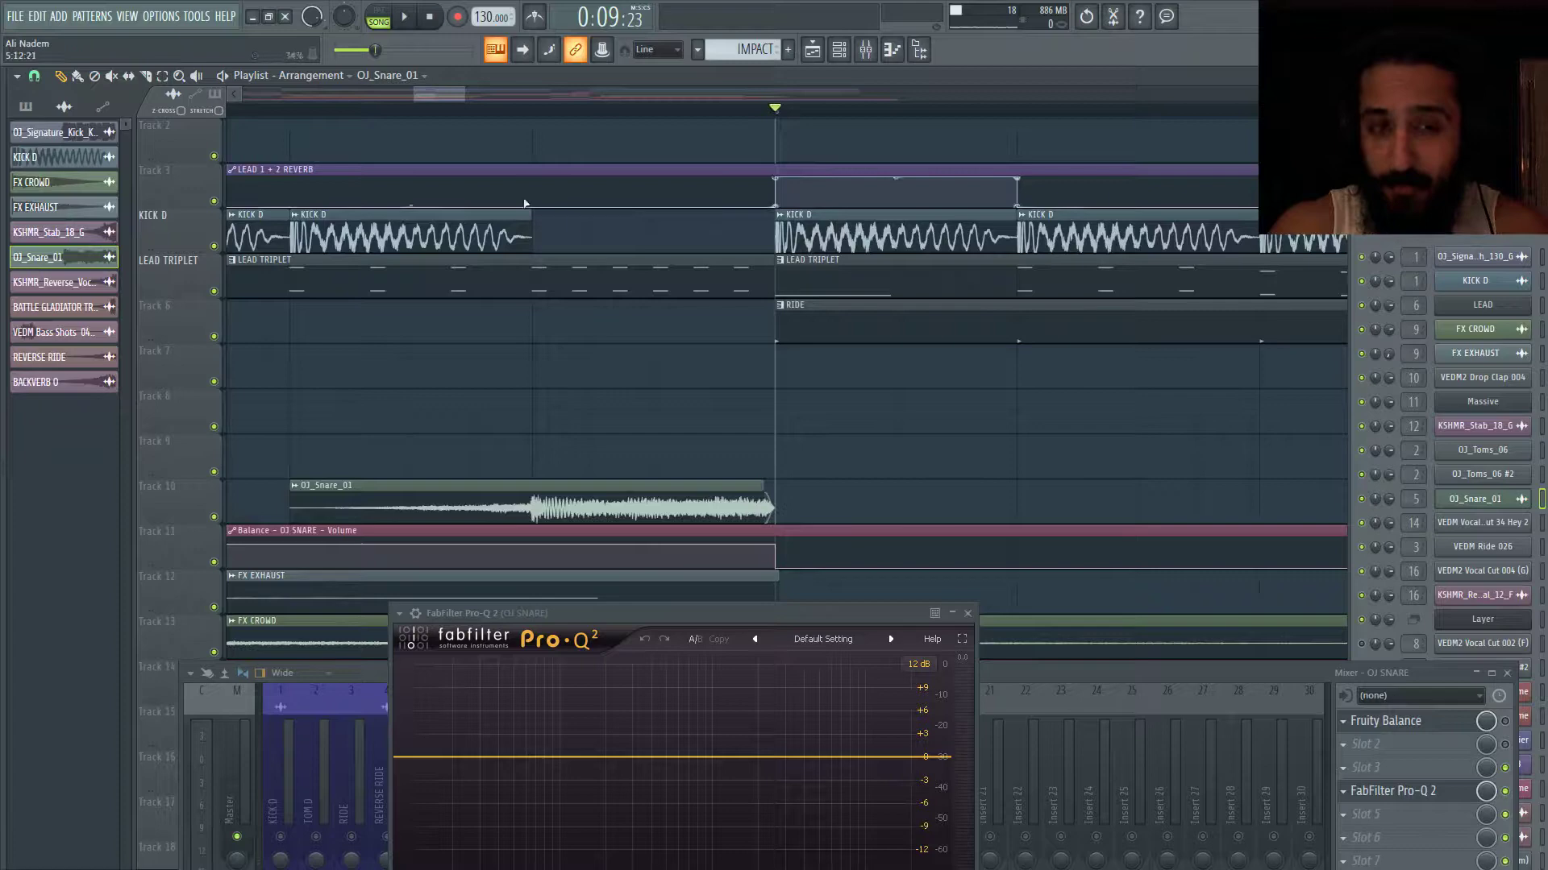
# Play the arrangement twice from within the OJ_Snare_01 clip past bar 6 to hear how the snare ends.
pyautogui.click(529, 113)
pyautogui.press('space')
pyautogui.press('space')
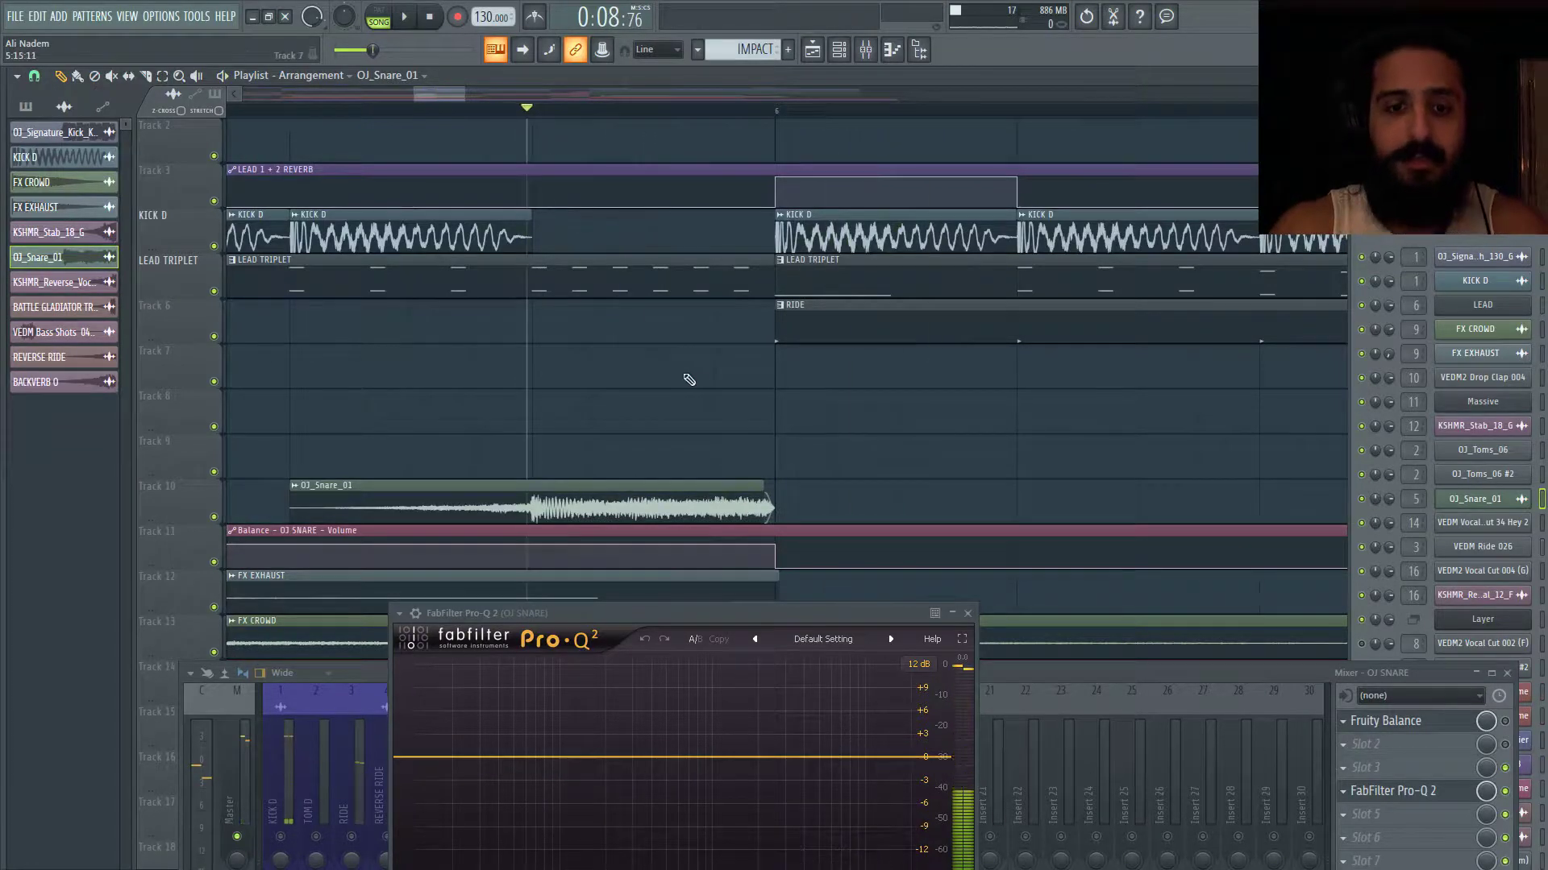
pyautogui.press('space')
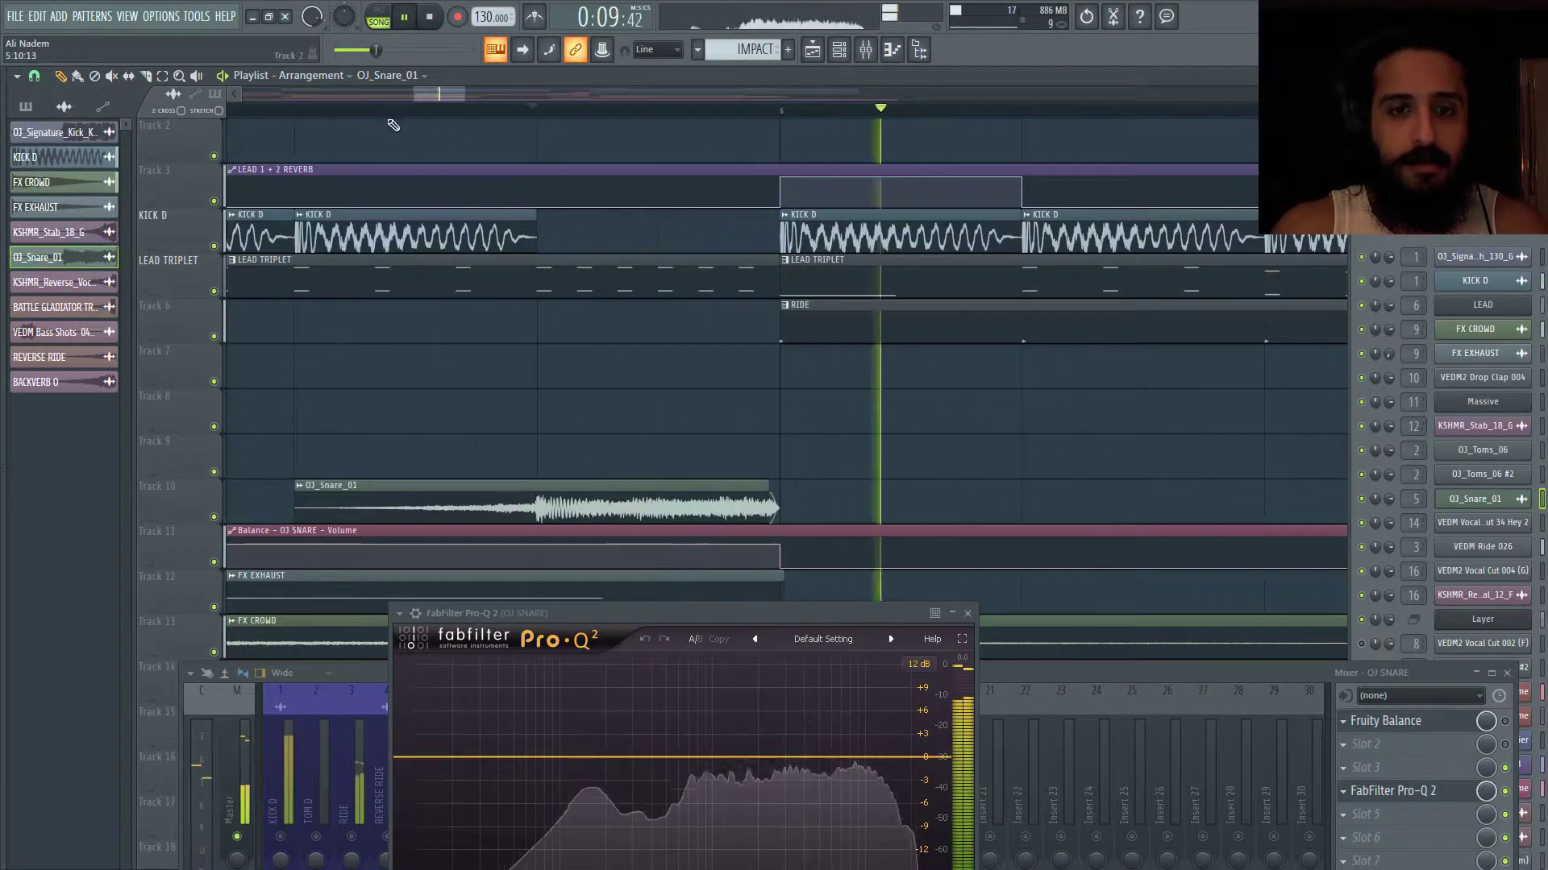
pyautogui.click(394, 111)
pyautogui.press('space')
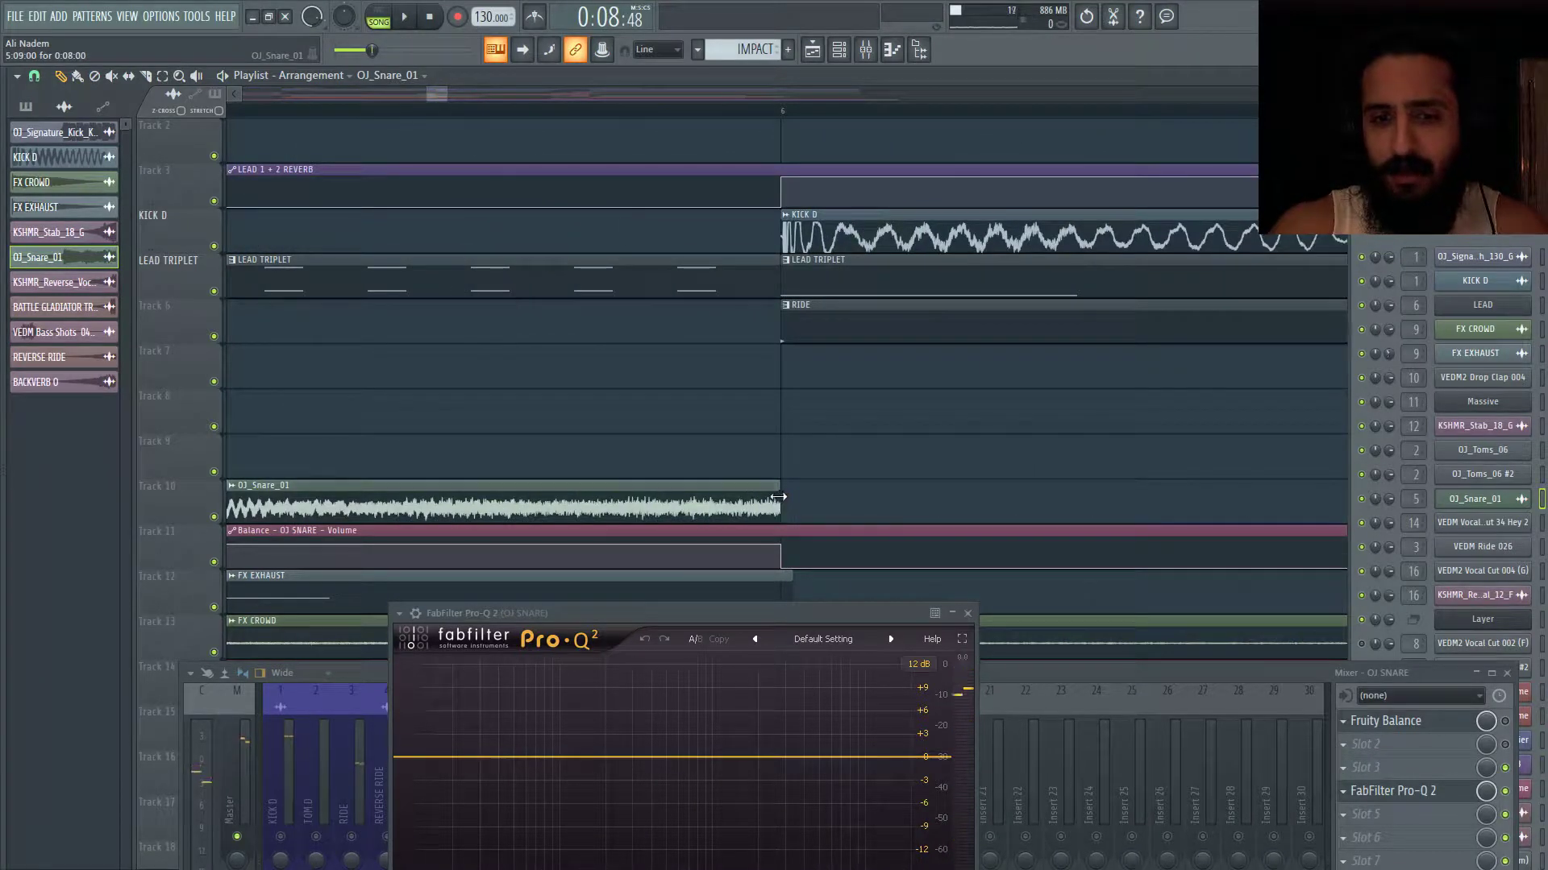
# Set the declicking mode of the OJ_Snare_01 sample to Out only (no bleeding).
pyautogui.doubleClick(775, 496)
pyautogui.click(377, 354)
pyautogui.click(371, 403)
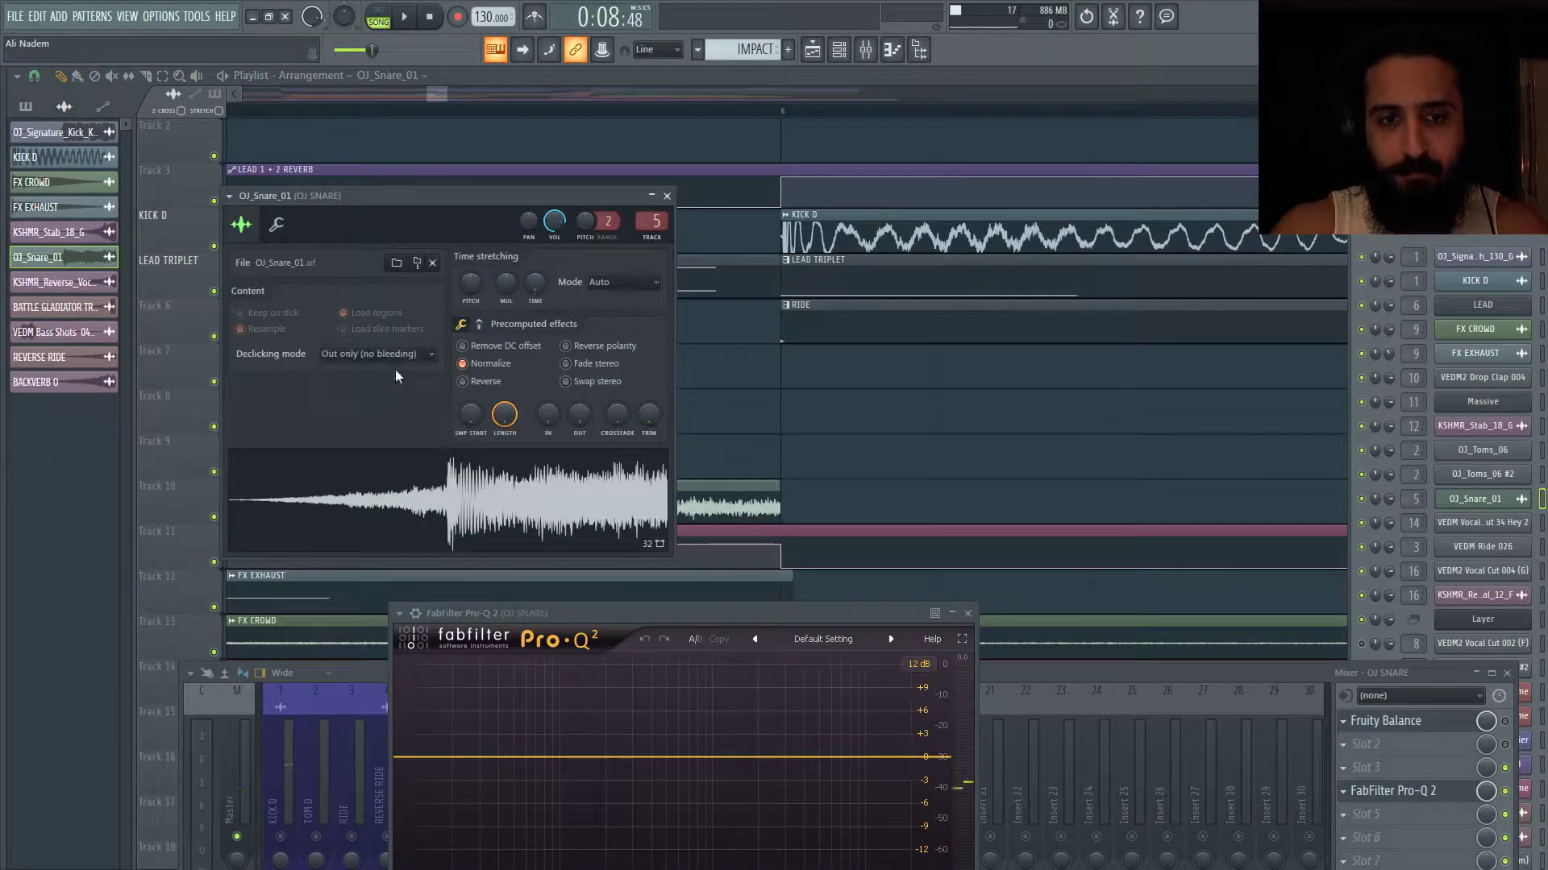
pyautogui.click(667, 196)
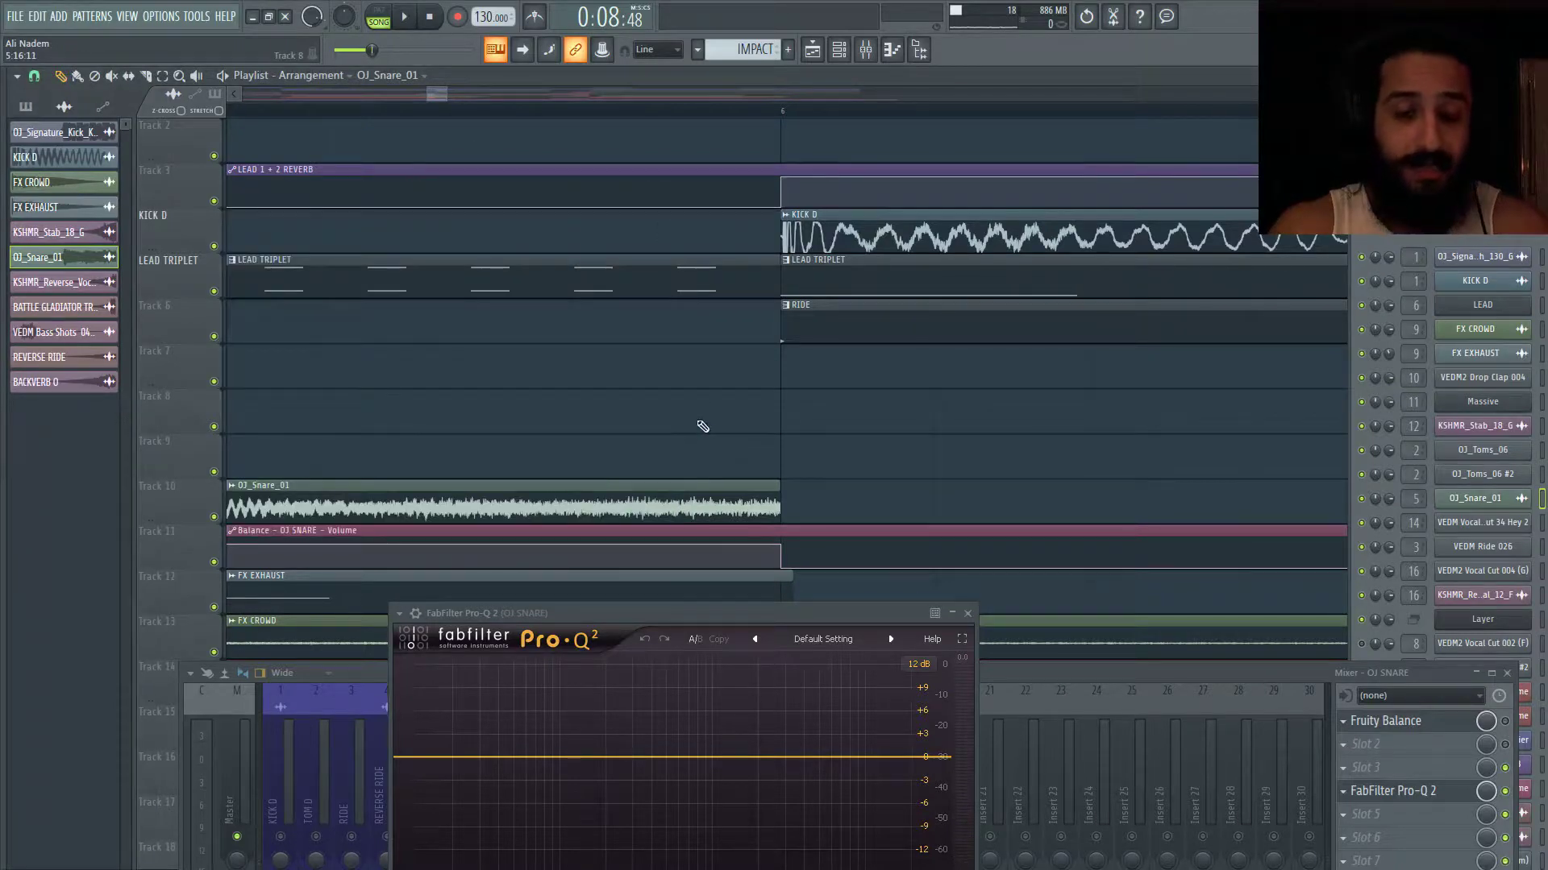
# Shorten the OJ_Snare_01 clip to 0:06:20 and try the Transient, Smooth and Generic declicking modes on its ending.
pyautogui.keyDown('ctrl'); pyautogui.scroll(-3, 685, 426); pyautogui.keyUp('ctrl')
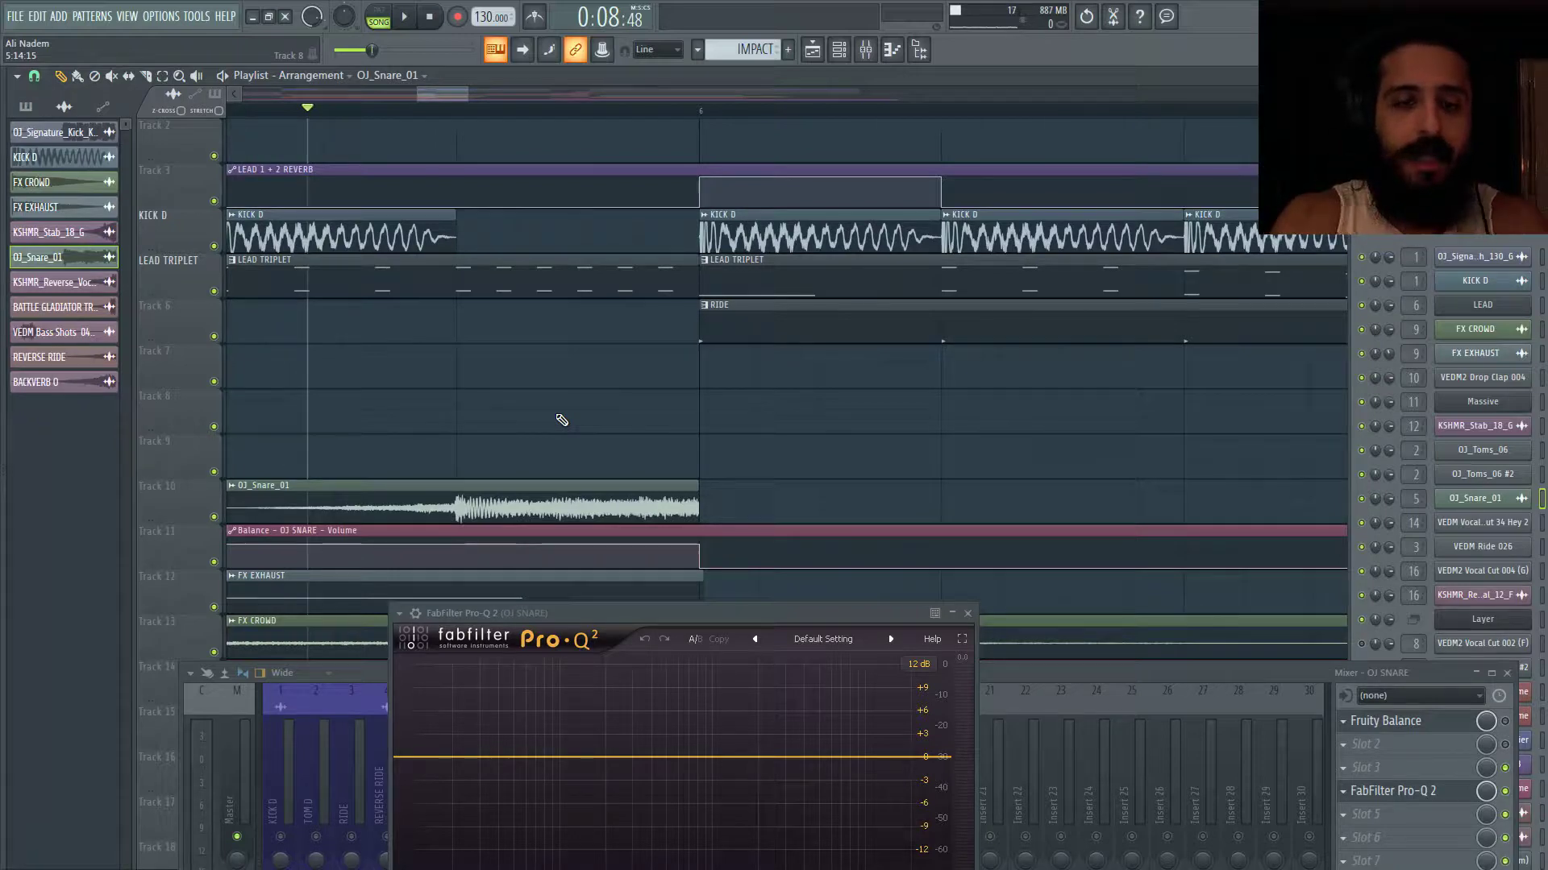
pyautogui.doubleClick(600, 485)
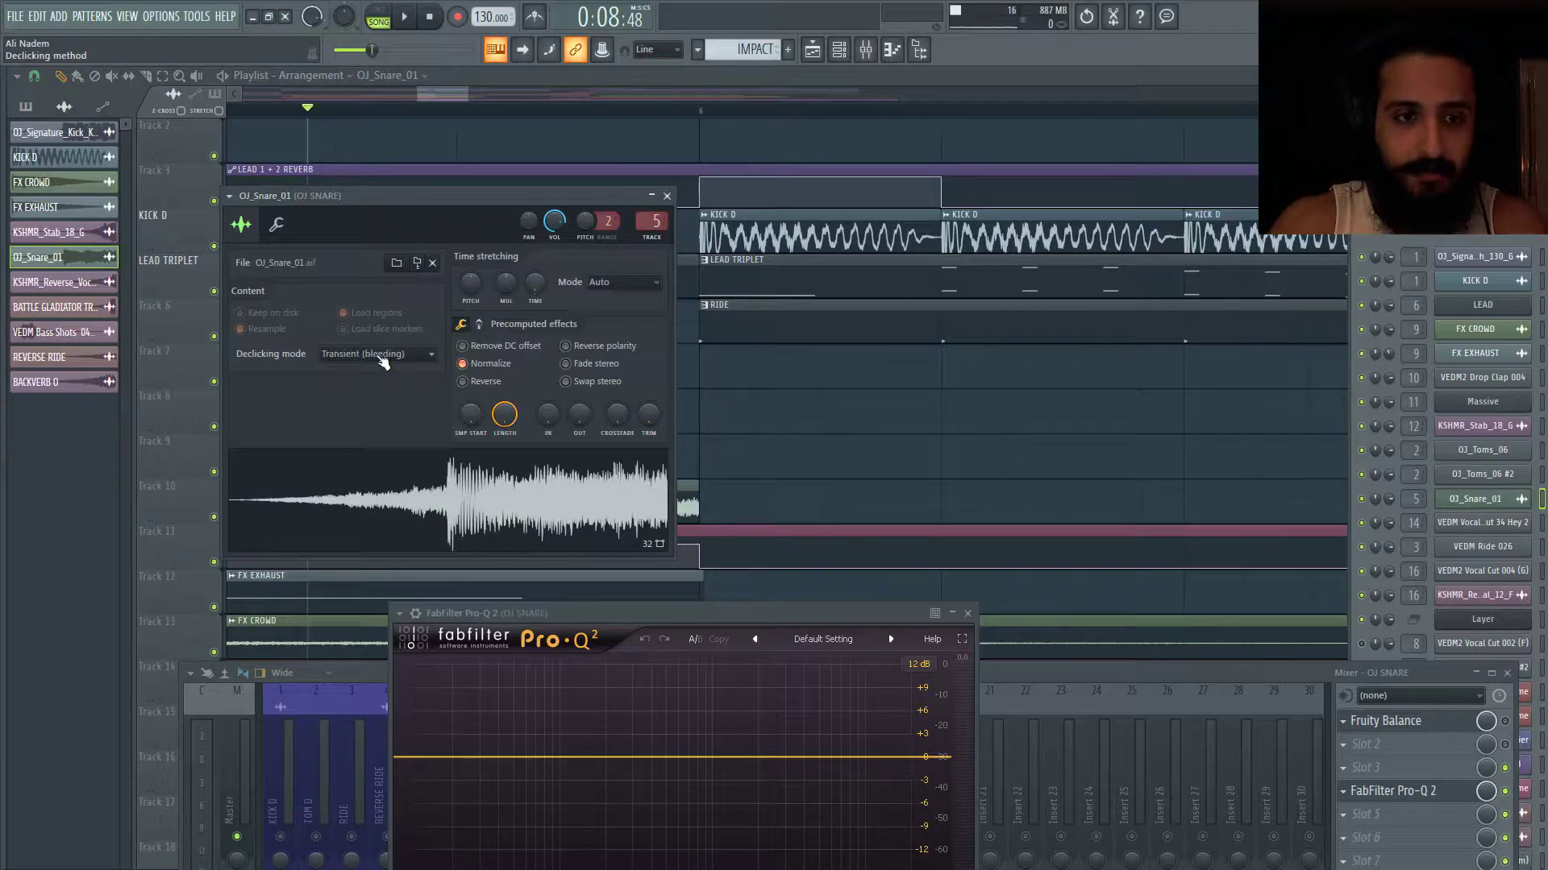
pyautogui.moveTo(695, 499); pyautogui.dragTo(623, 493)
pyautogui.doubleClick(623, 492)
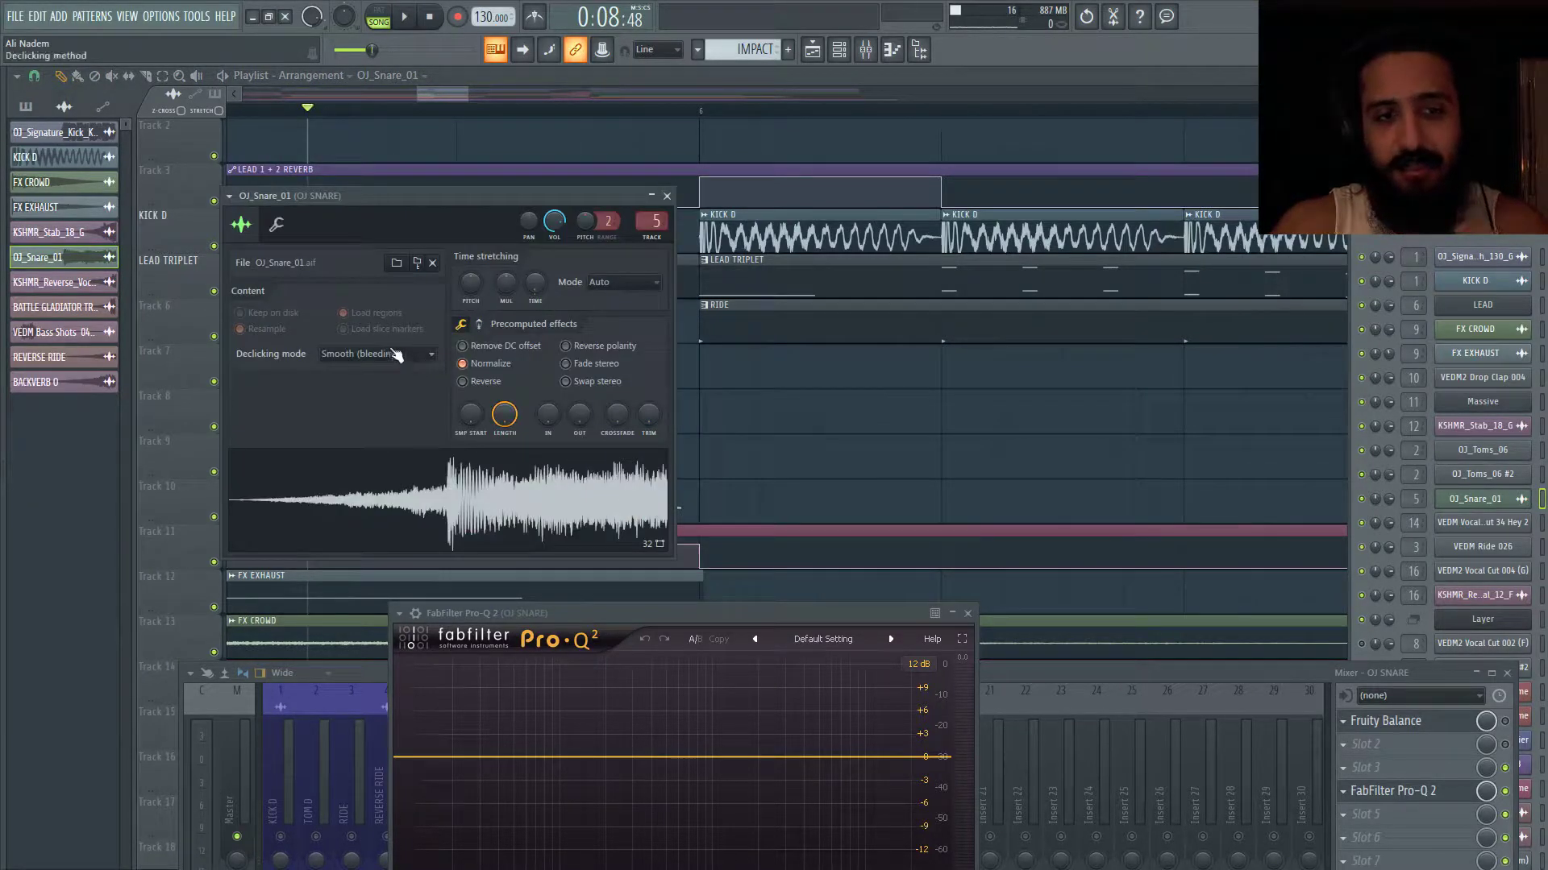
pyautogui.moveTo(443, 208); pyautogui.dragTo(1028, 161)
pyautogui.scroll(3, 979, 304)
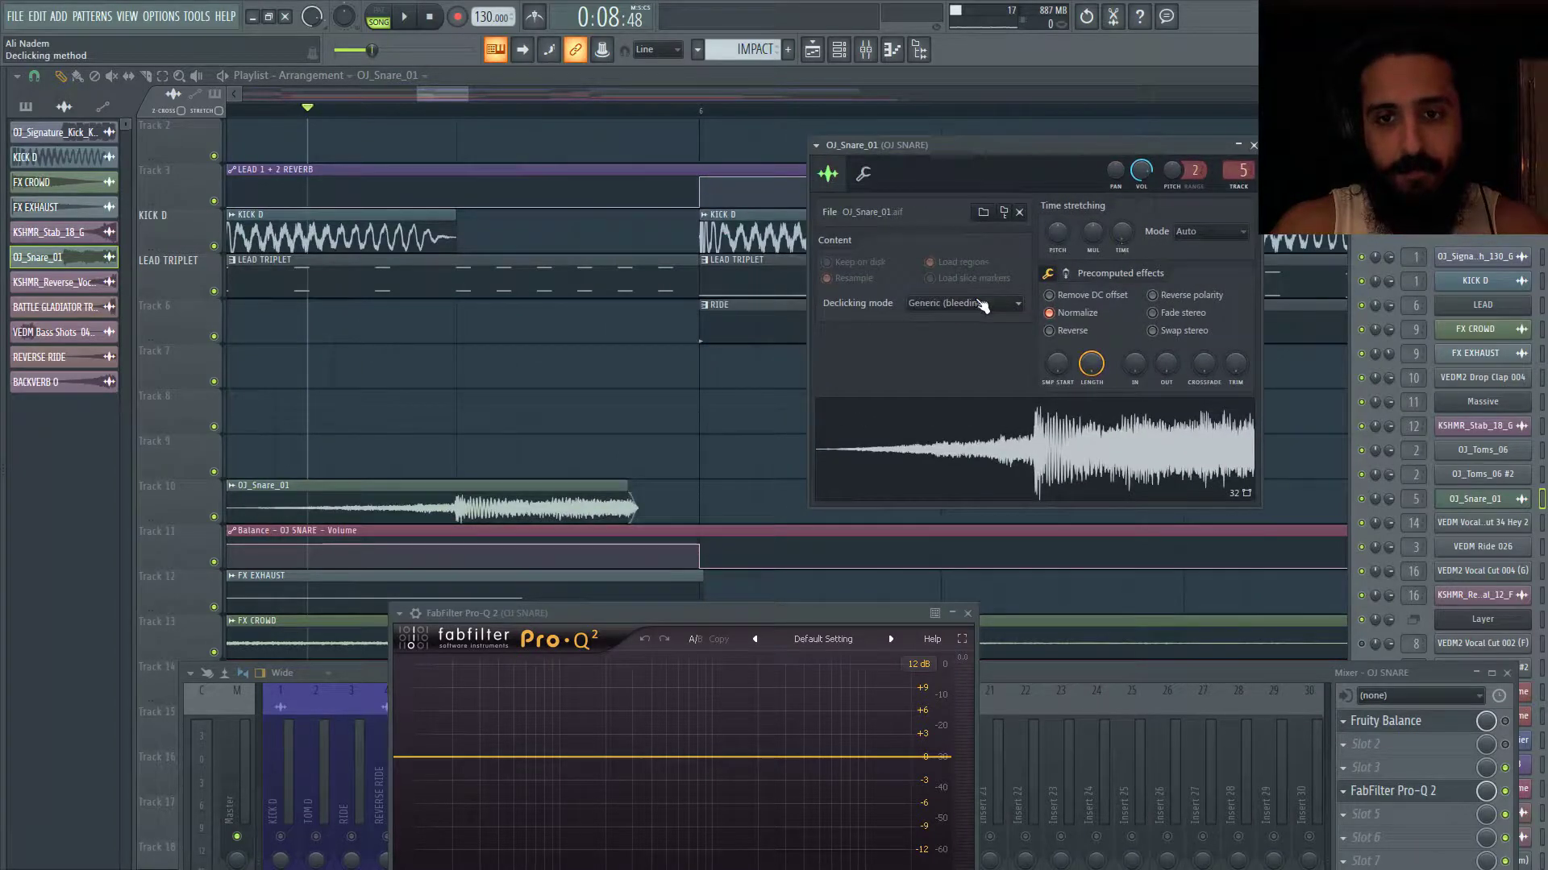
pyautogui.scroll(-2, 979, 305)
# Trim the OJ_Snare_01 clip's start to 5:10:03 and try the Smooth (bleeding) and Out only (no bleeding) declicking modes.
pyautogui.doubleClick(459, 513)
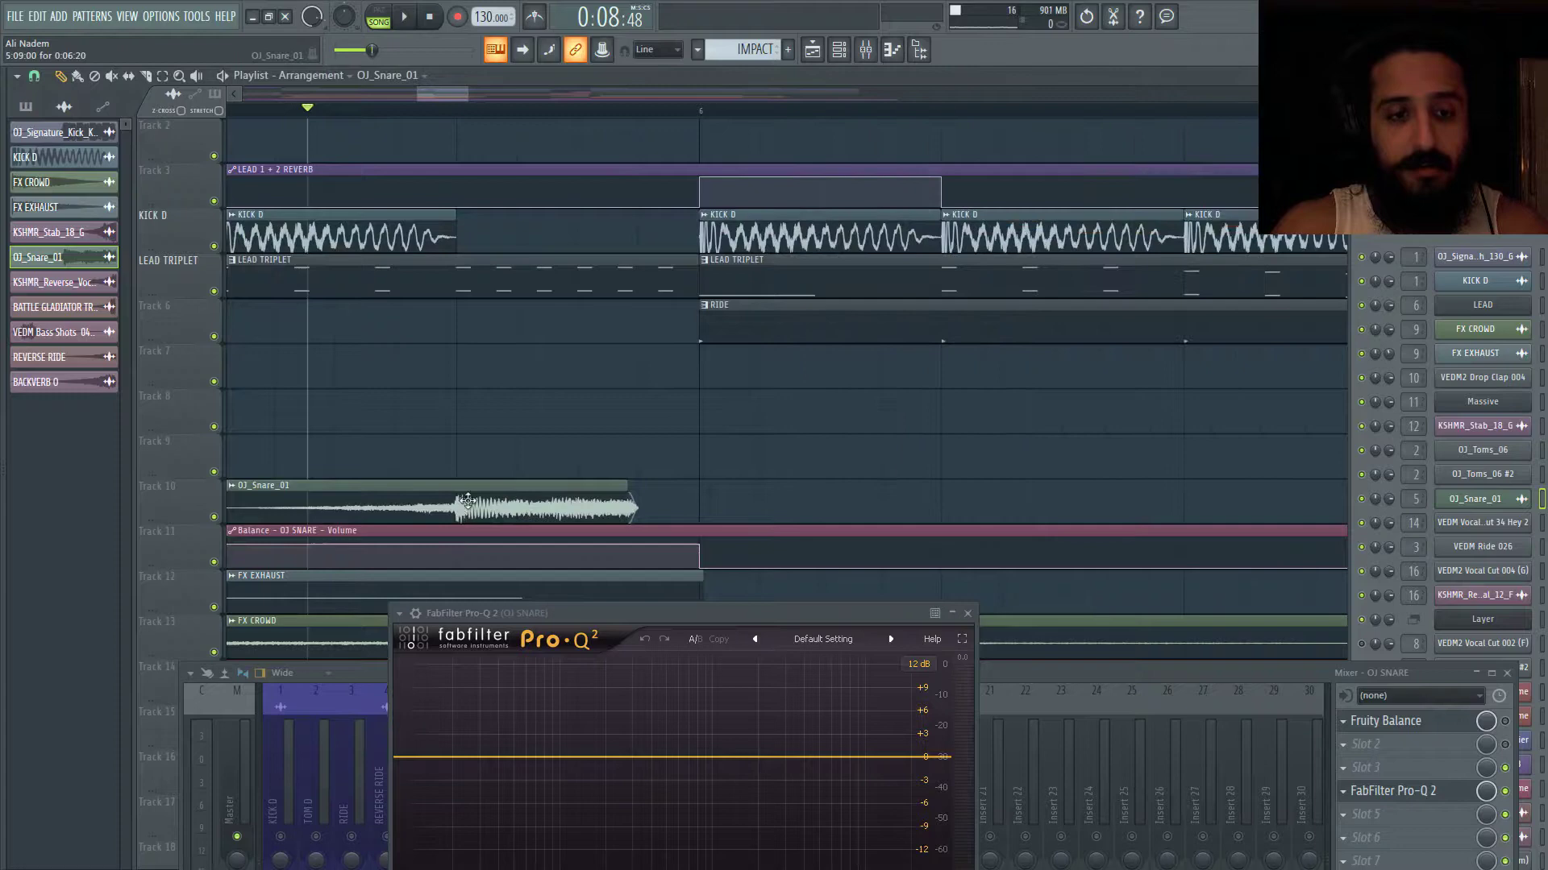
pyautogui.scroll(-2, 457, 511)
pyautogui.moveTo(338, 500); pyautogui.dragTo(375, 500)
pyautogui.doubleClick(468, 510)
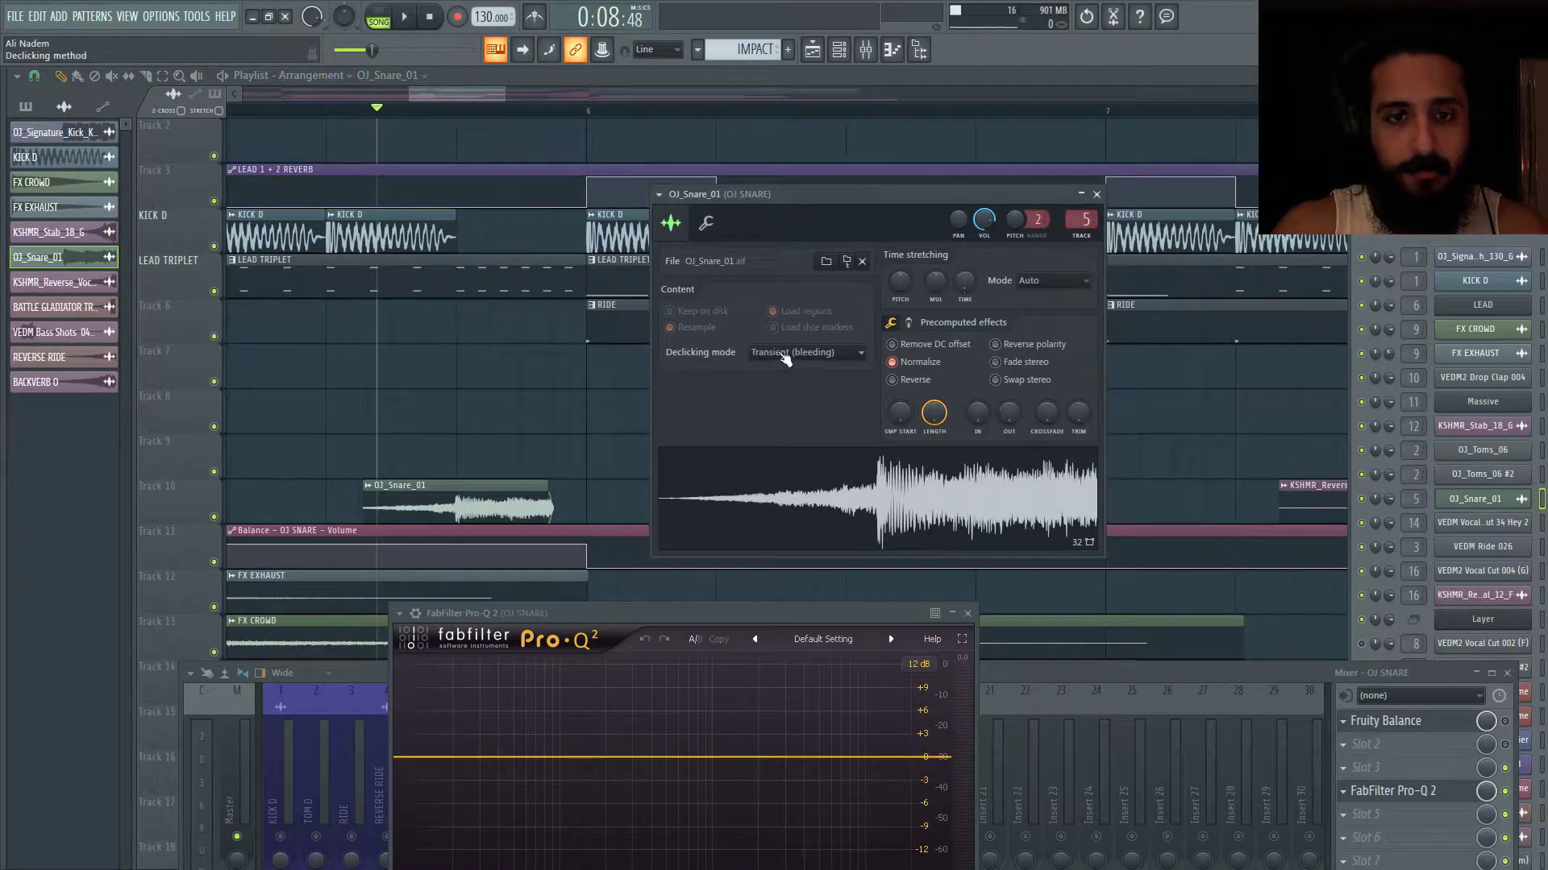
pyautogui.scroll(-4, 786, 359)
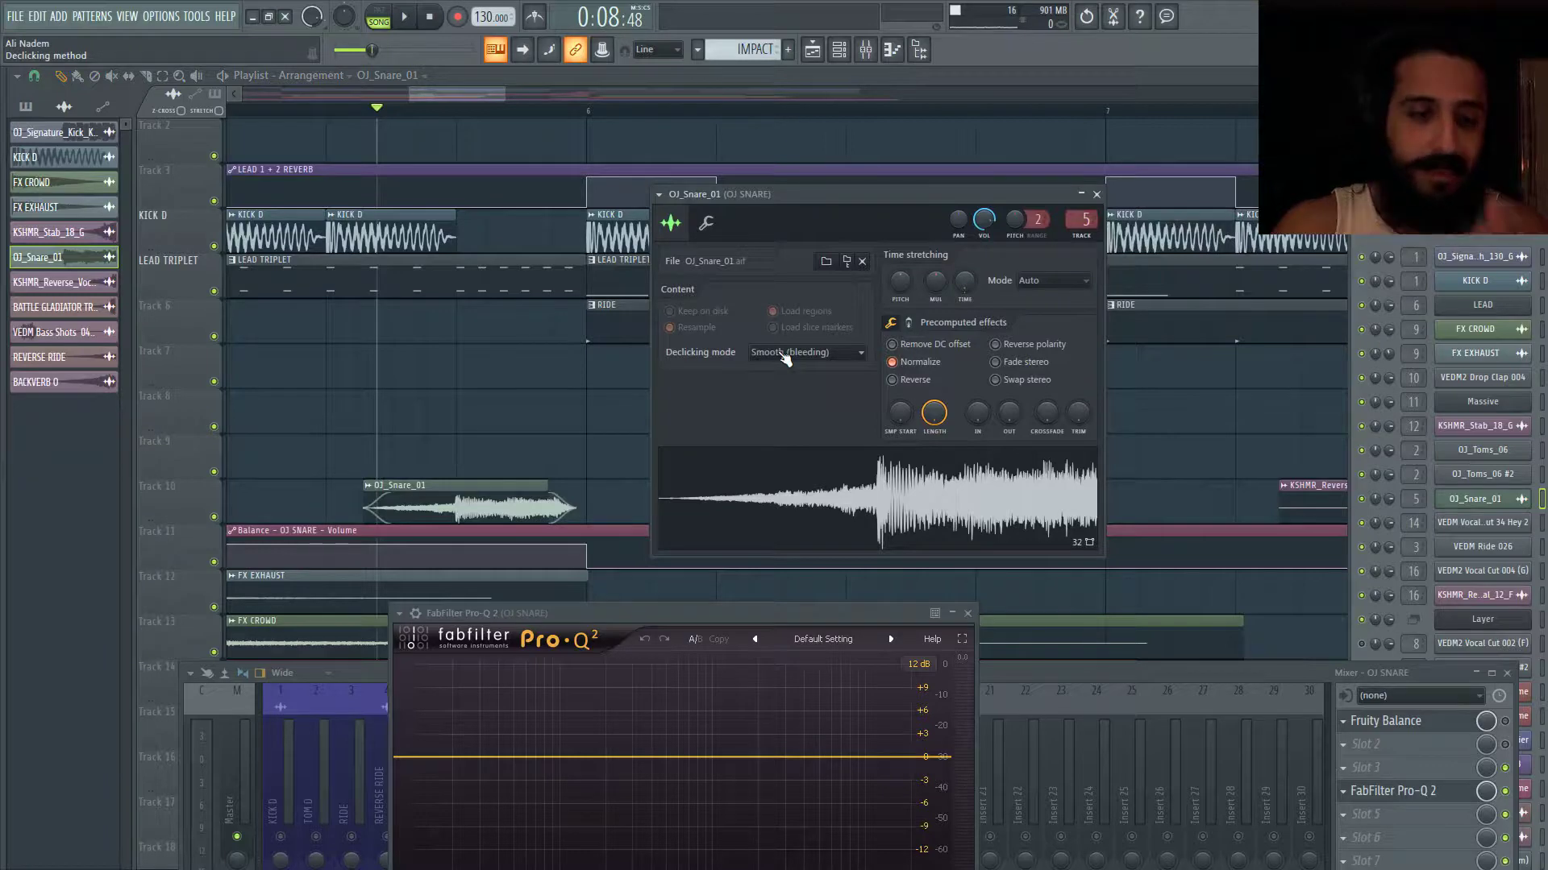
pyautogui.click(786, 359)
pyautogui.click(785, 369)
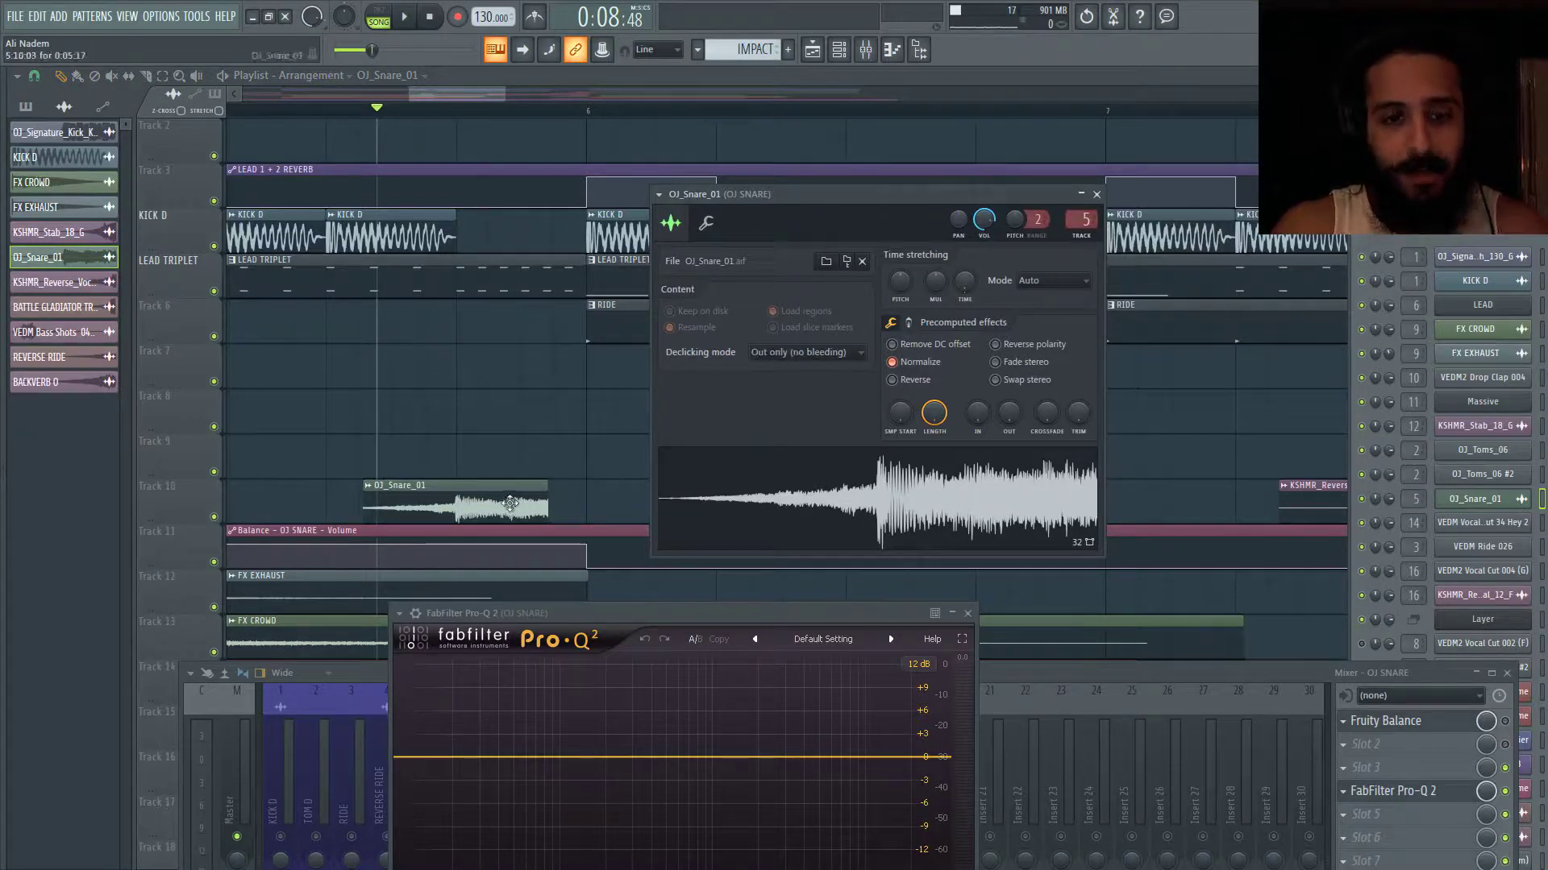
# Undo the last trims of the OJ_Snare_01 clip.
pyautogui.hotkey('ctrl', 'z')
pyautogui.hotkey('ctrl', 'z')
pyautogui.hotkey('ctrl', 'z')
pyautogui.hotkey('ctrl', 'z')
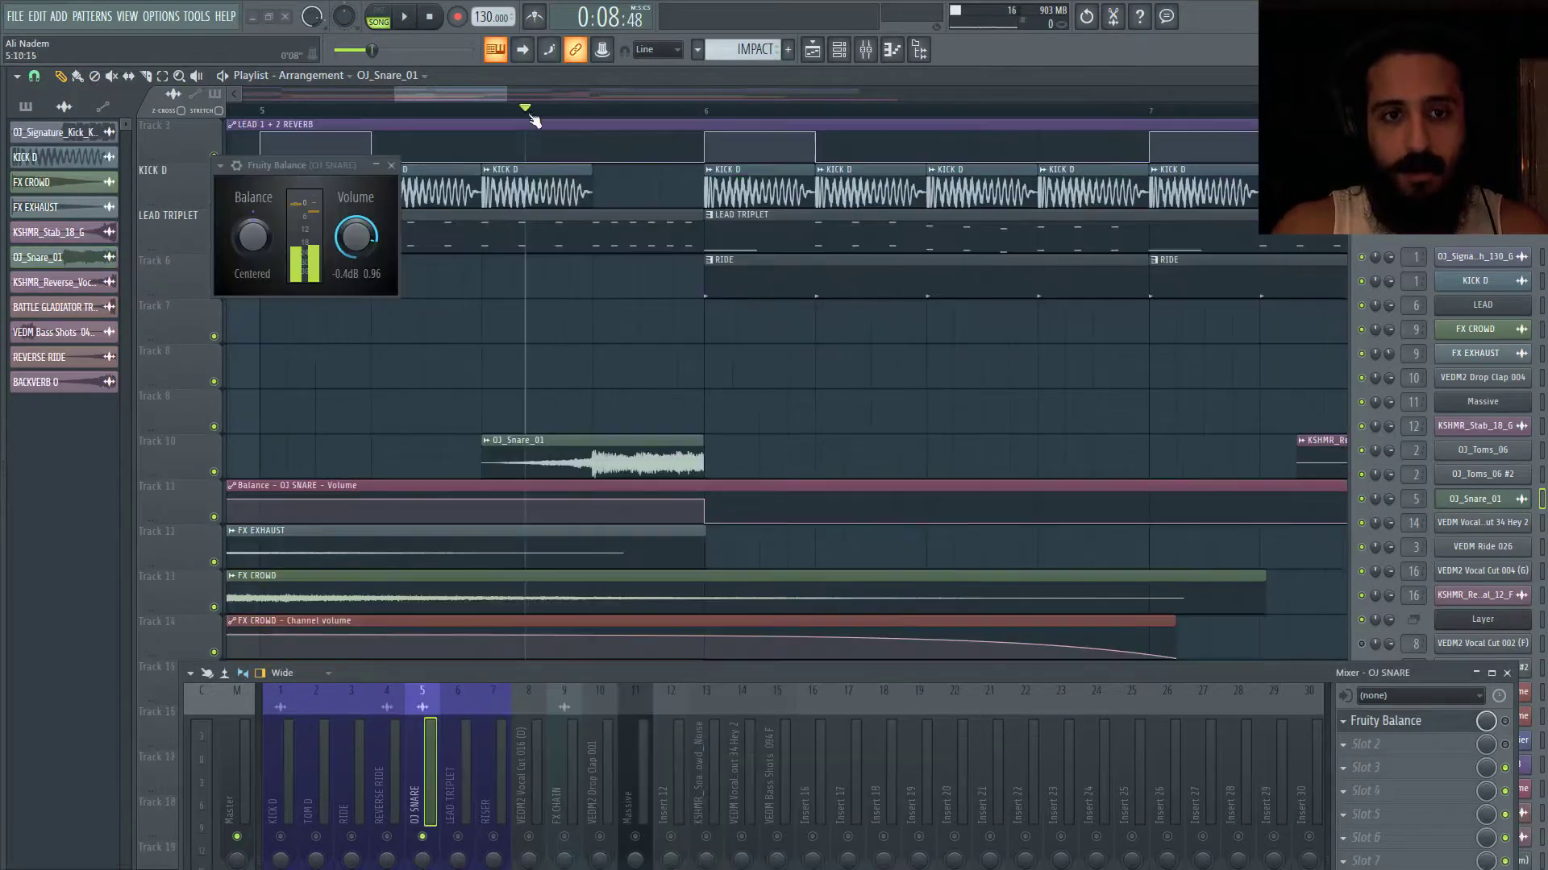
# View the Fruity Balance effect on the OJ SNARE mixer track and examine its volume automation at bar 6.
pyautogui.moveTo(1124, 668); pyautogui.dragTo(781, 584)
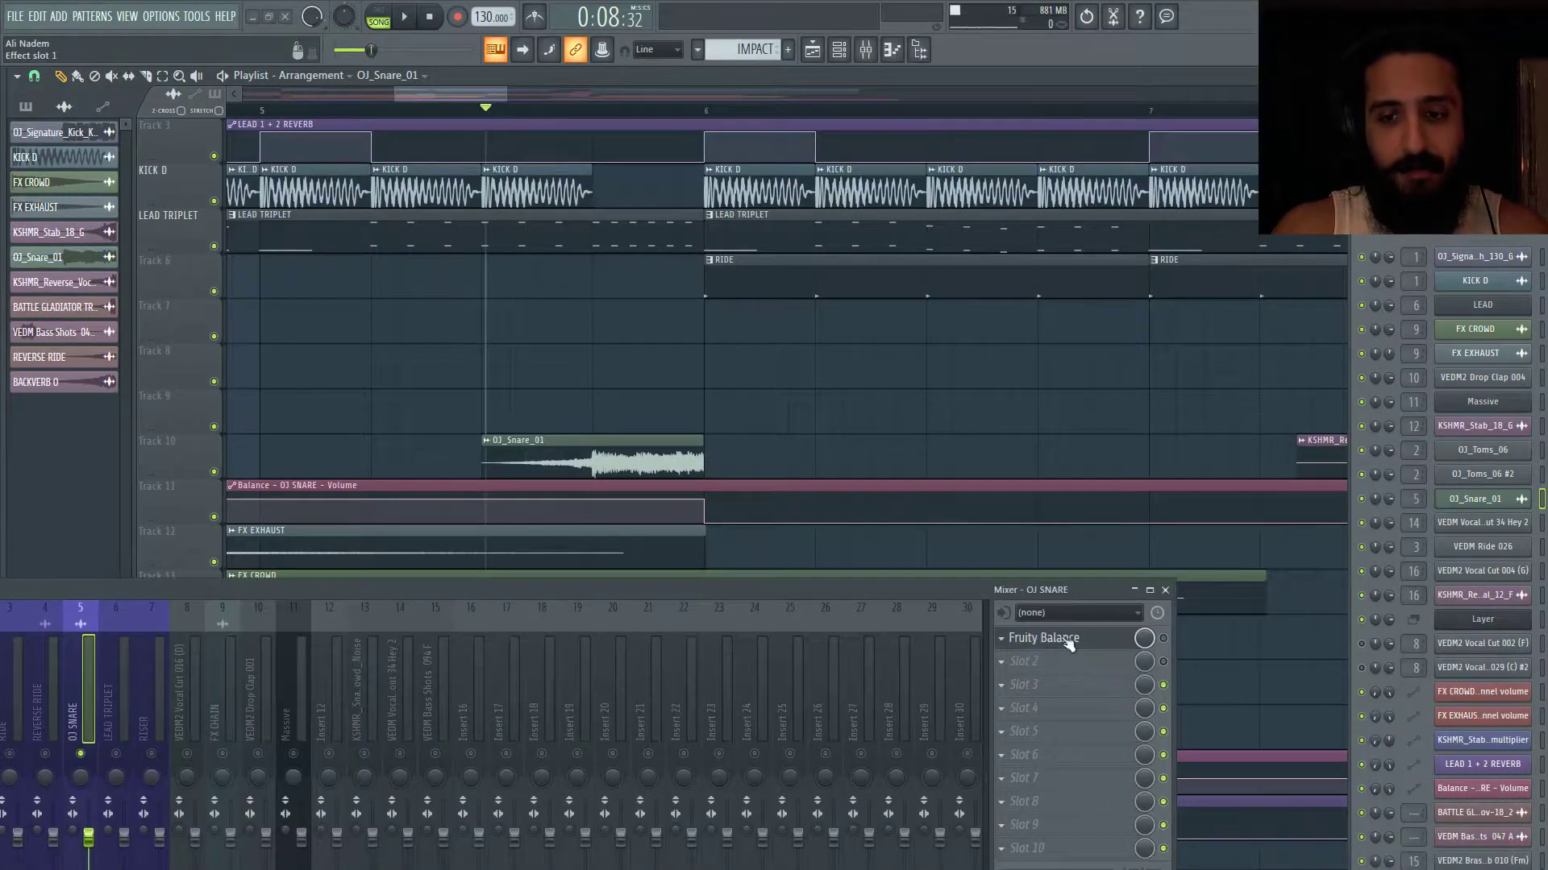
pyautogui.click(1090, 640)
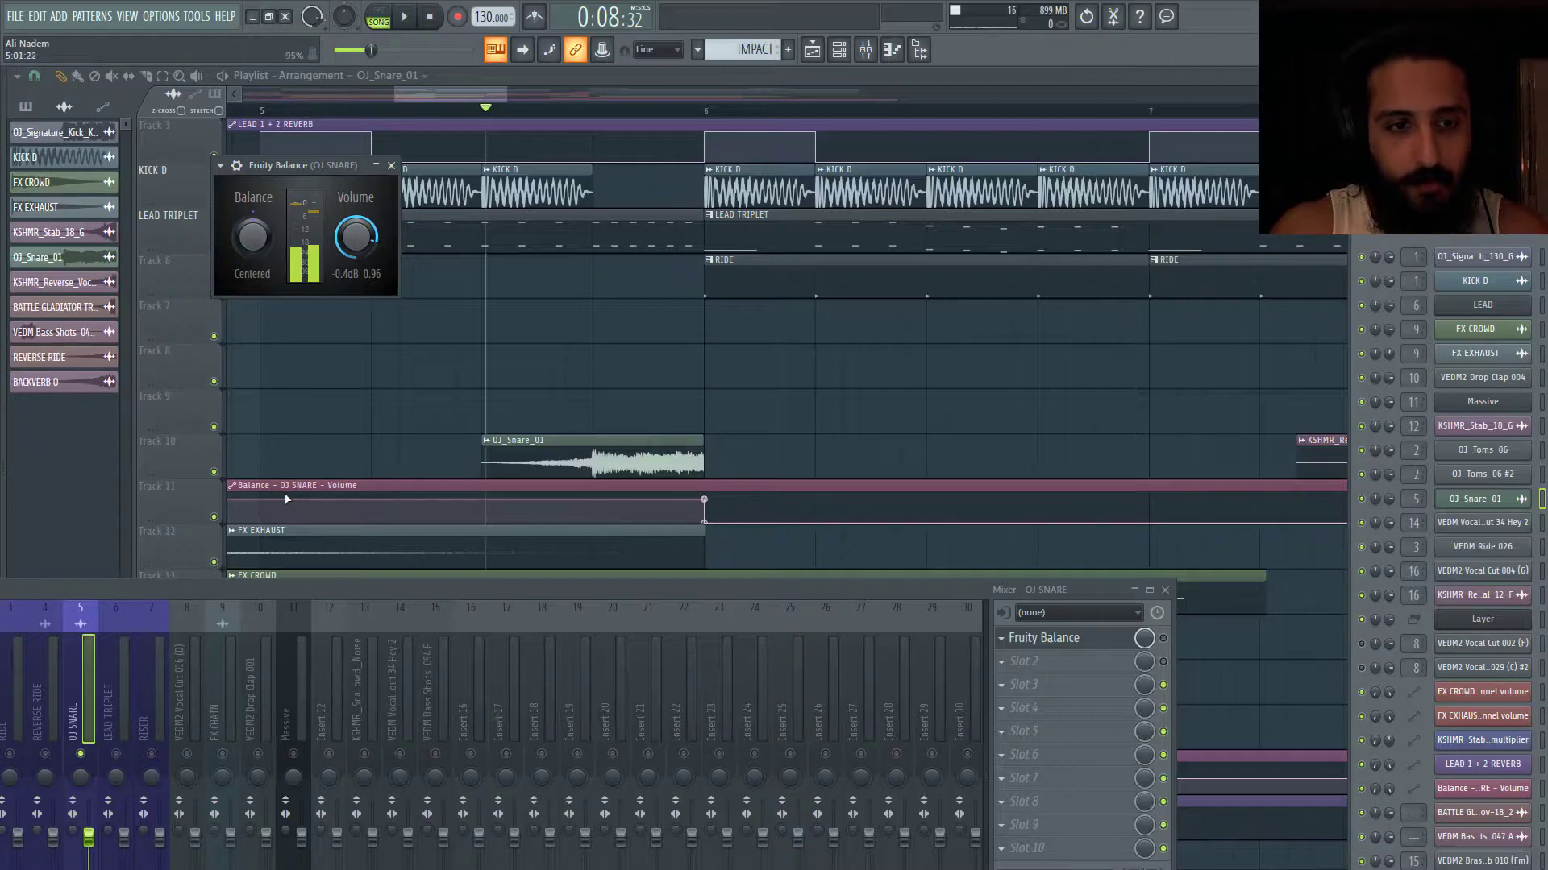
pyautogui.scroll(3, 635, 442)
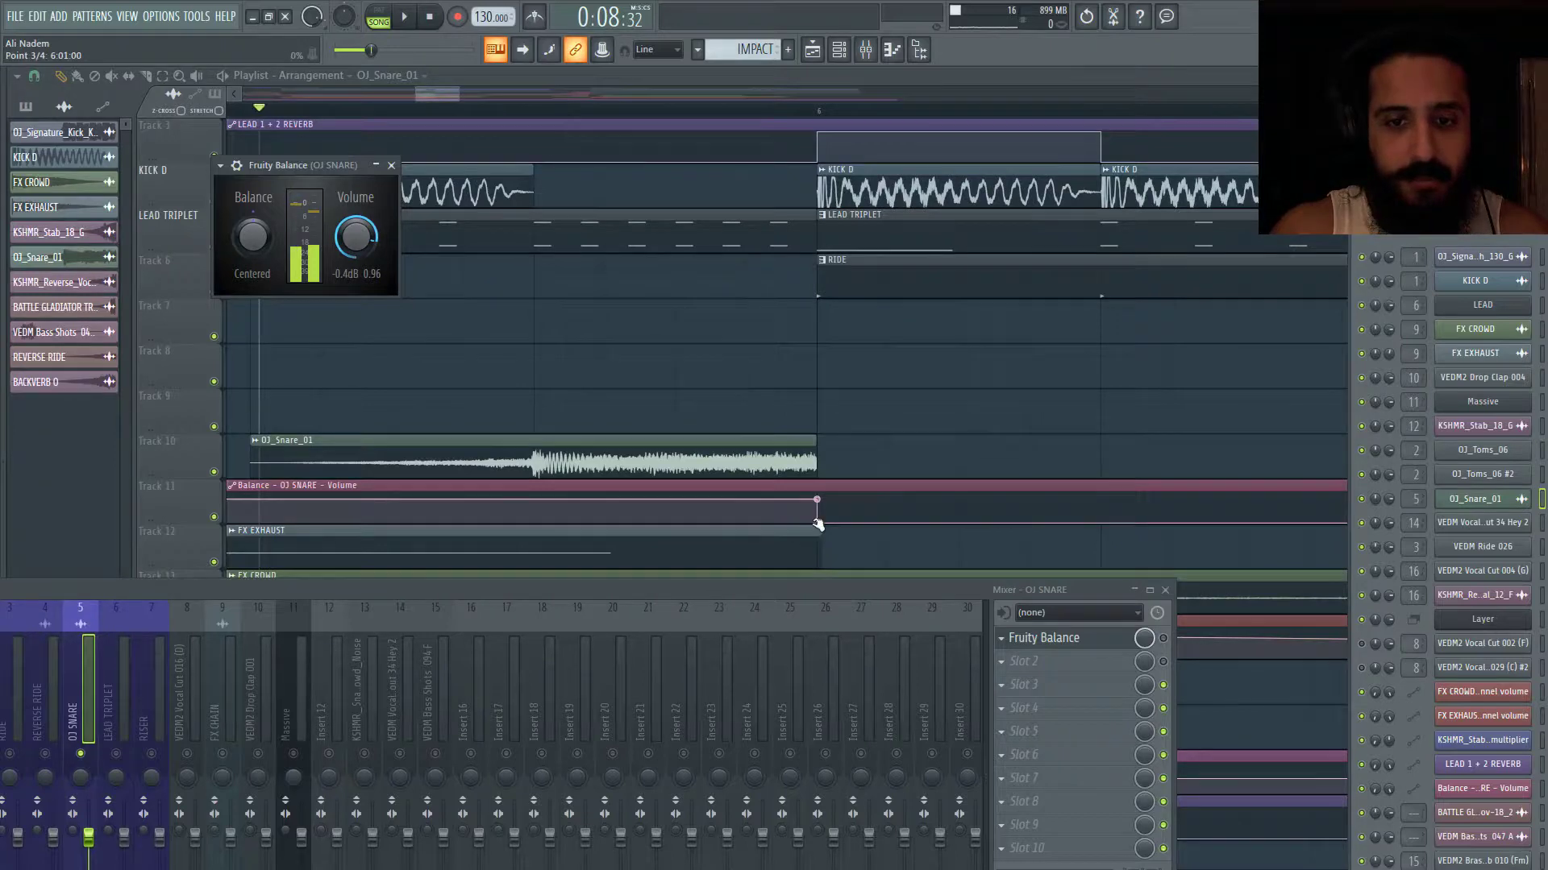
pyautogui.scroll(-2, 600, 328)
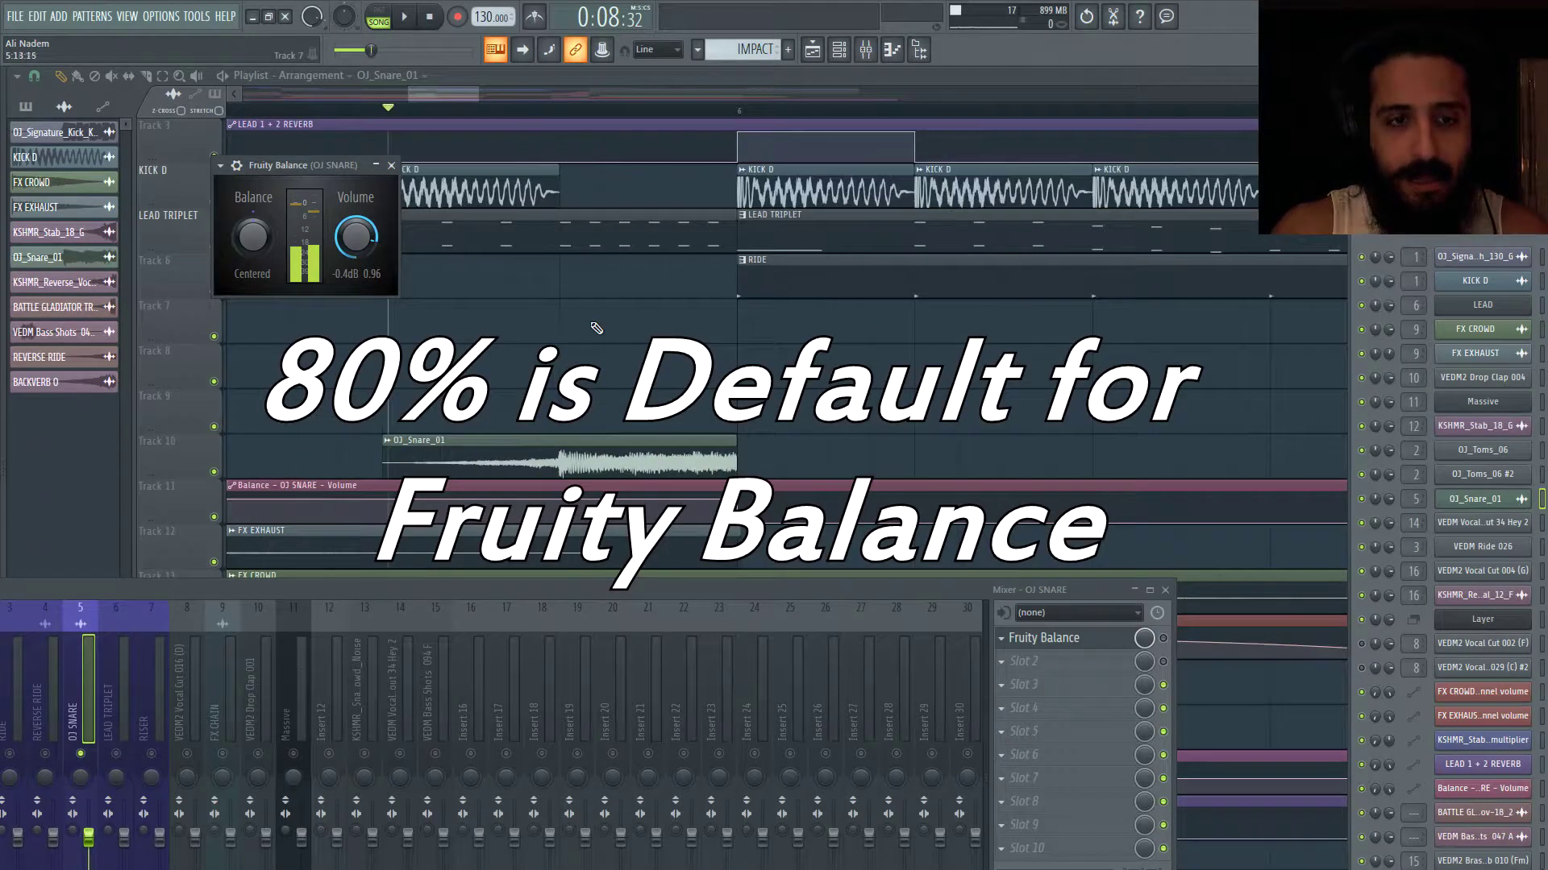
# Play the arrangement from bar 5 step 9 with Fruity Balance bypassed on the OJ SNARE mixer track.
pyautogui.click(379, 109)
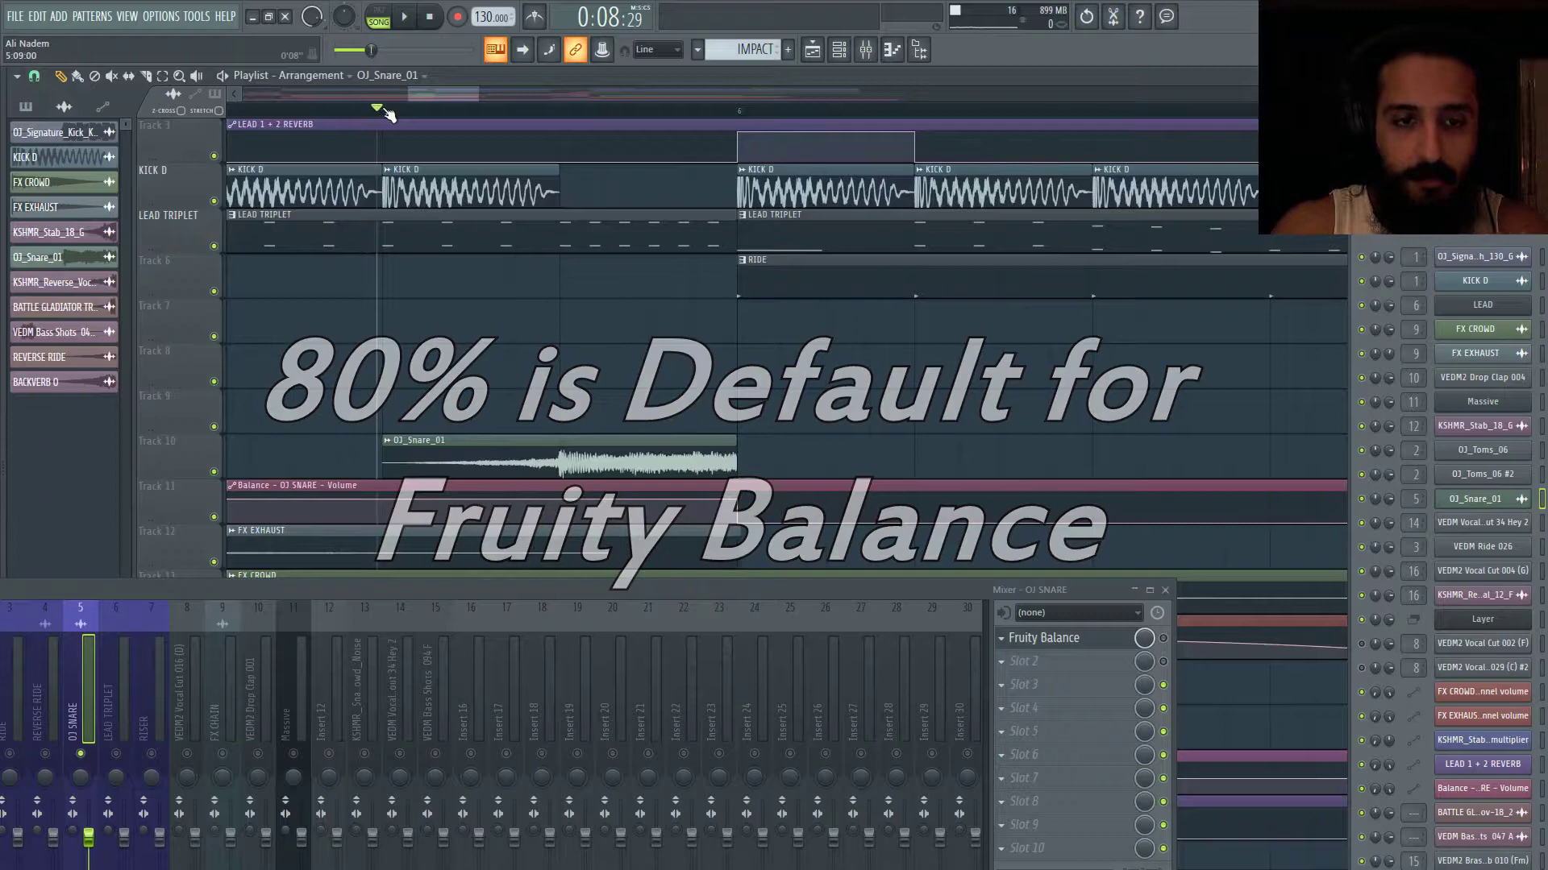
pyautogui.press('space')
pyautogui.press('space')
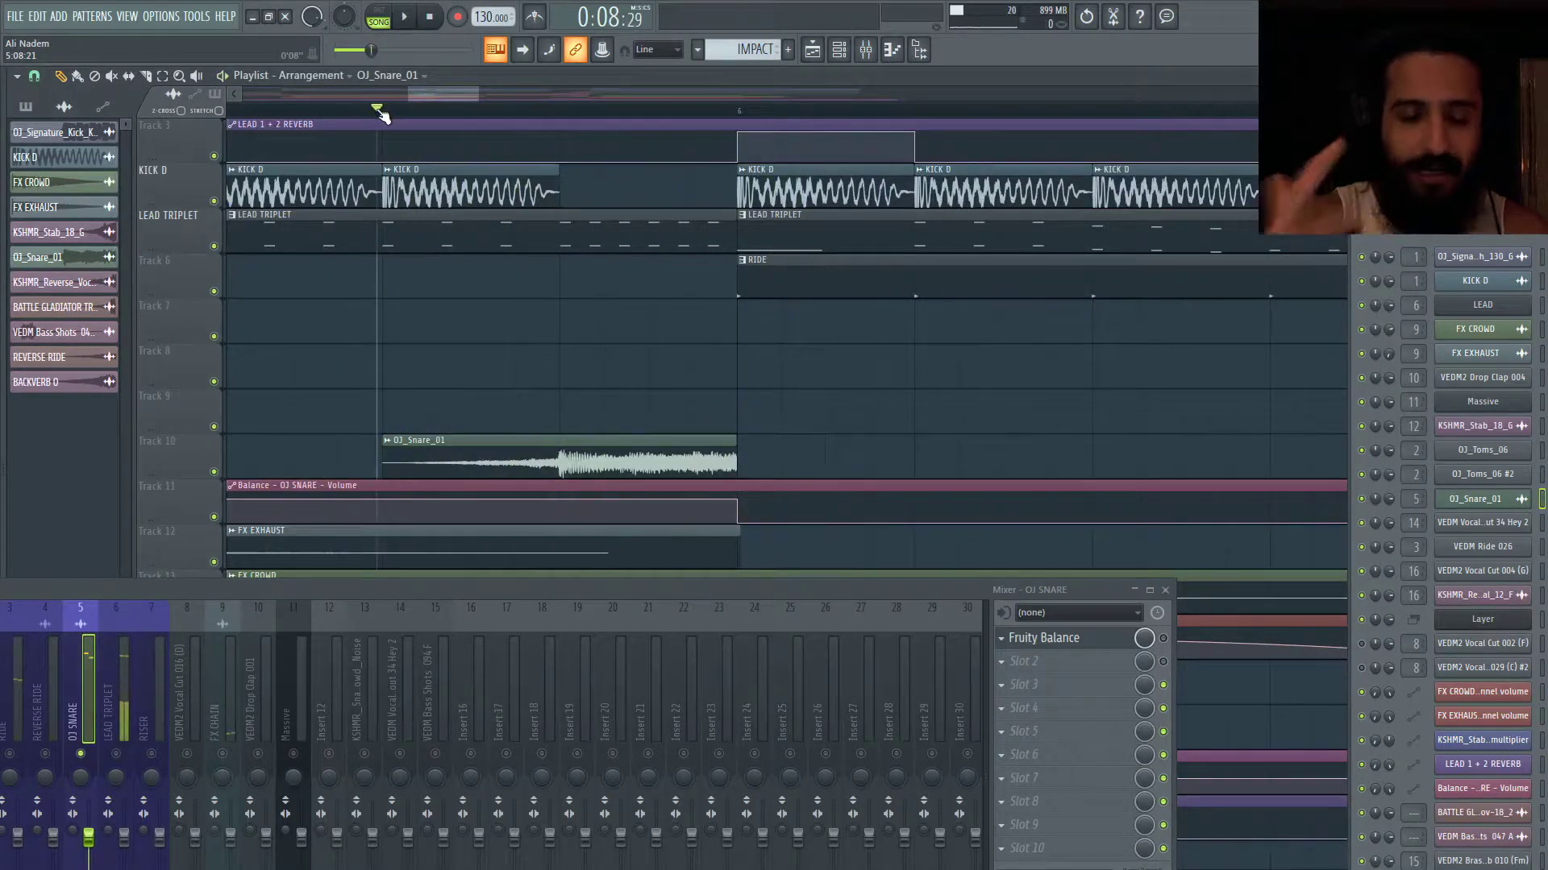
# Enable Fruity Balance on the OJ SNARE mixer track and replay the passage from bar 5 step 9 for comparison.
pyautogui.press('space')
pyautogui.press('space')
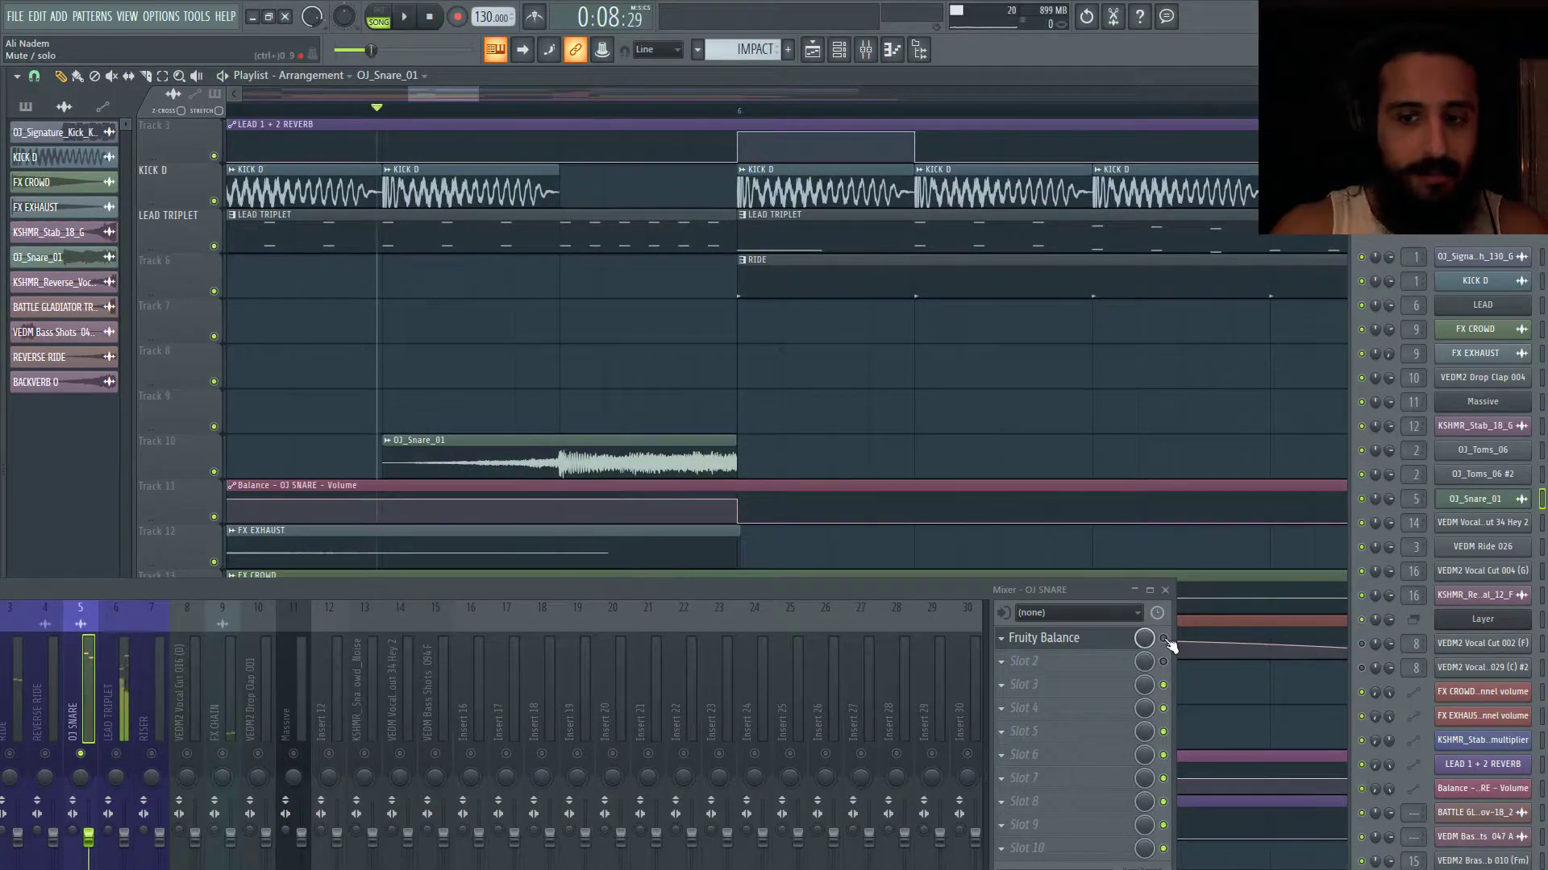
pyautogui.press('space')
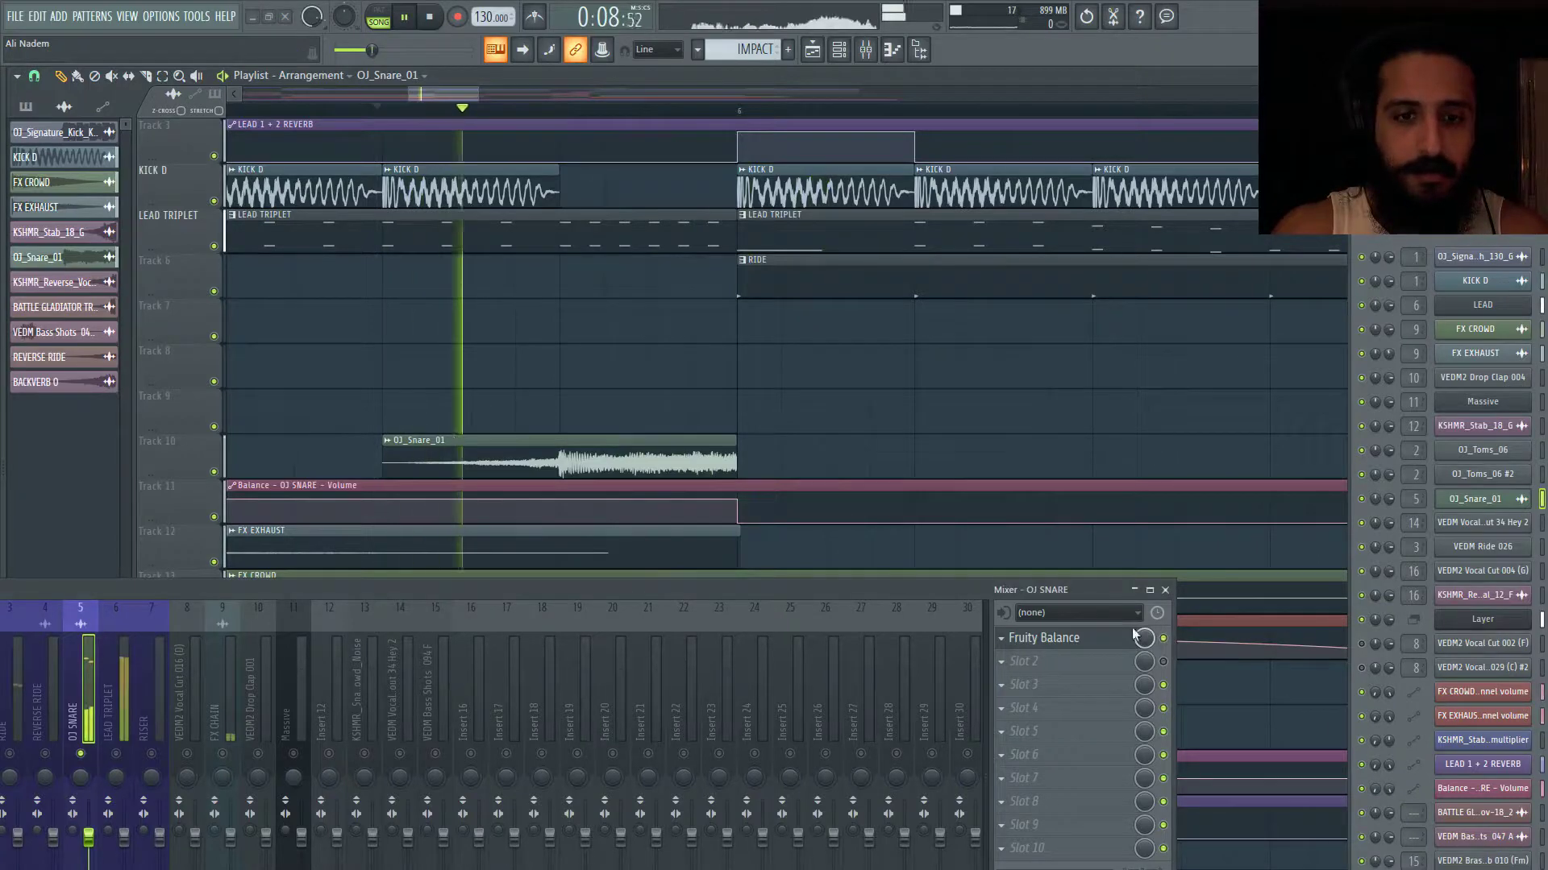
pyautogui.press('space')
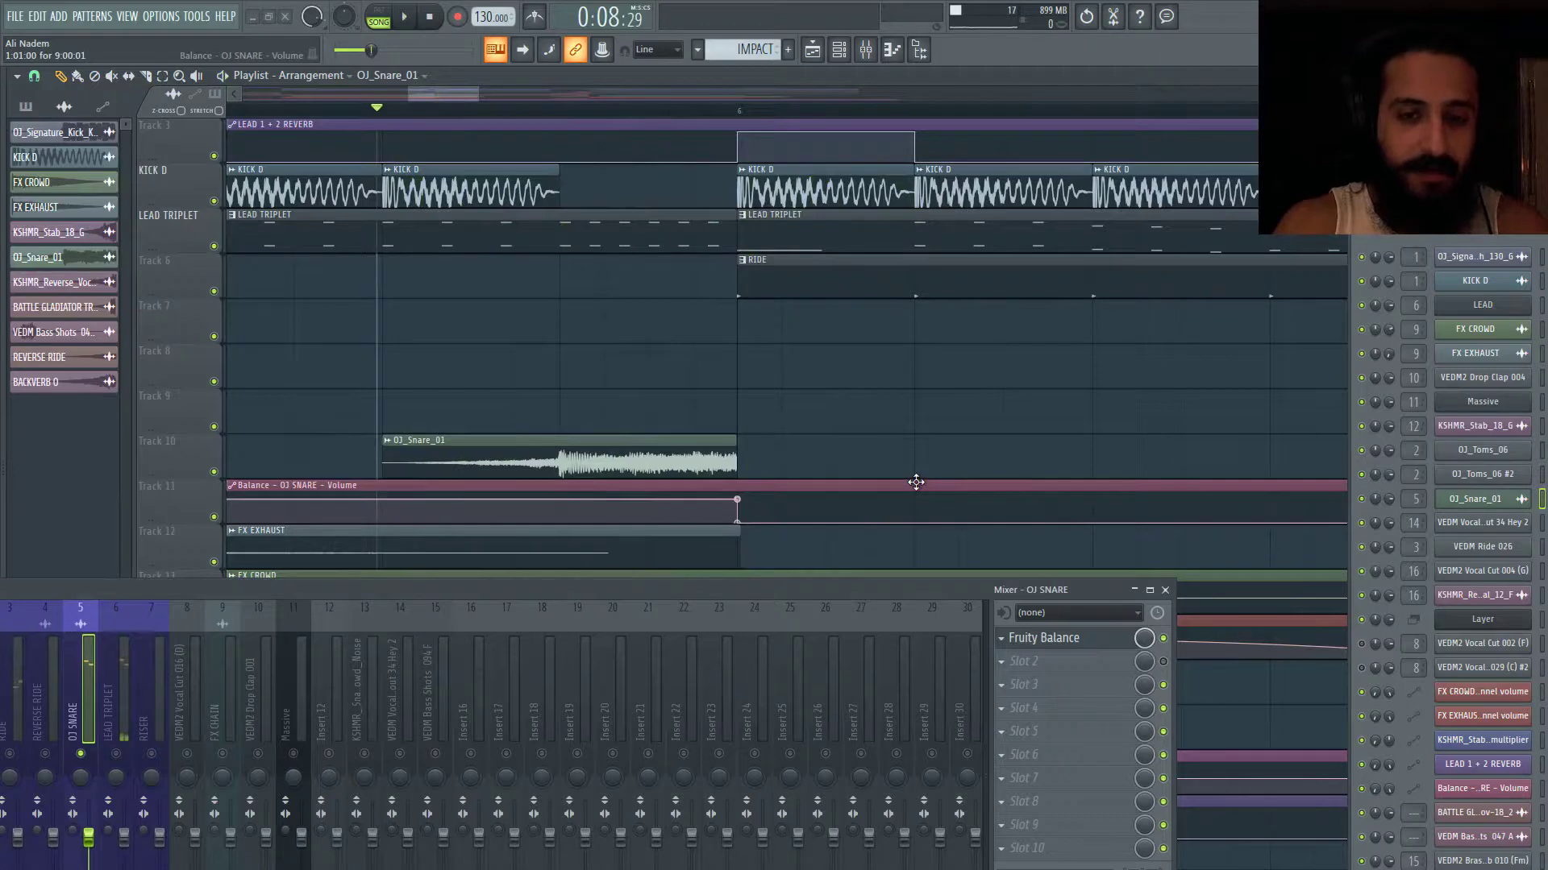
pyautogui.press('space')
pyautogui.press('space')
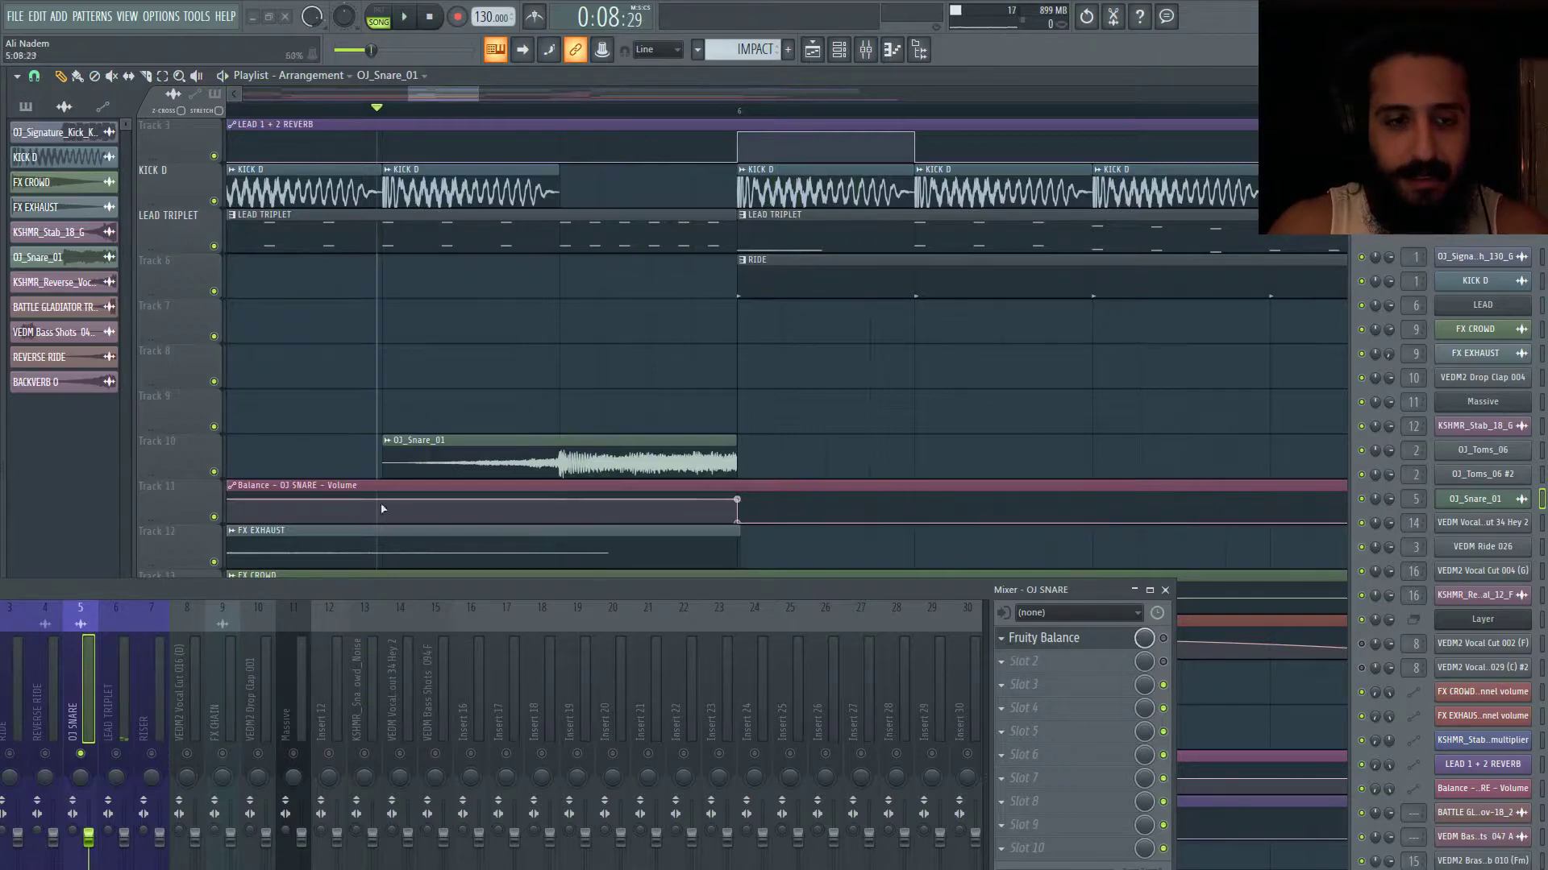
# Insert a playlist track above the Balance - OJ SNARE volume automation and load Fruity Balance into slot 3 of the OJ SNARE mixer track.
pyautogui.rightClick(192, 493)
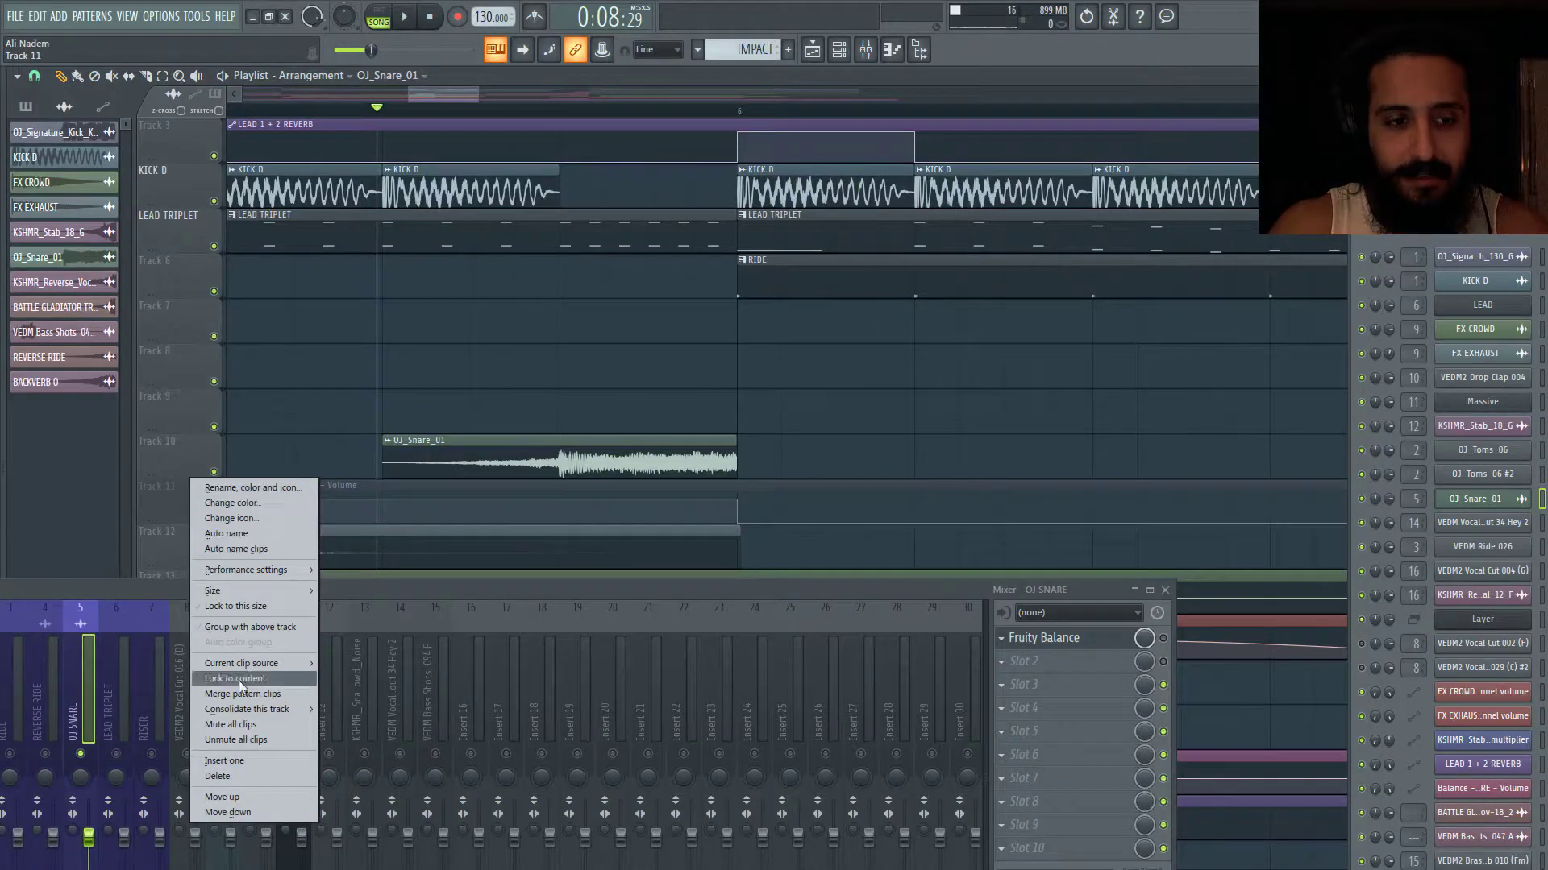
pyautogui.click(253, 761)
pyautogui.click(1001, 684)
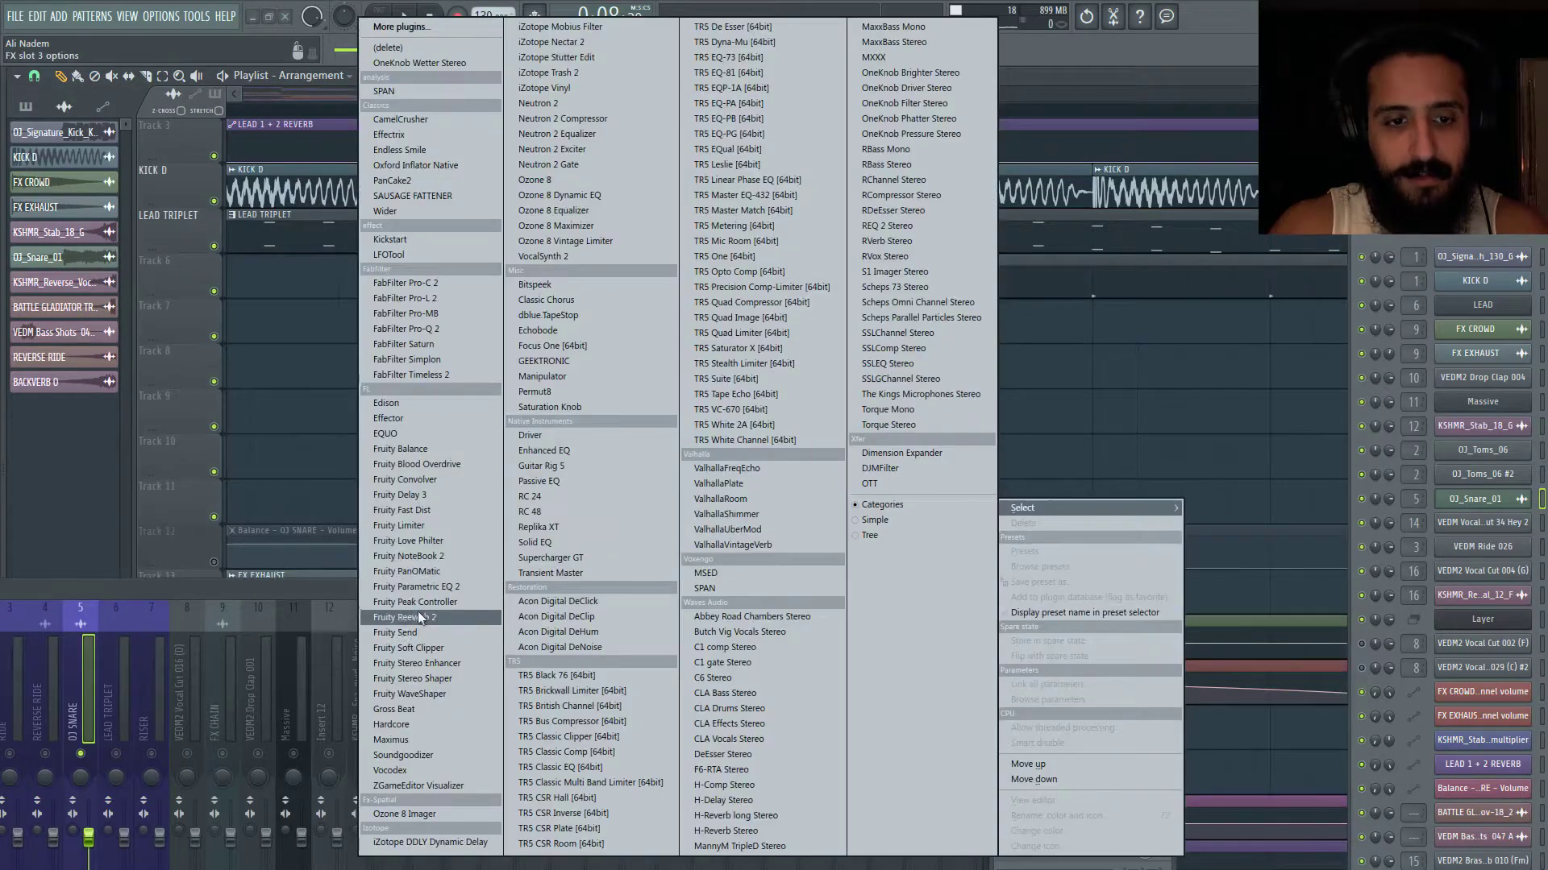
pyautogui.click(394, 453)
# Automate the slot 3 Fruity Balance volume with a clip on Track 11 that drops at bar 6 in Hold mode.
pyautogui.rightClick(282, 345)
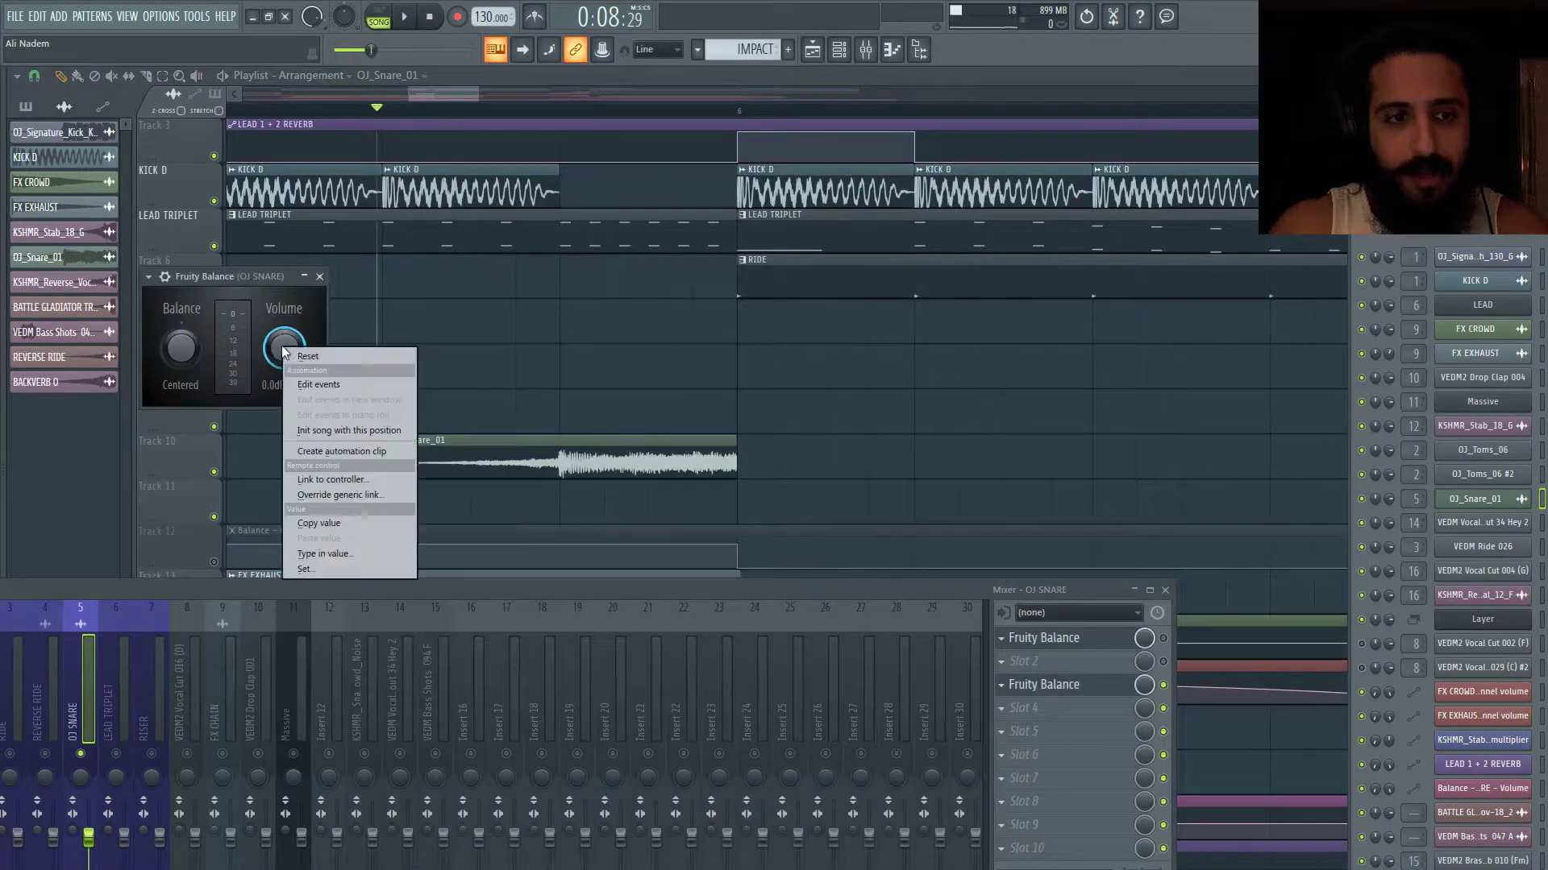
pyautogui.click(352, 450)
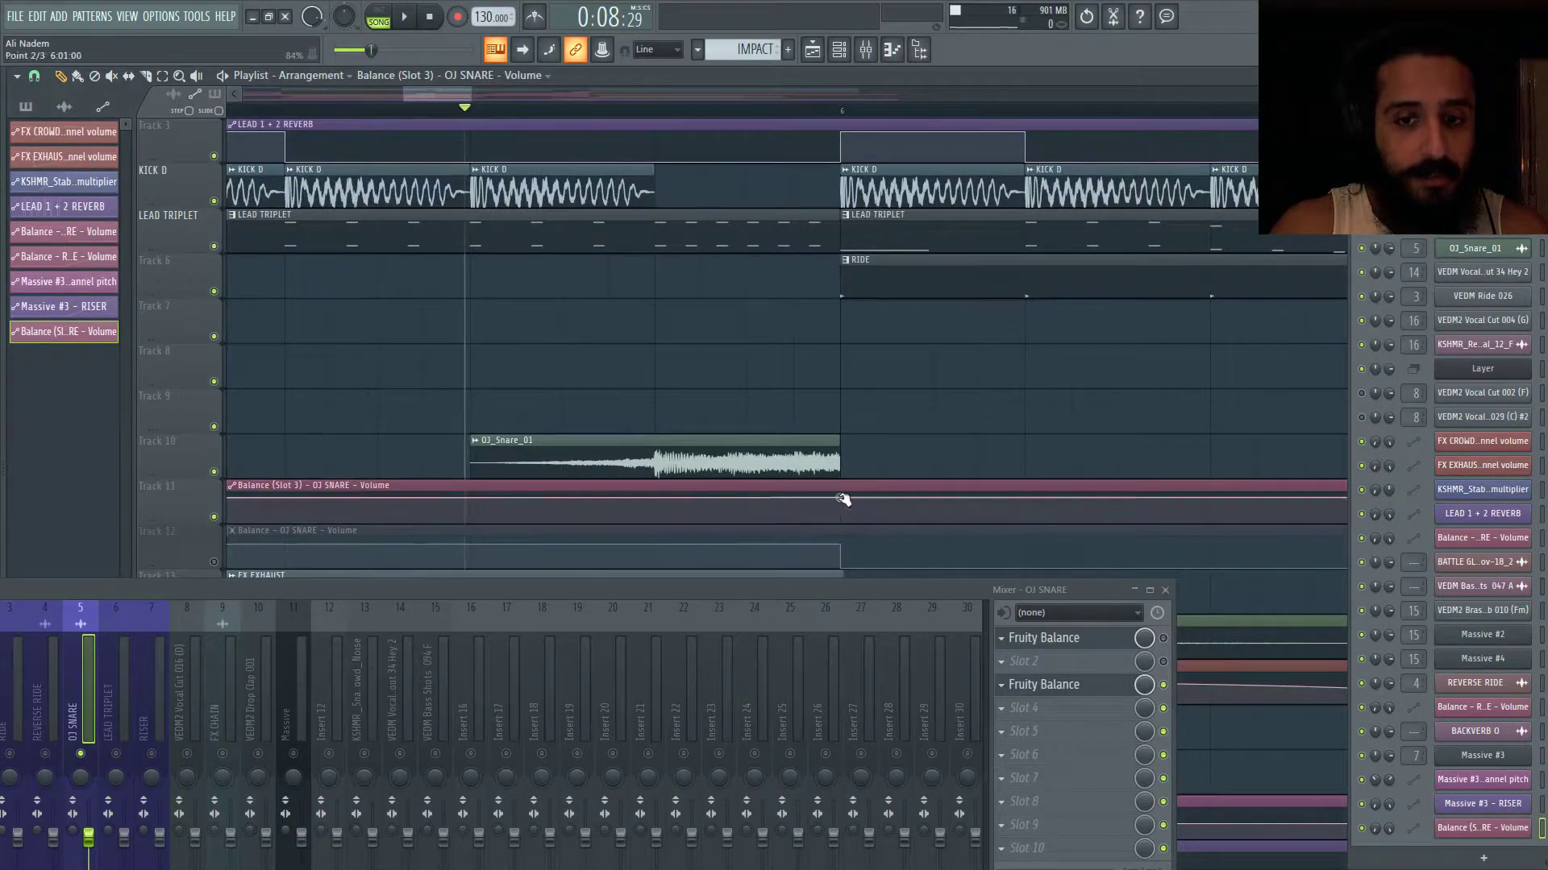
pyautogui.rightClick(843, 500)
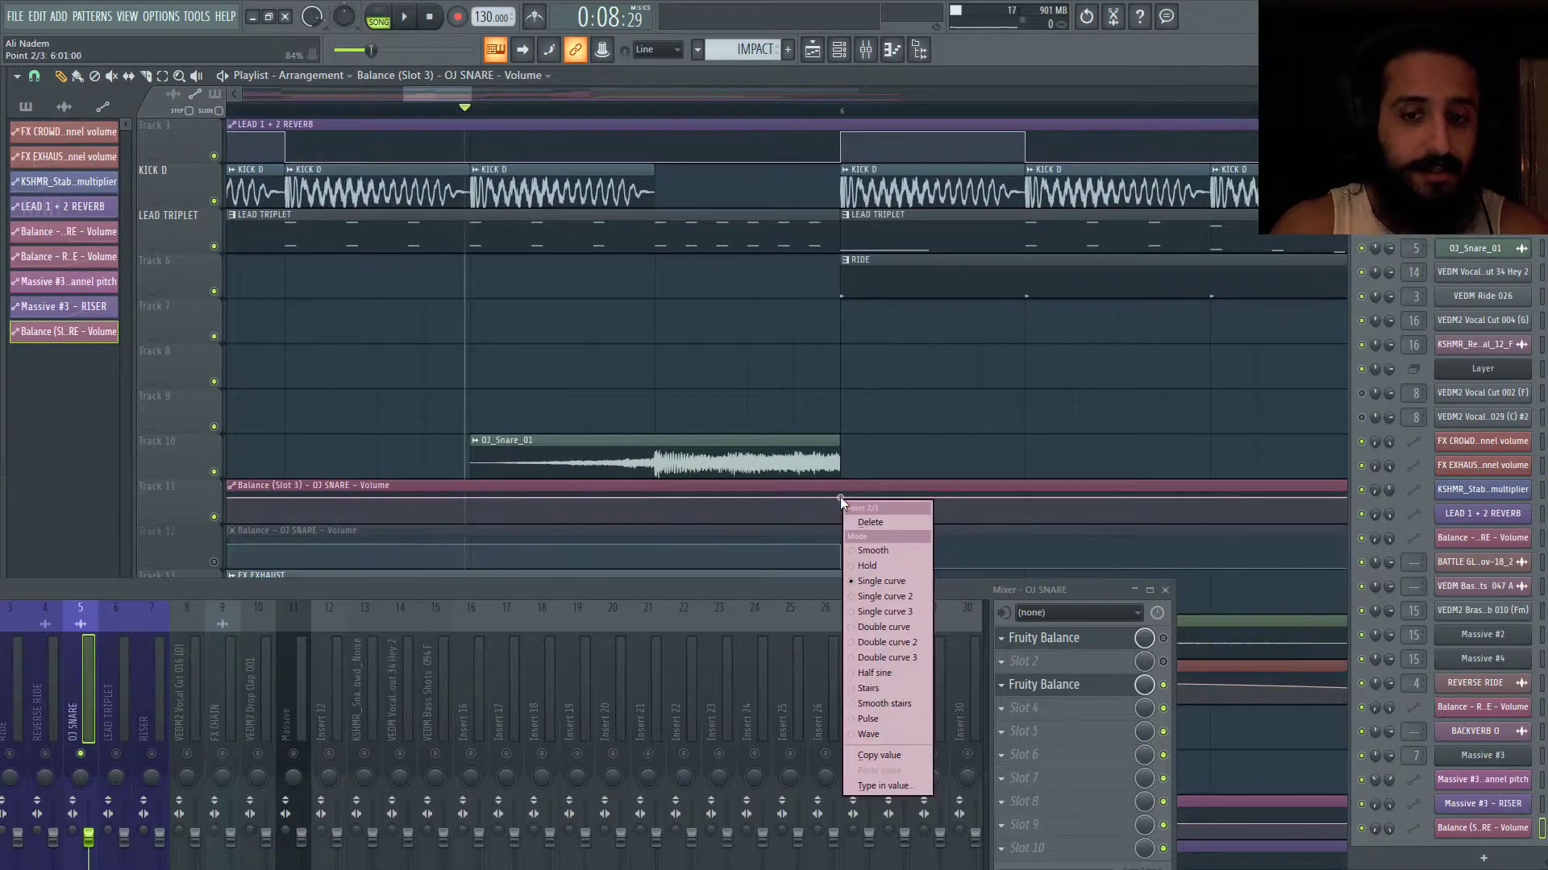
pyautogui.click(872, 565)
pyautogui.moveTo(839, 500); pyautogui.dragTo(847, 543)
# Set the playlist snap to Line and adjust the drop point at bar 6 of the Balance (Slot 3) volume automation.
pyautogui.click(34, 76)
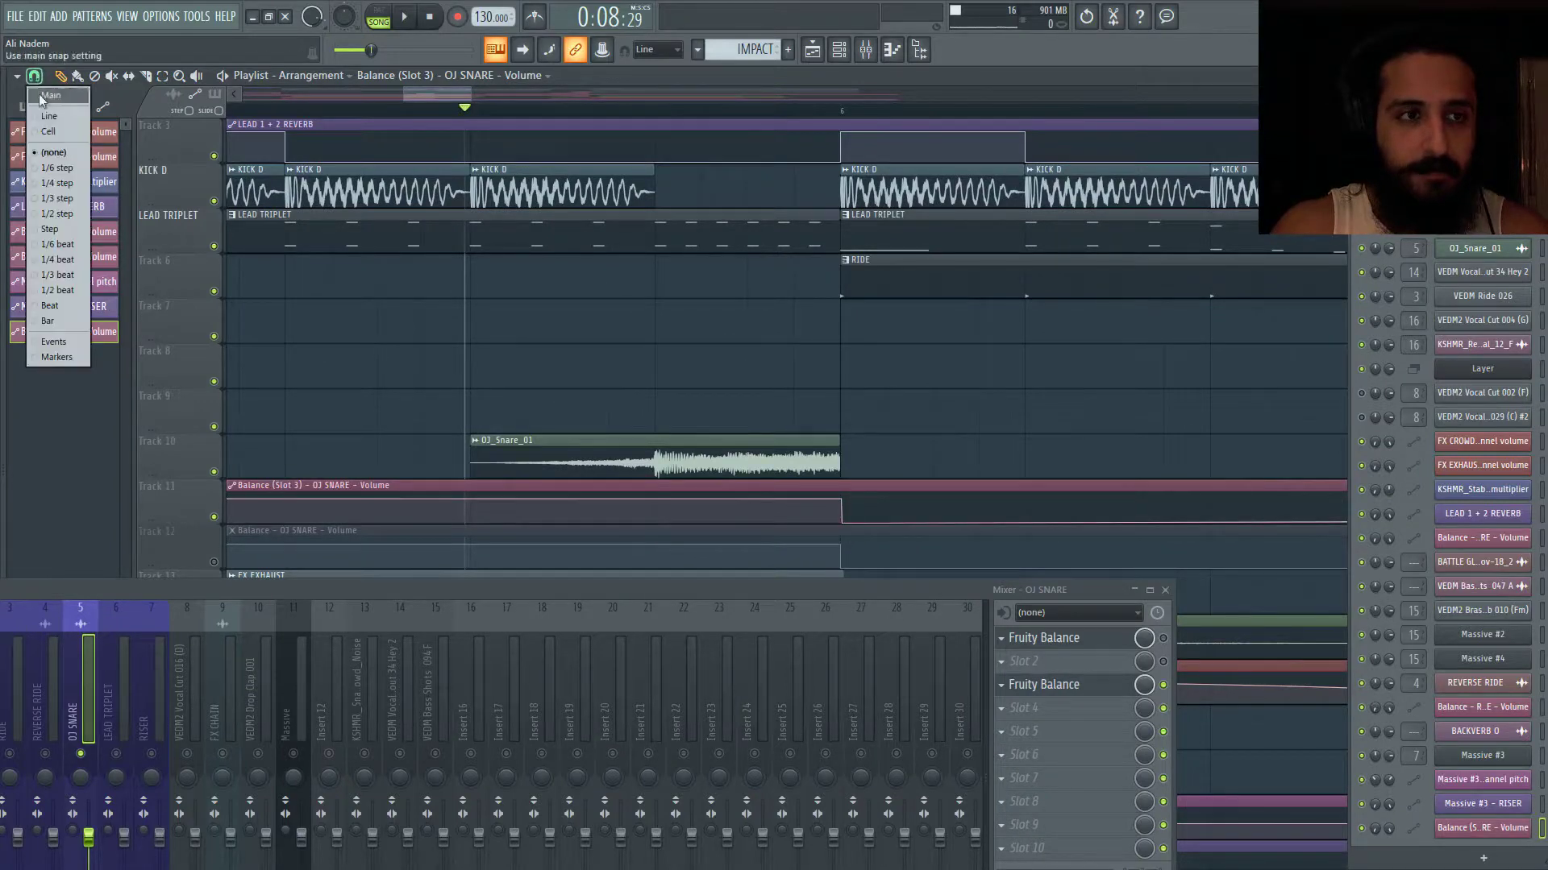
pyautogui.click(49, 111)
pyautogui.rightClick(843, 520)
pyautogui.click(880, 552)
pyautogui.rightClick(845, 522)
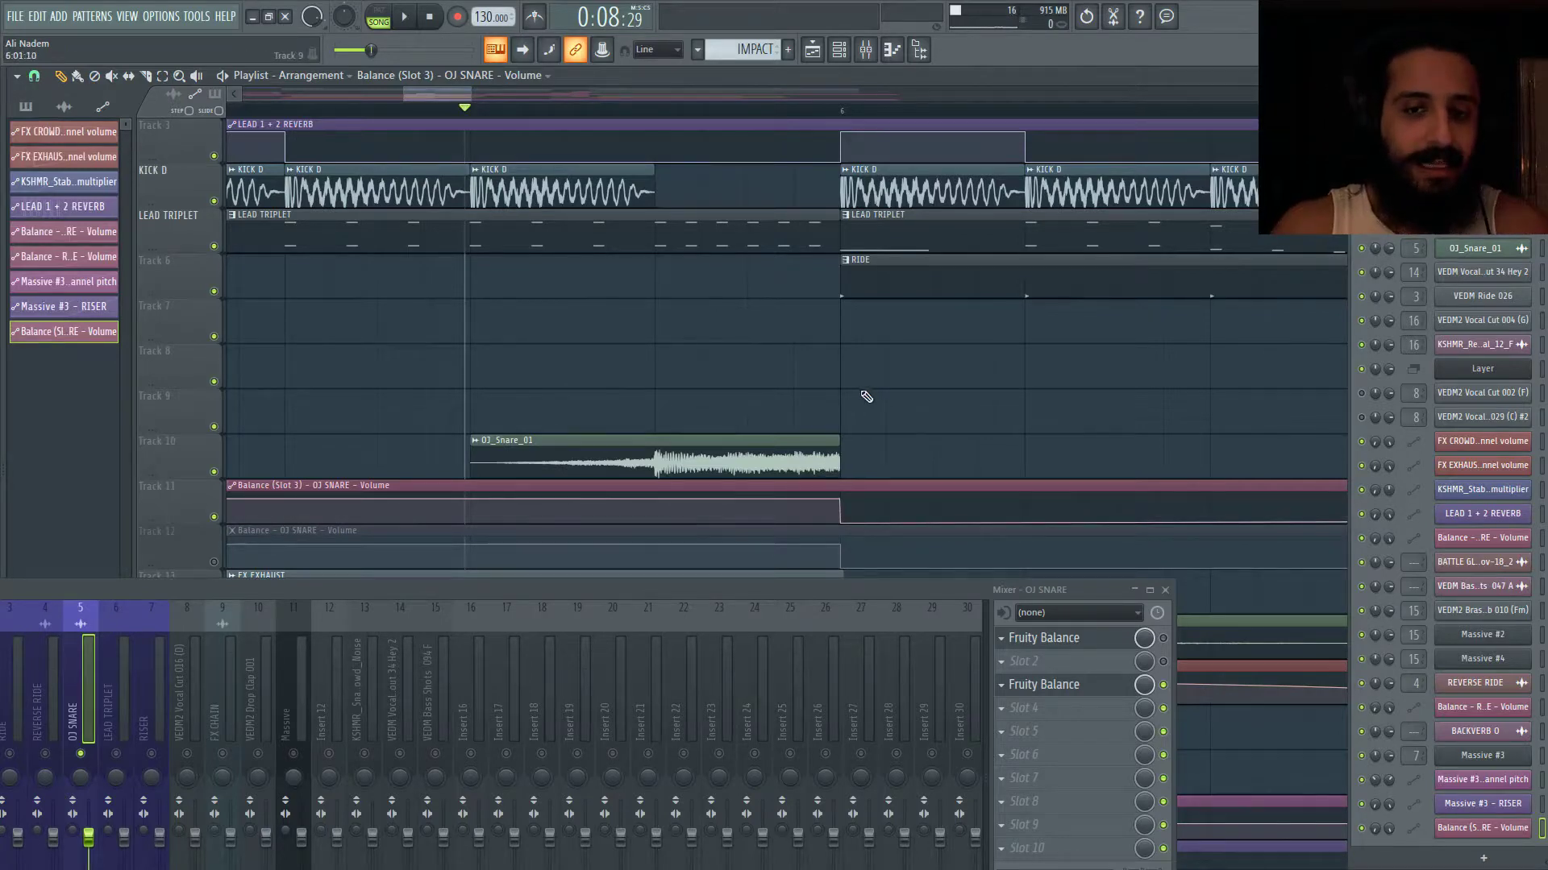
# Check the declicking mode of the OJ_Snare_01 sample and play the arrangement from bar 5 step 5 past bar 6.
pyautogui.doubleClick(784, 466)
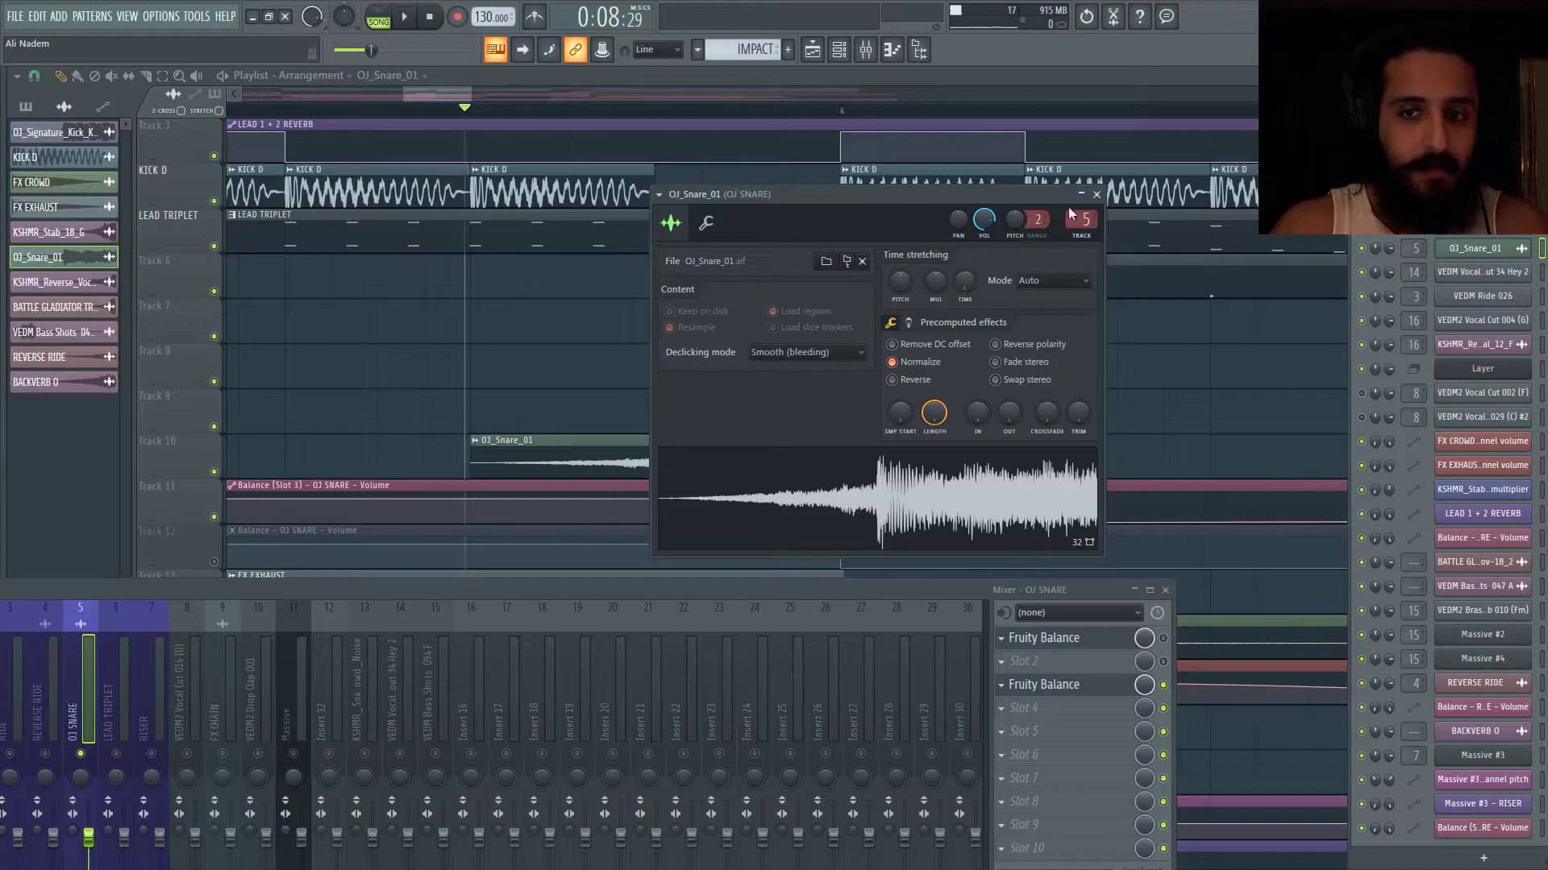
pyautogui.click(1096, 194)
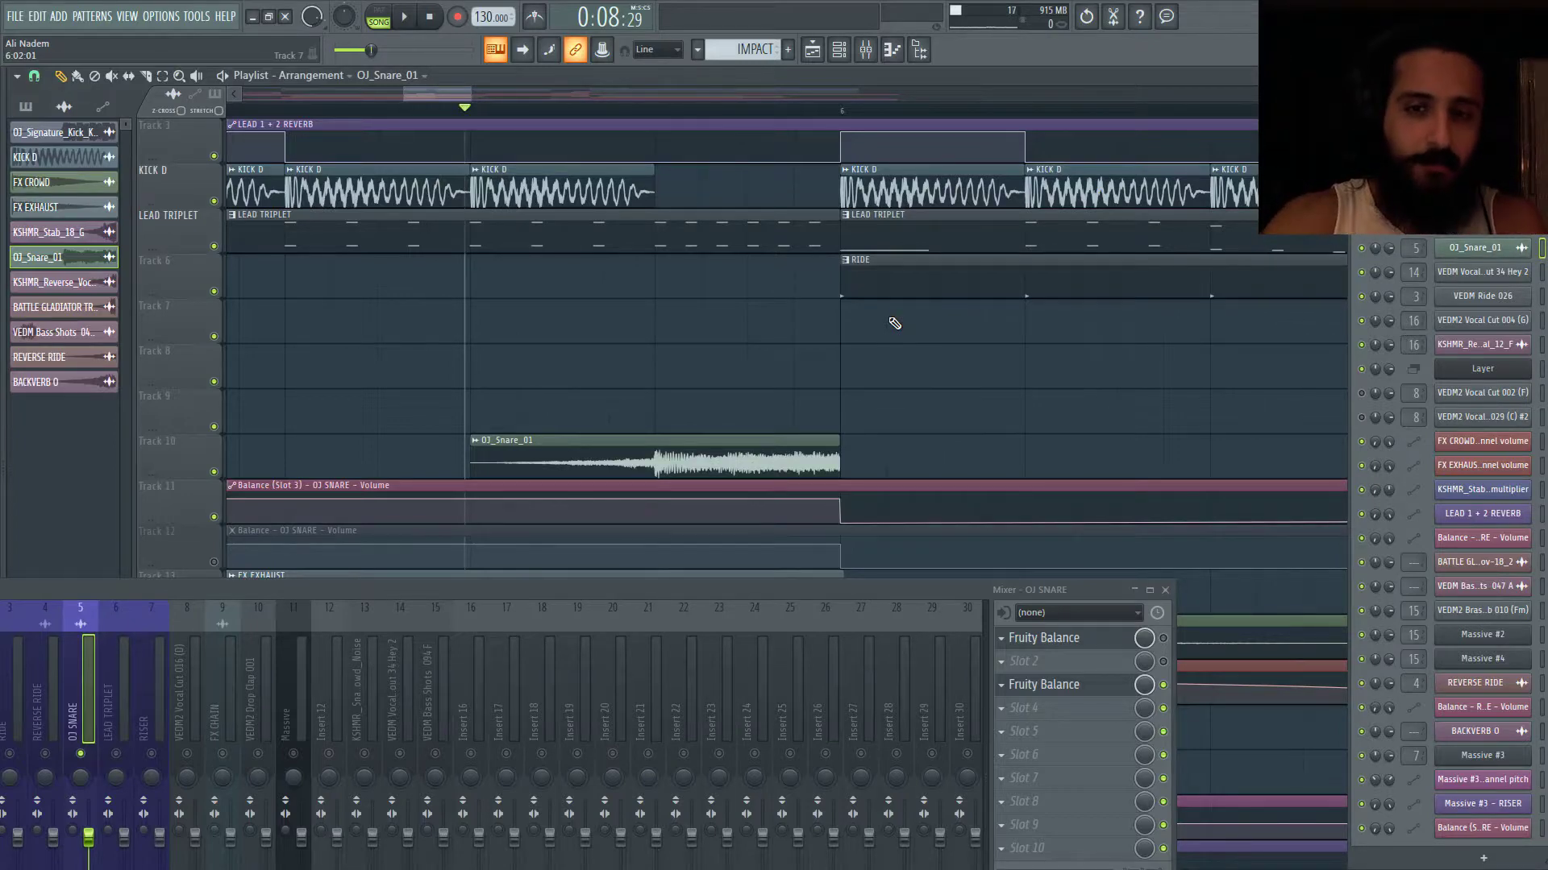
pyautogui.click(292, 111)
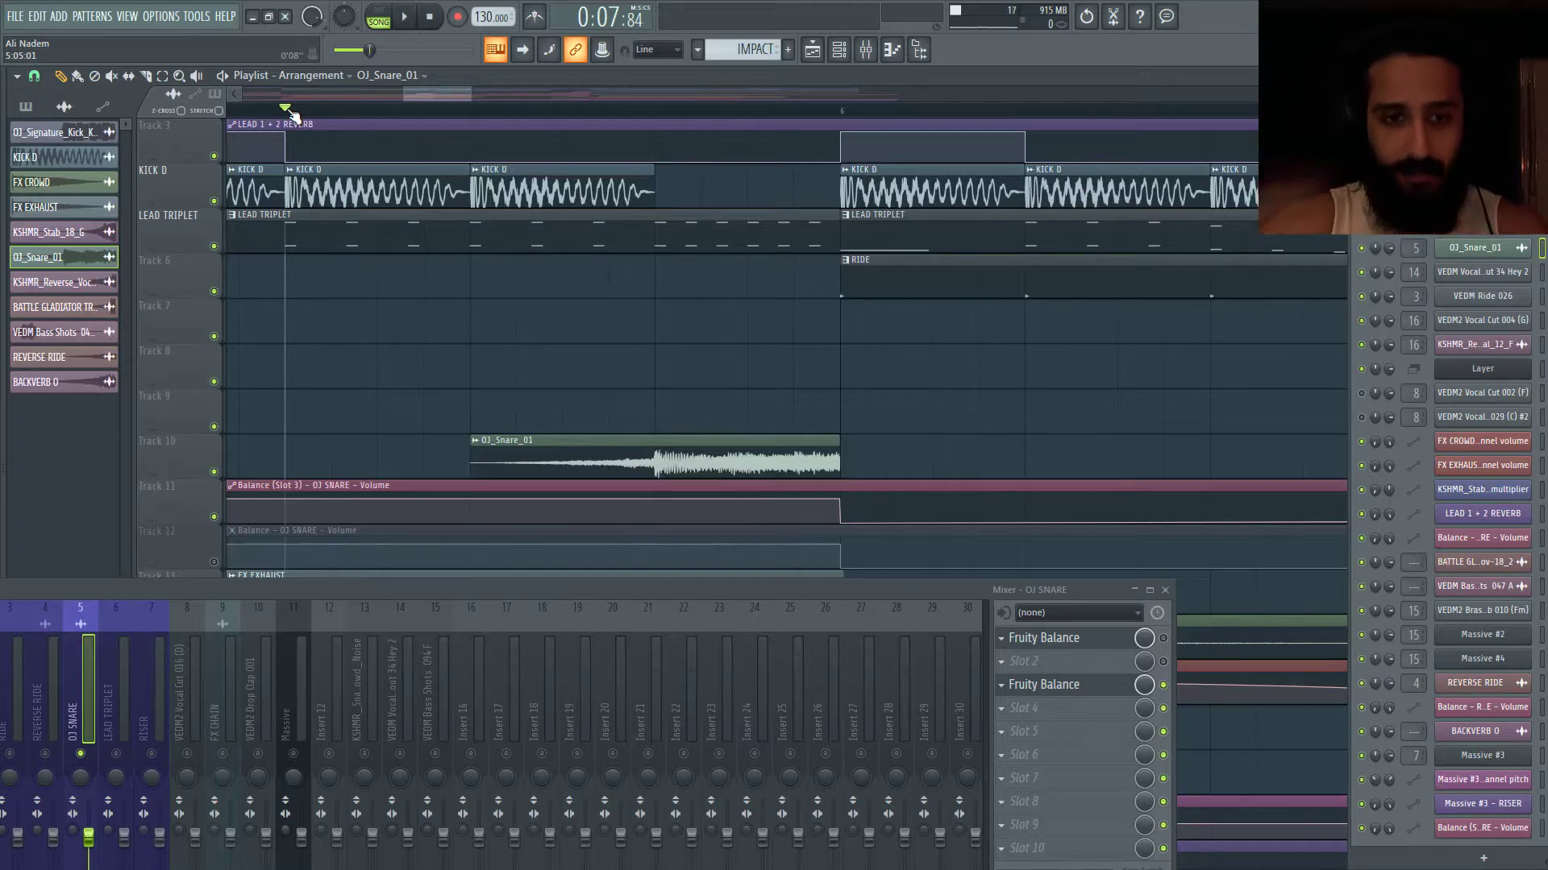
pyautogui.press('space')
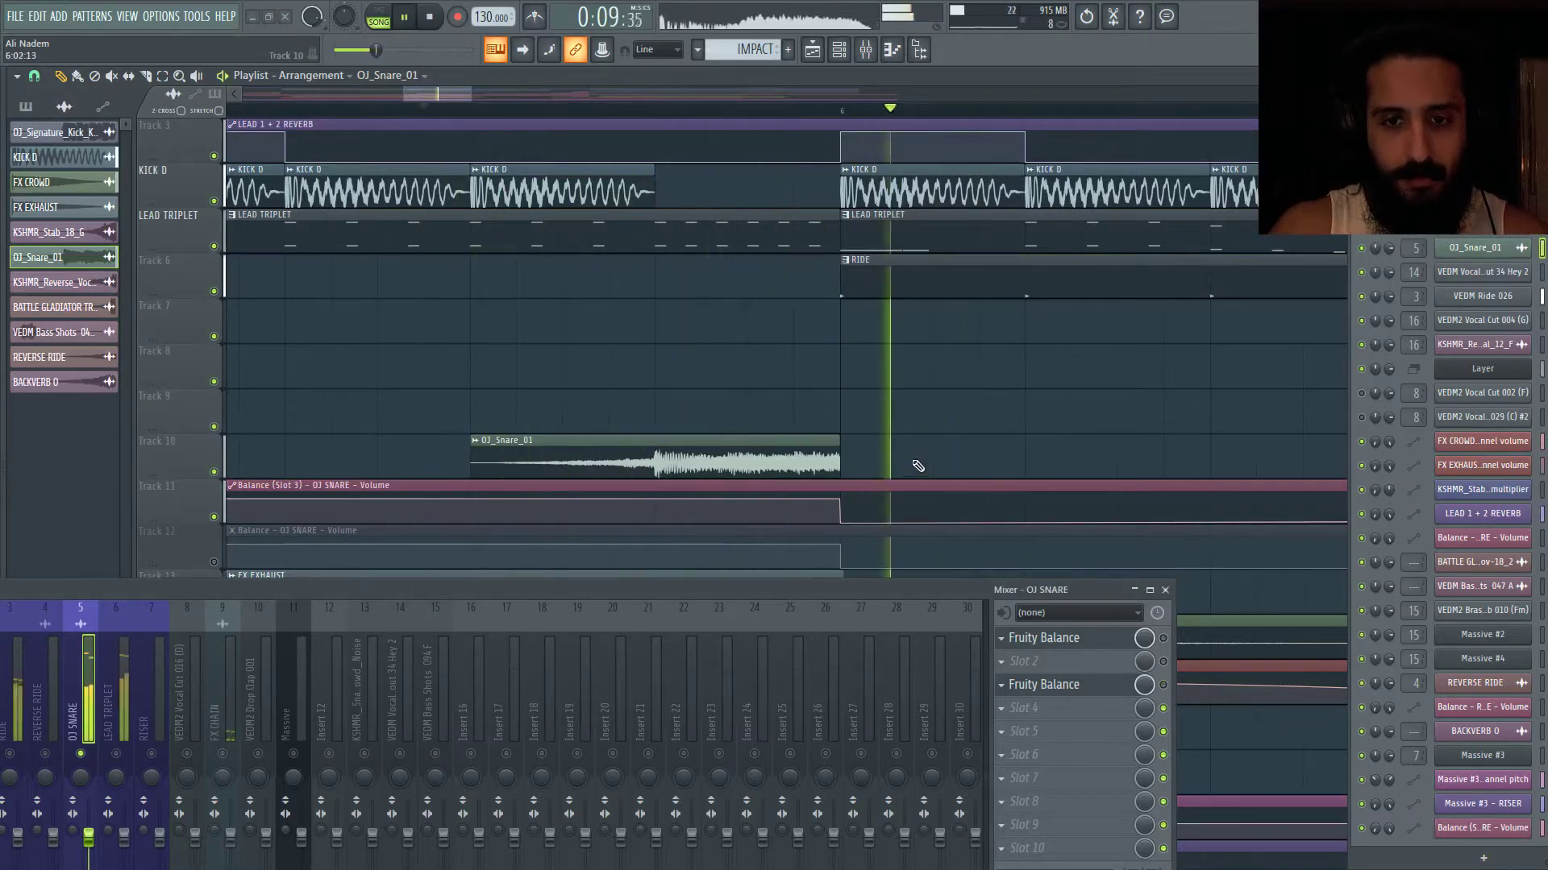
pyautogui.press('space')
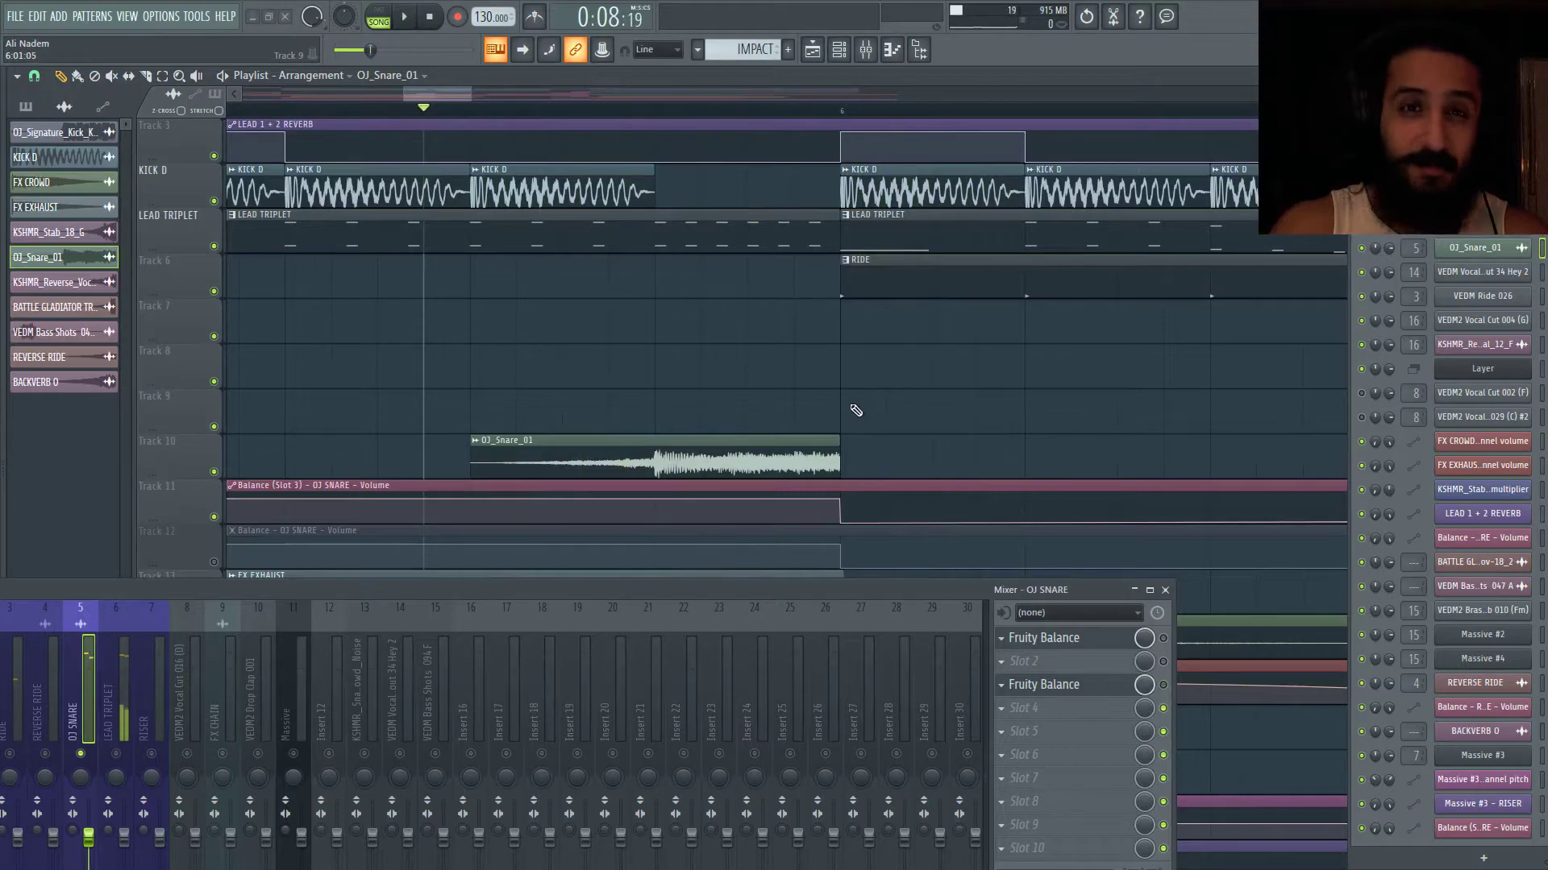
pyautogui.moveTo(366, 581); pyautogui.dragTo(414, 609)
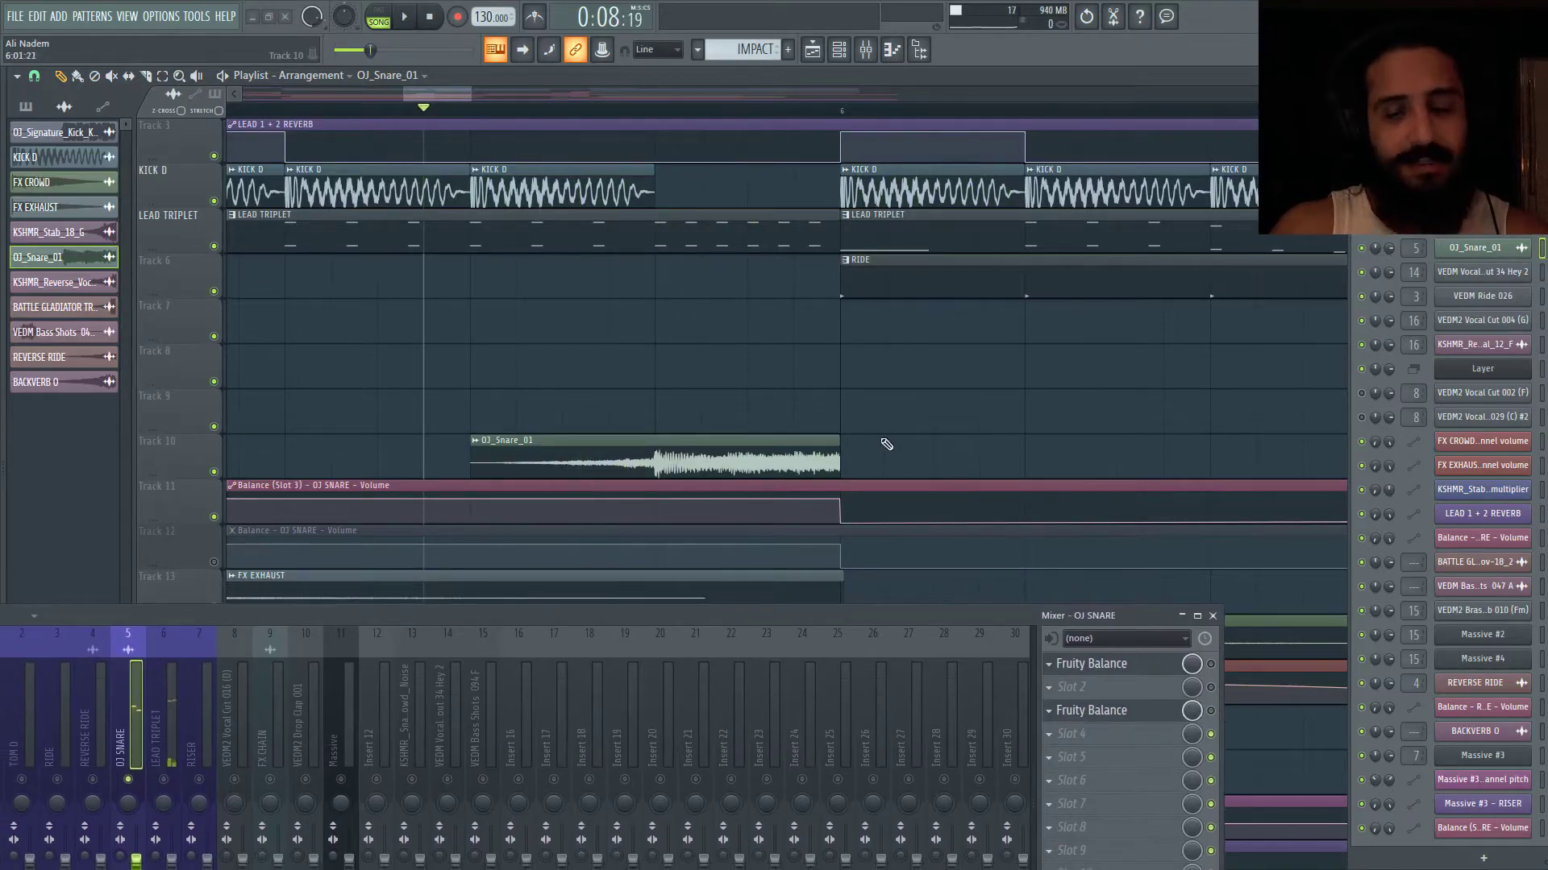